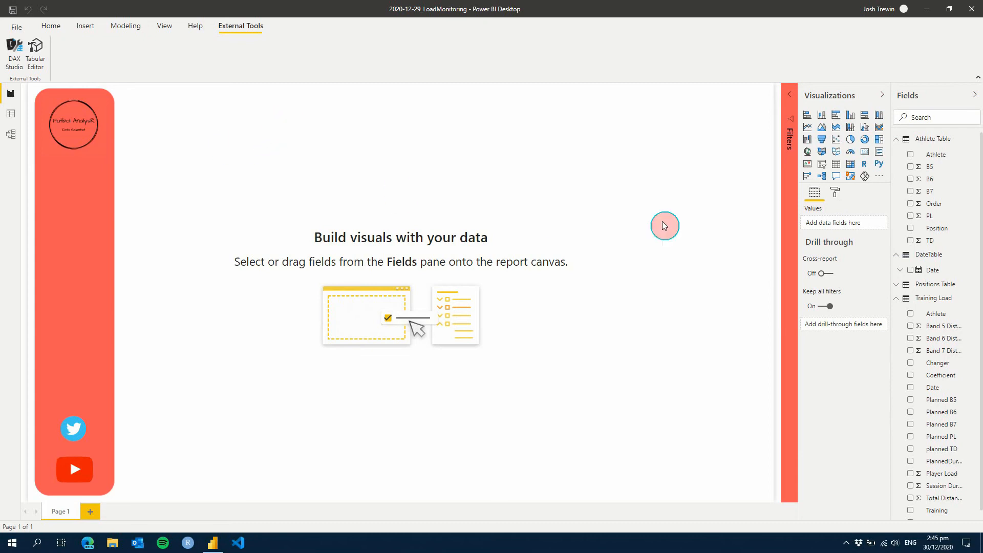
Review the rows and columns of the Athlete Table, DateTable, Positions Table and Training Load table
{"action": "left_click", "coordinate": [12, 116]}
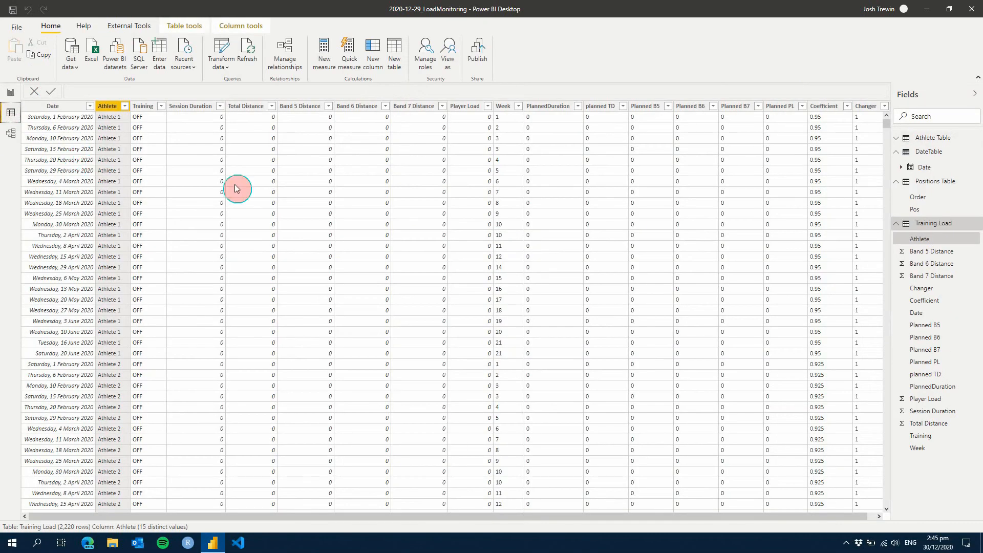
{"action": "left_click", "coordinate": [938, 138]}
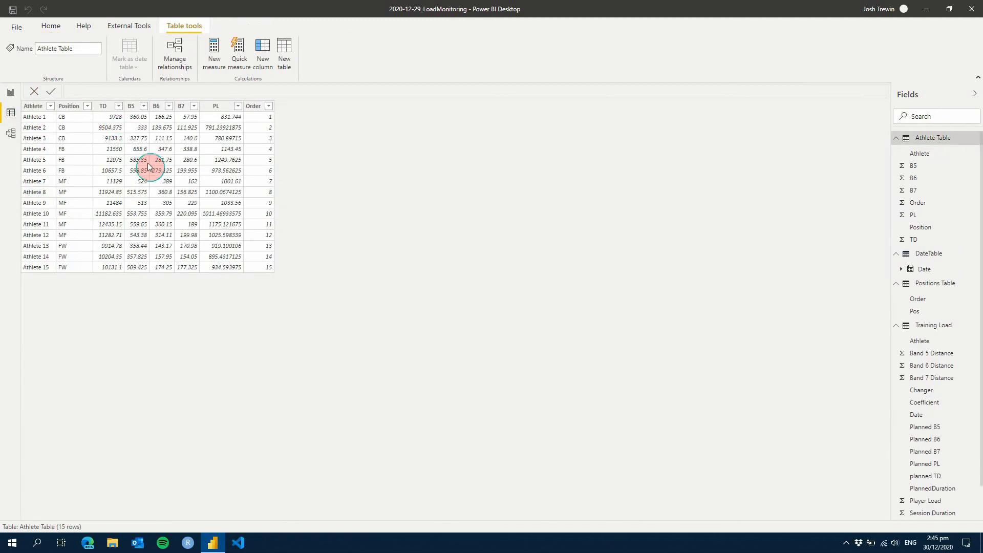
{"action": "left_click", "coordinate": [896, 139]}
{"action": "left_click", "coordinate": [929, 153]}
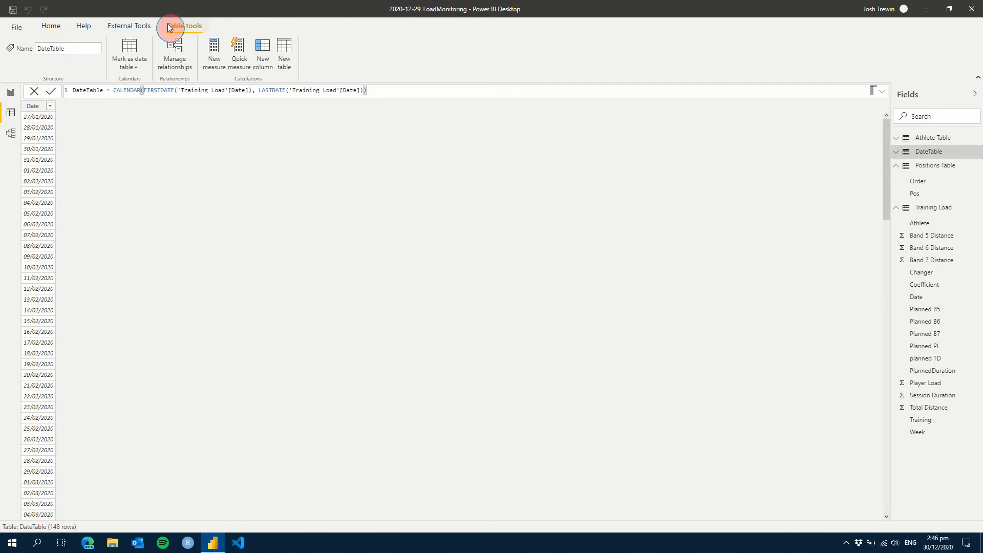
{"action": "left_click", "coordinate": [51, 26]}
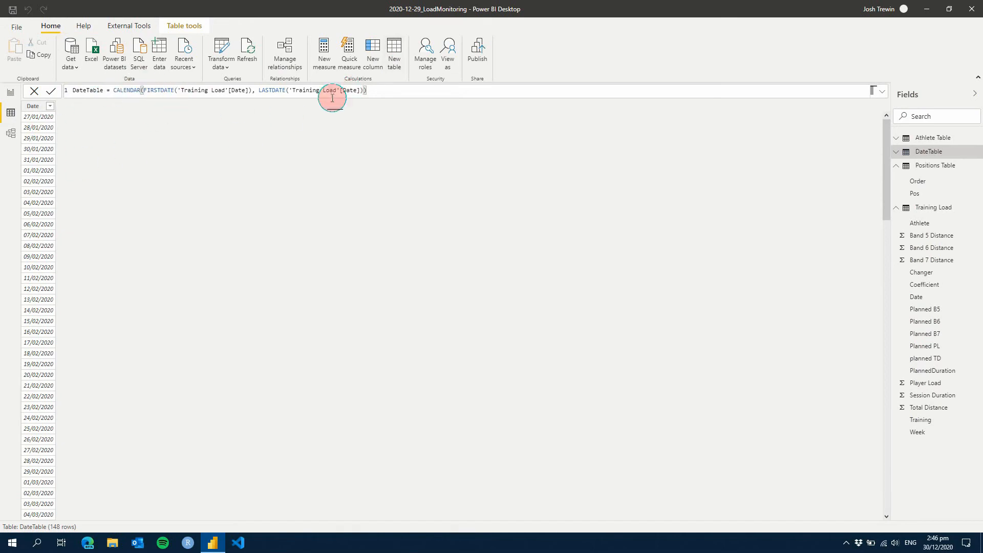
{"action": "left_click", "coordinate": [923, 167]}
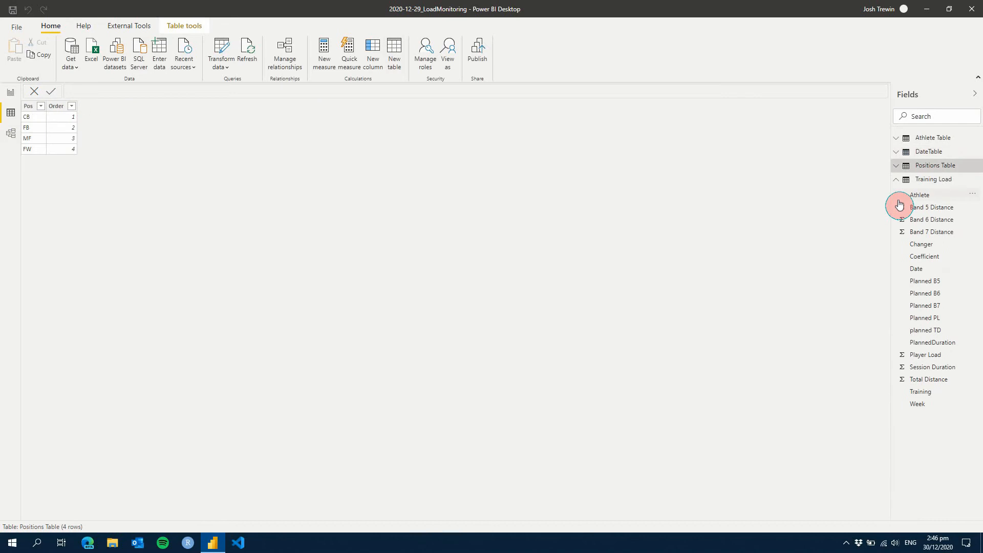
{"action": "left_click", "coordinate": [937, 181]}
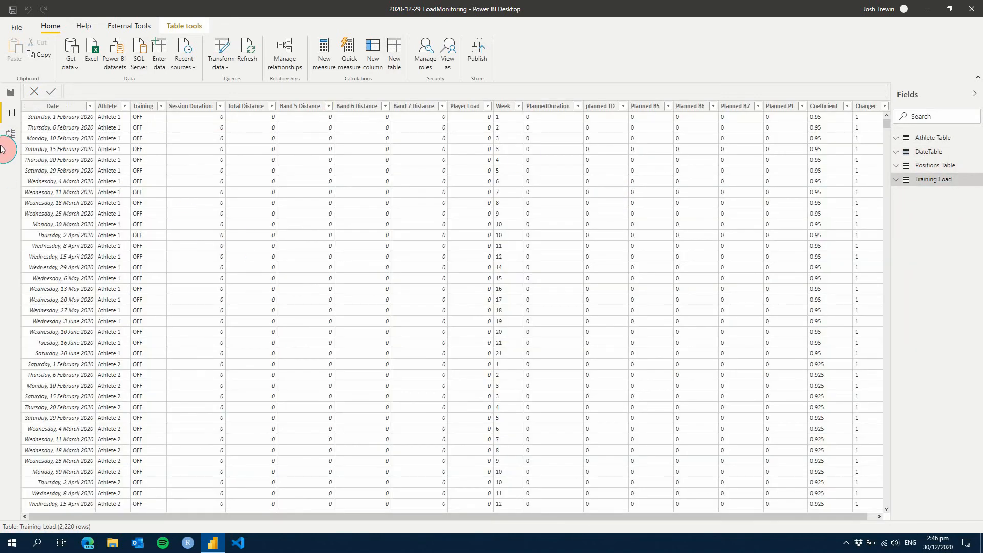
Examine the data model's relationships linking Training Load, DateTable, Athlete Table and Positions Table
{"action": "left_click", "coordinate": [7, 138]}
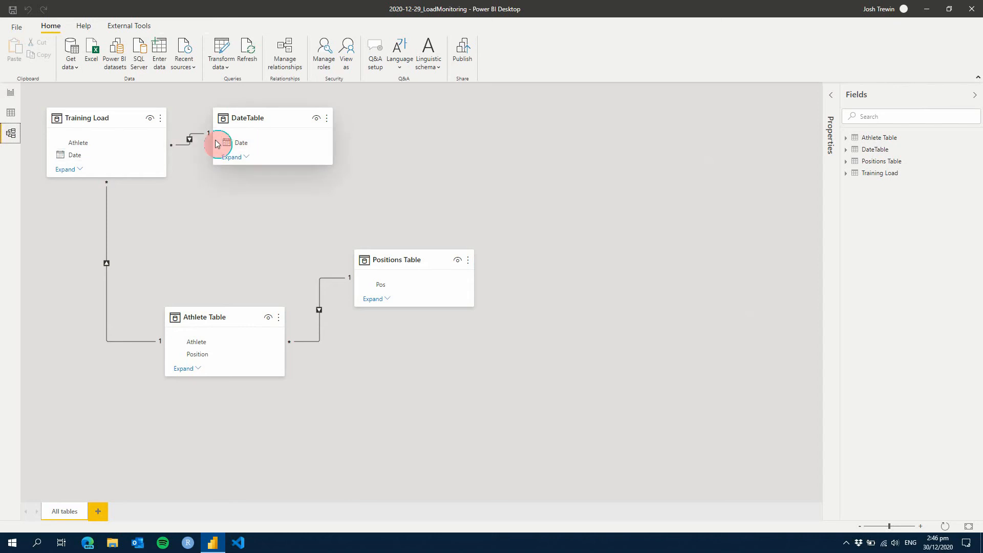
{"action": "left_click", "coordinate": [188, 141]}
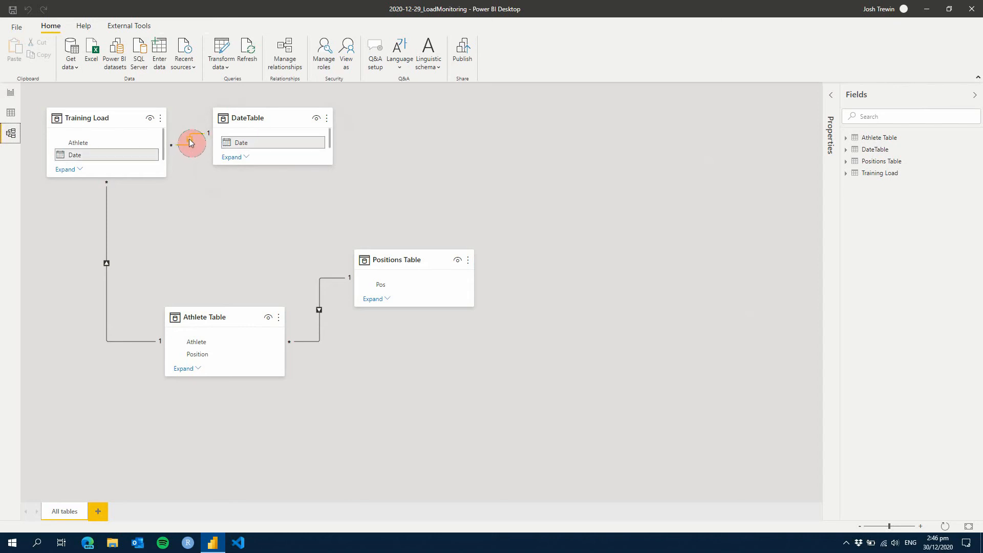
{"action": "left_click", "coordinate": [105, 265]}
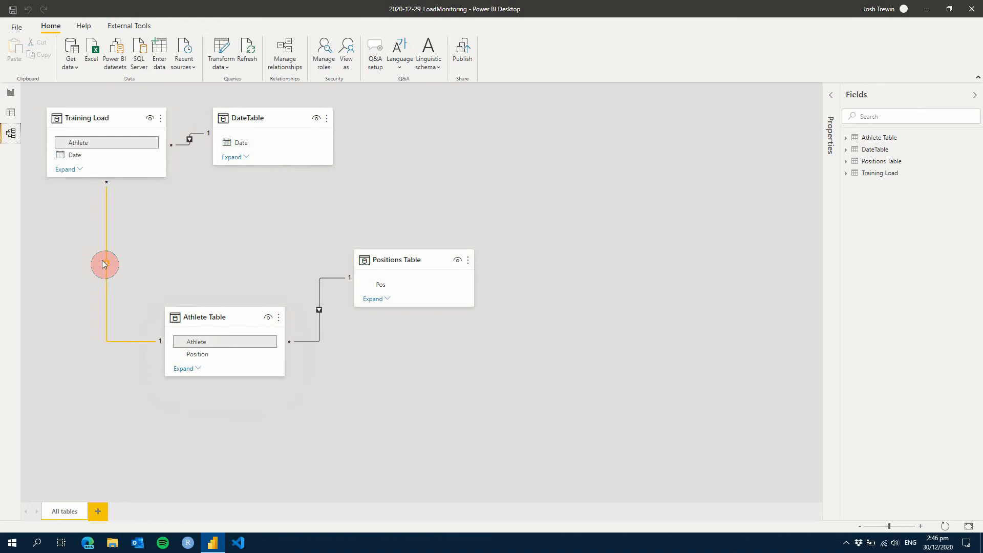
{"action": "left_click", "coordinate": [319, 316]}
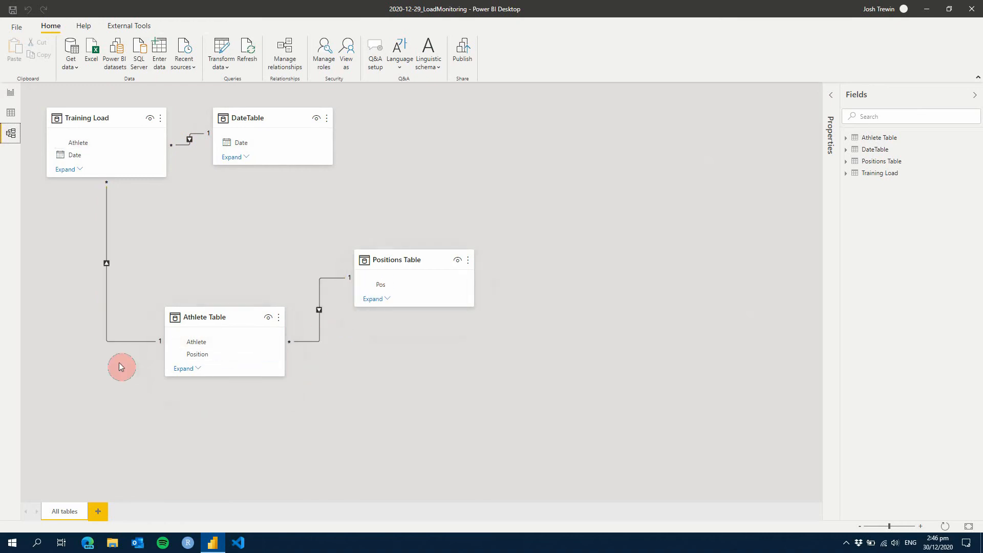
Add a line and clustered column chart to the report page and place it as a wide visual in the upper middle of the canvas
{"action": "left_click", "coordinate": [6, 95]}
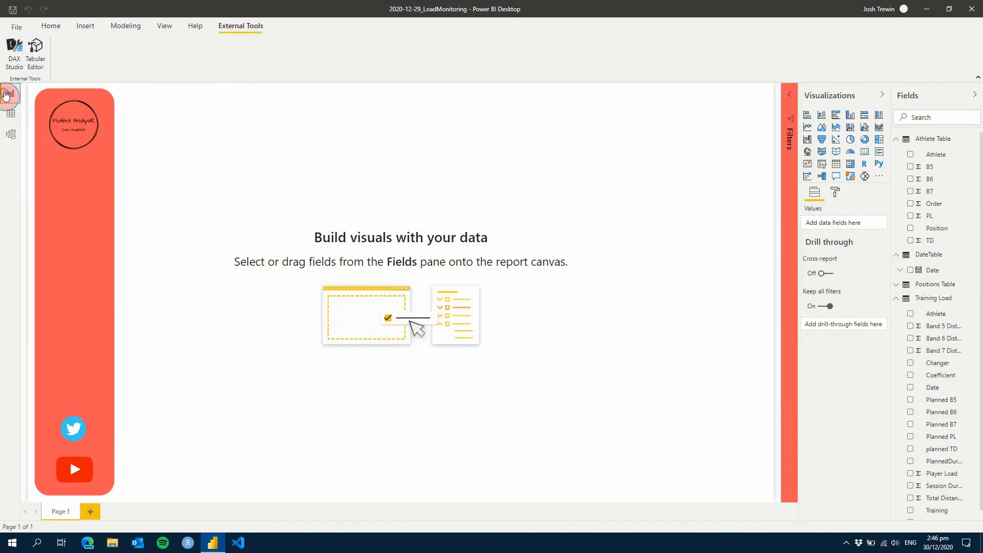
{"action": "left_click", "coordinate": [51, 26]}
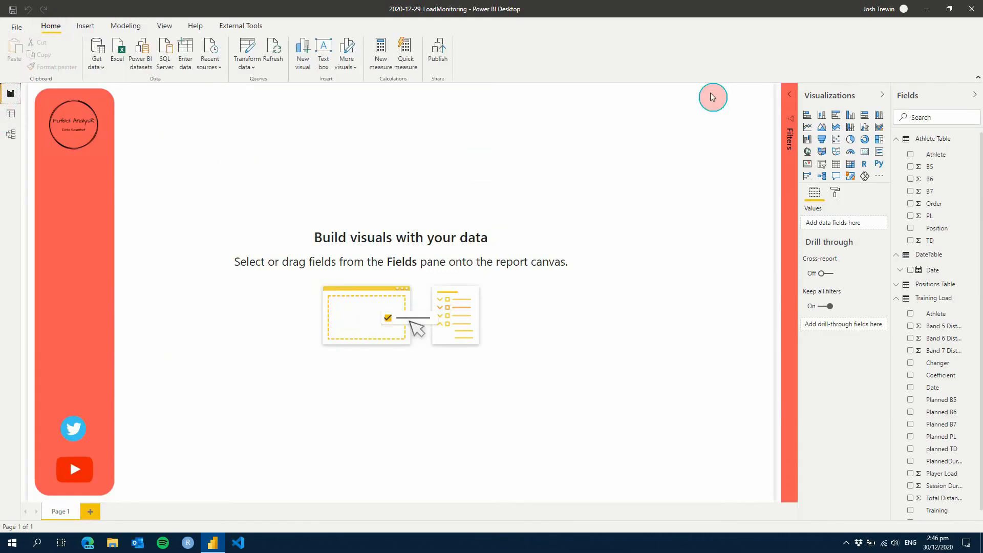
{"action": "left_click", "coordinate": [896, 139]}
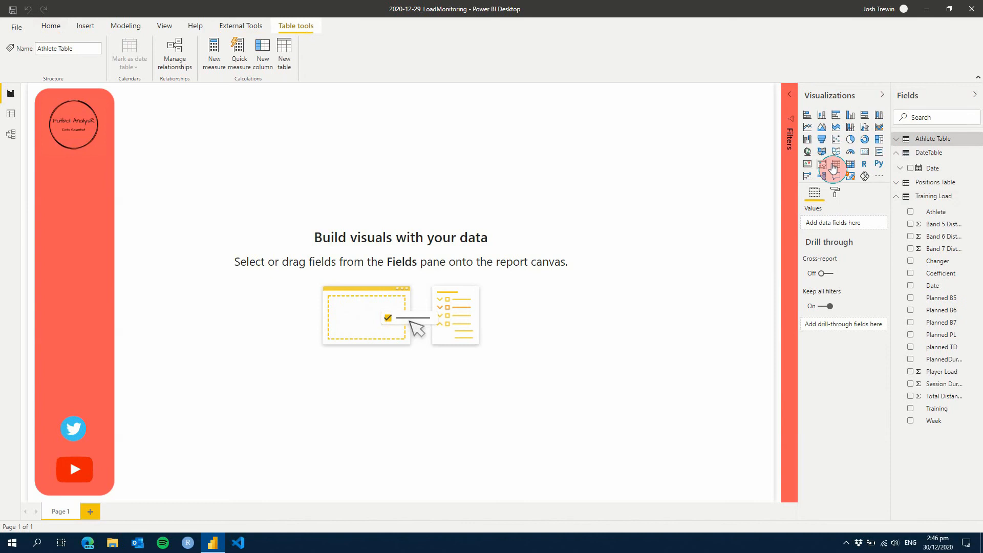
{"action": "left_click", "coordinate": [865, 127]}
{"action": "left_click_drag", "start_coordinate": [110, 142], "coordinate": [631, 215]}
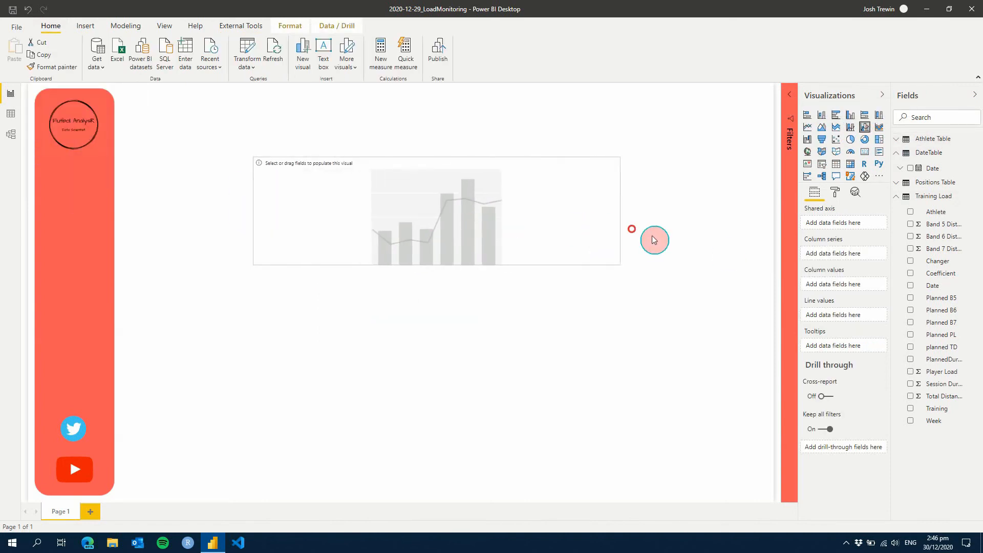
Plot Training Load's Total Distance as column values against DateTable's Date on the shared axis, using Date instead of the date hierarchy
{"action": "left_click_drag", "start_coordinate": [934, 179], "coordinate": [866, 236]}
{"action": "left_click", "coordinate": [875, 228]}
{"action": "left_click", "coordinate": [918, 293]}
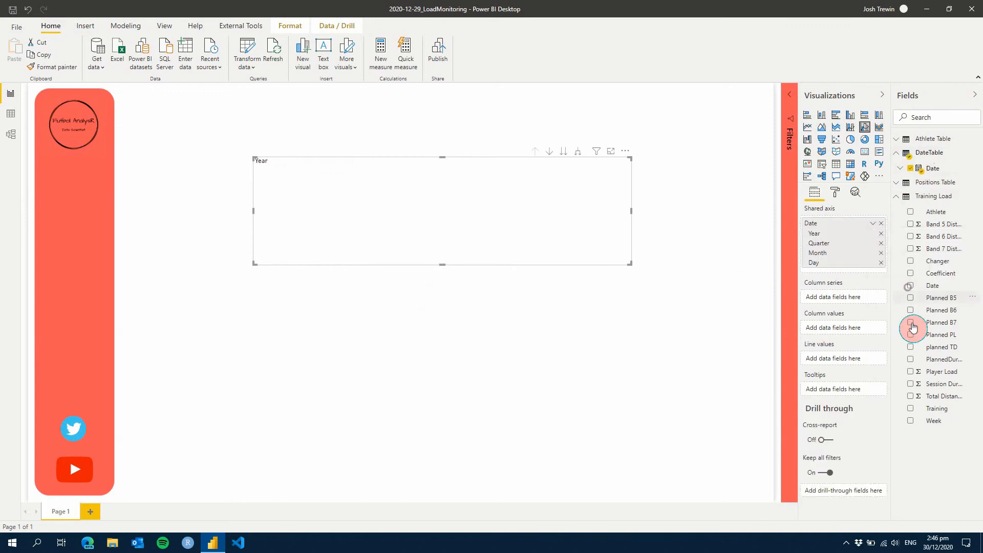
{"action": "left_click_drag", "start_coordinate": [932, 399], "coordinate": [850, 289]}
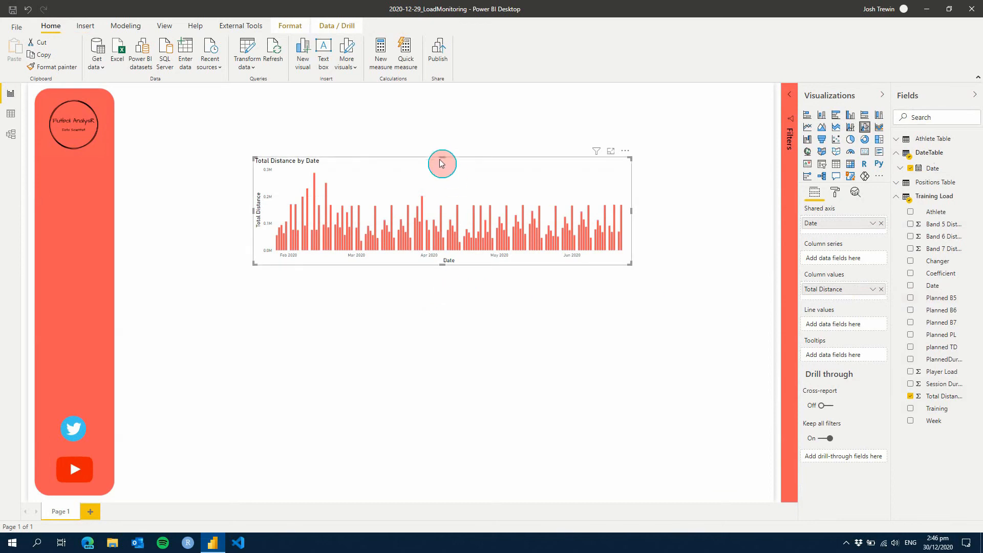
{"action": "left_click", "coordinate": [718, 296]}
Add a slicer directly beneath the logo and shrink it to fit the width of the red sidebar
{"action": "left_click", "coordinate": [822, 167]}
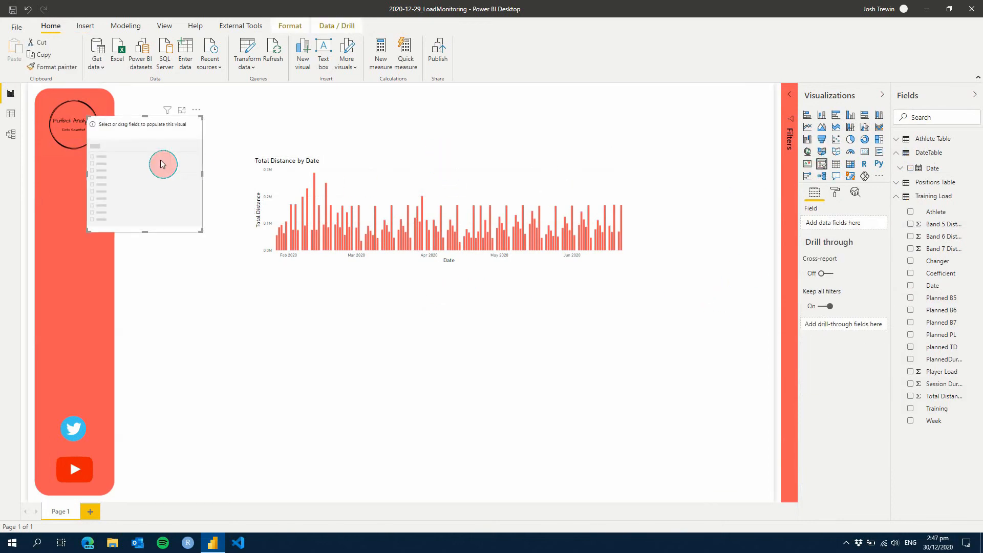
{"action": "left_click_drag", "start_coordinate": [149, 136], "coordinate": [108, 175]}
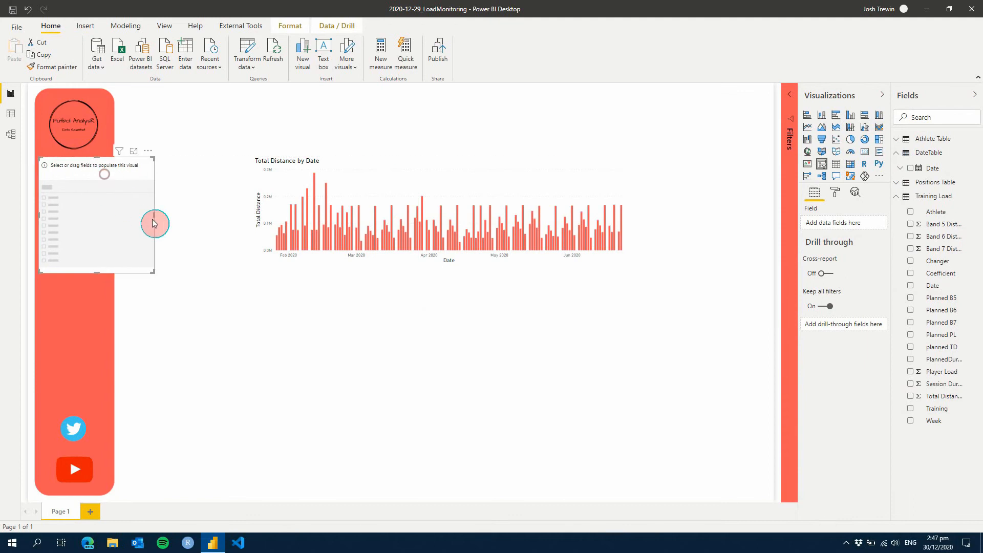
{"action": "left_click_drag", "start_coordinate": [152, 213], "coordinate": [112, 214]}
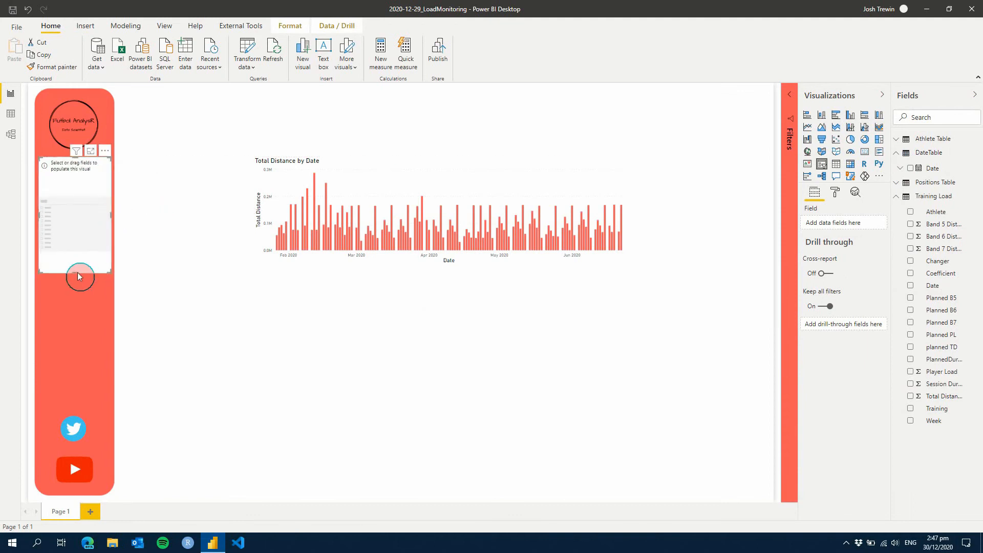
{"action": "left_click_drag", "start_coordinate": [75, 273], "coordinate": [77, 197]}
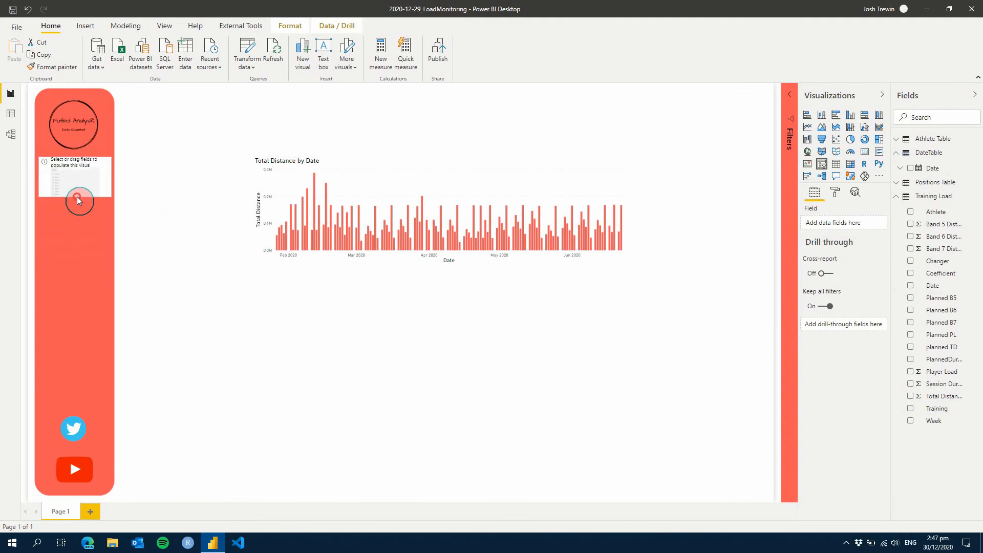
Fill the slicer with the Athlete field from the Athlete Table and change it to a dropdown
{"action": "left_click", "coordinate": [905, 139]}
{"action": "left_click_drag", "start_coordinate": [922, 155], "coordinate": [694, 351]}
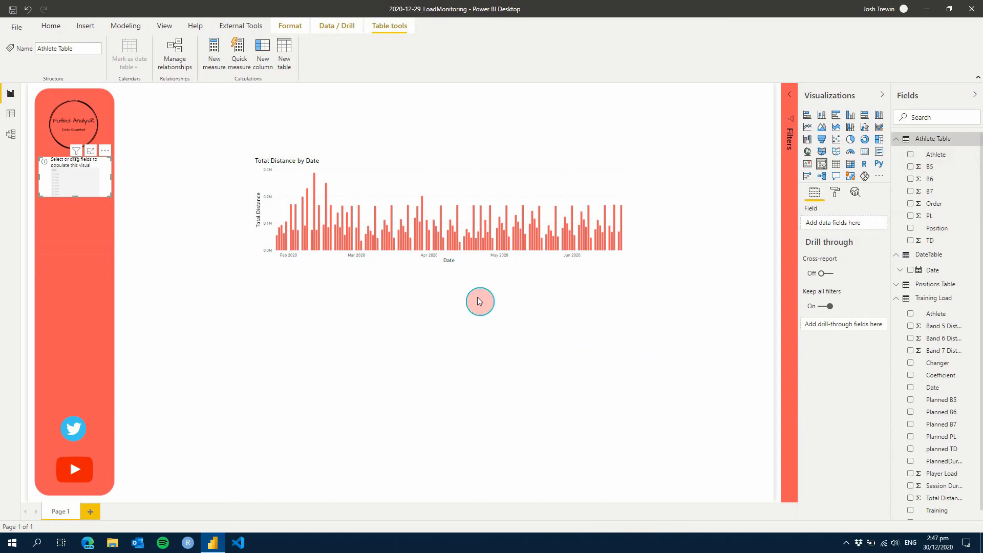
{"action": "left_click", "coordinate": [914, 154]}
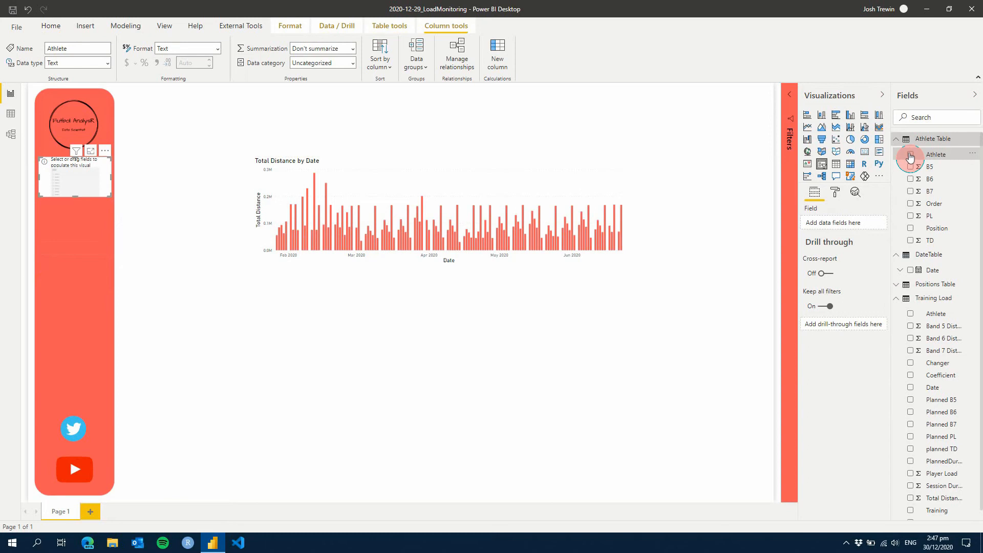
{"action": "left_click", "coordinate": [910, 154]}
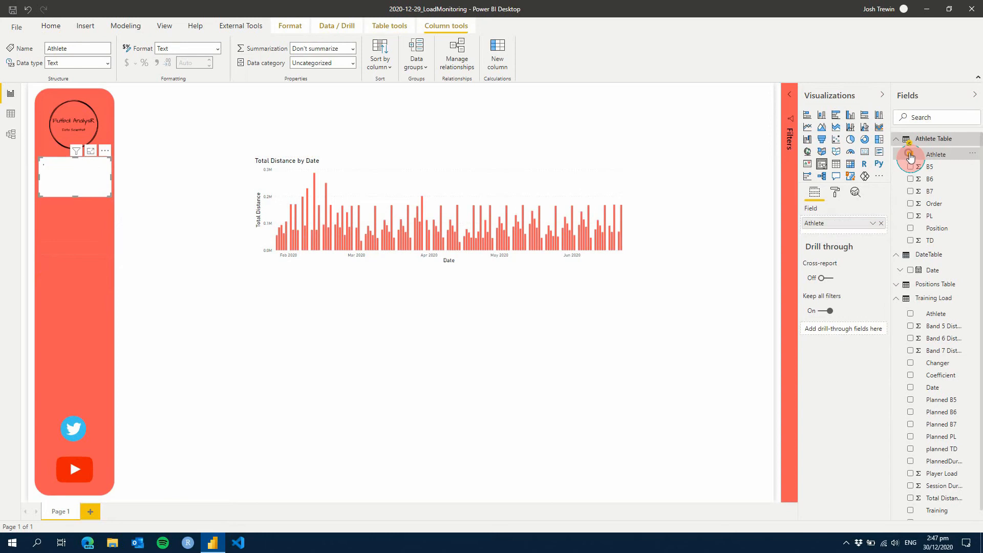
{"action": "left_click", "coordinate": [105, 165]}
{"action": "left_click", "coordinate": [118, 182]}
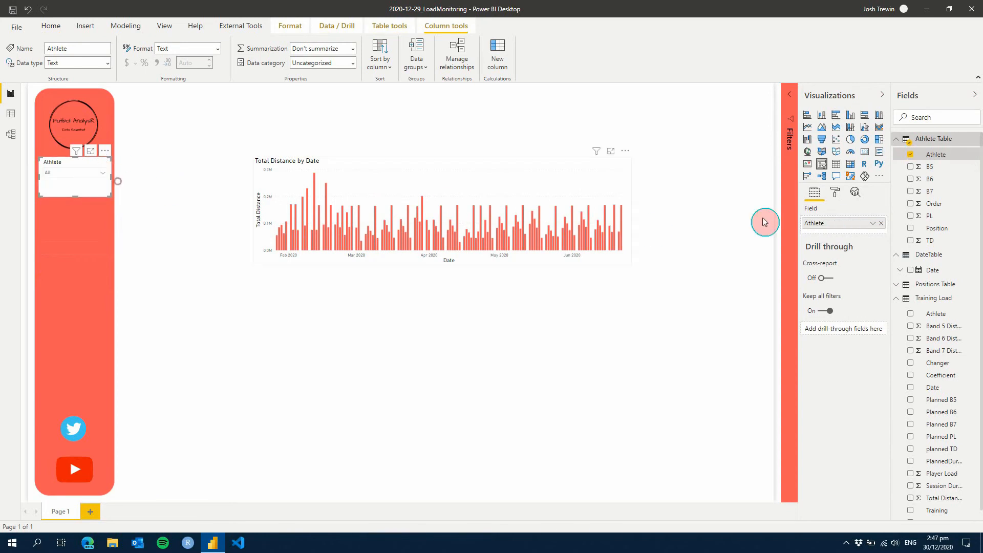
Turn off the slicer's background and give it the centred title "Player Selctor" at 16 pt
{"action": "left_click", "coordinate": [835, 193]}
{"action": "left_click", "coordinate": [869, 323]}
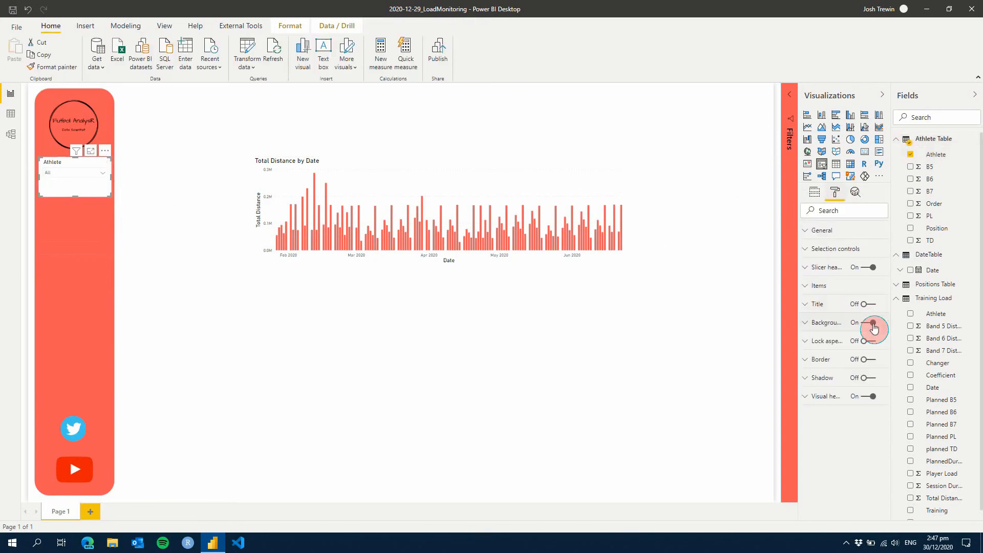
{"action": "left_click", "coordinate": [818, 305]}
{"action": "left_click", "coordinate": [869, 304]}
{"action": "left_click", "coordinate": [835, 334]}
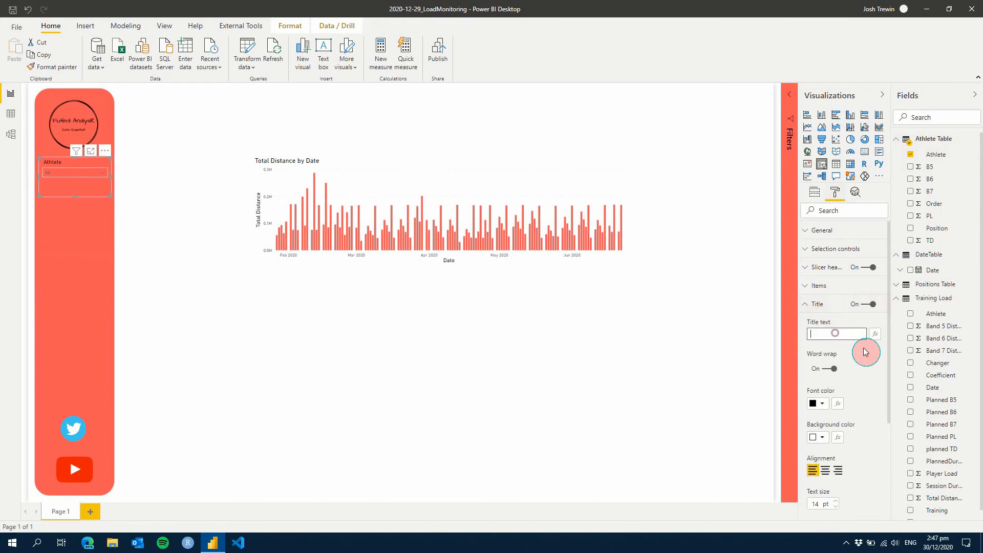
{"action": "type", "text": "Player Selctor"}
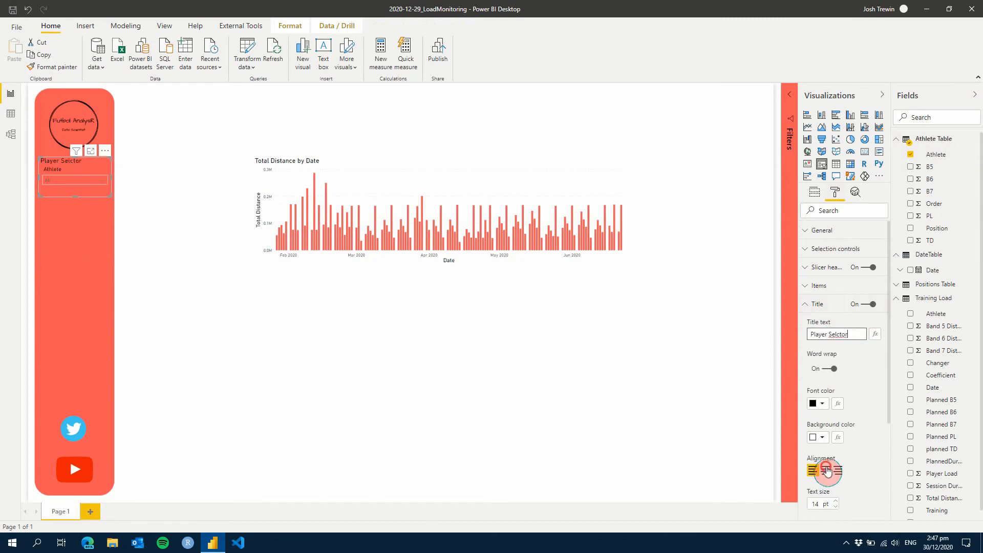
{"action": "left_click", "coordinate": [825, 470]}
{"action": "left_click", "coordinate": [837, 504]}
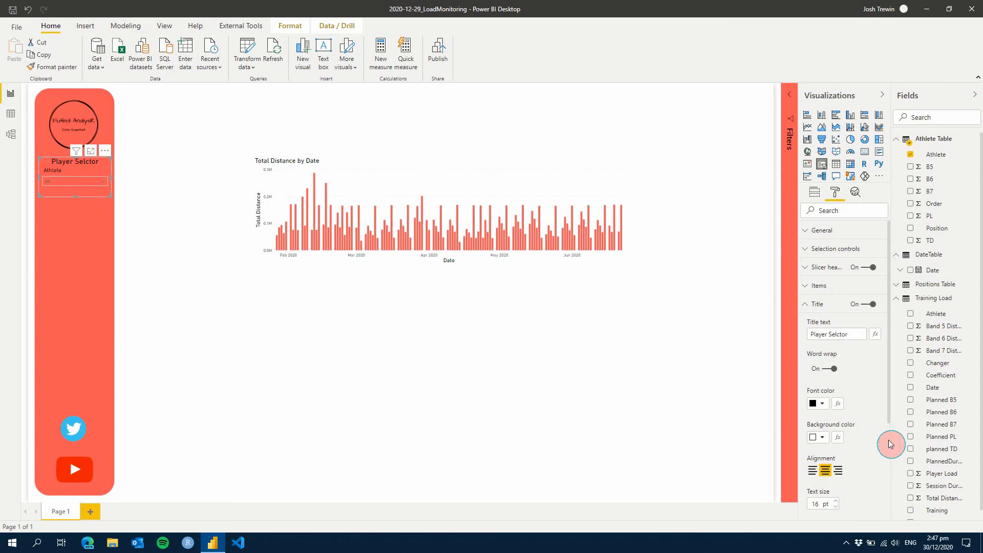
Make the slicer items' font black and increase their text size
{"action": "left_click", "coordinate": [822, 304]}
{"action": "left_click", "coordinate": [819, 286]}
{"action": "left_click", "coordinate": [822, 316]}
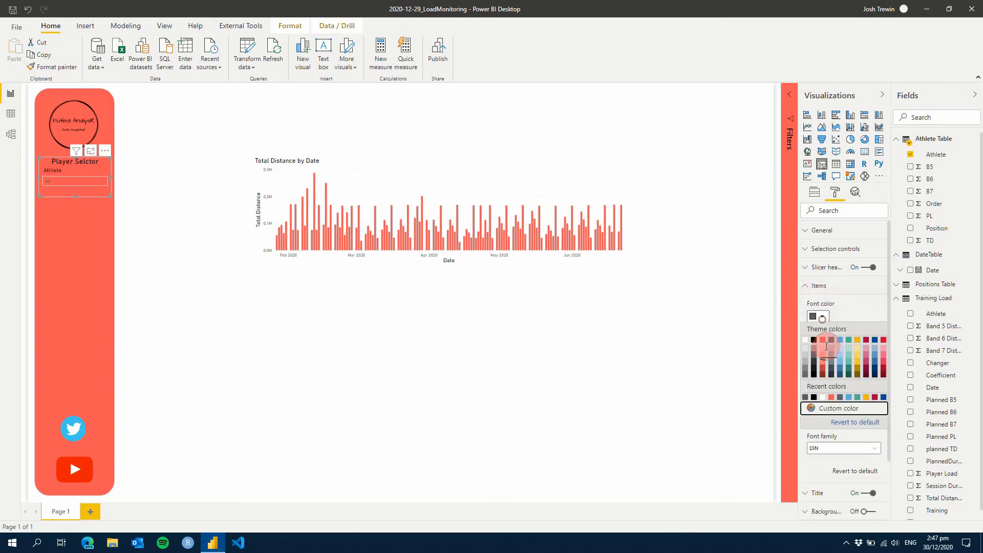
{"action": "left_click", "coordinate": [815, 341]}
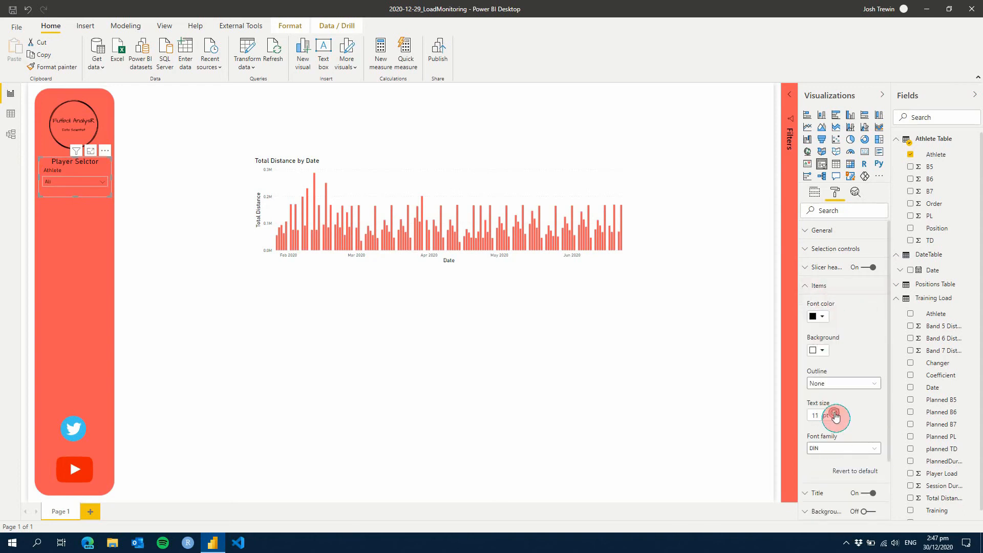
{"action": "left_click", "coordinate": [820, 285]}
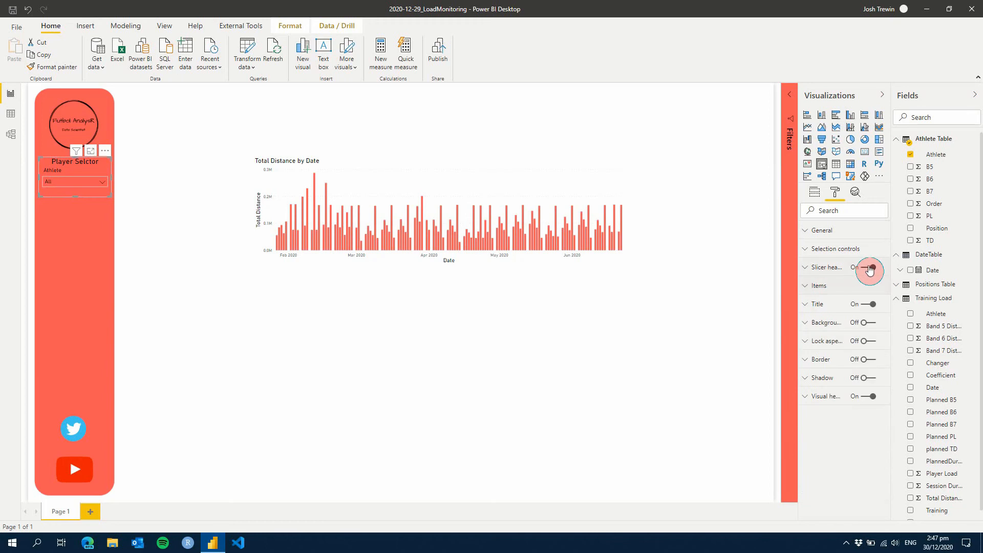
Turn off the slicer header and enable single select for the athlete slicer
{"action": "left_click", "coordinate": [868, 267]}
{"action": "left_click", "coordinate": [828, 251]}
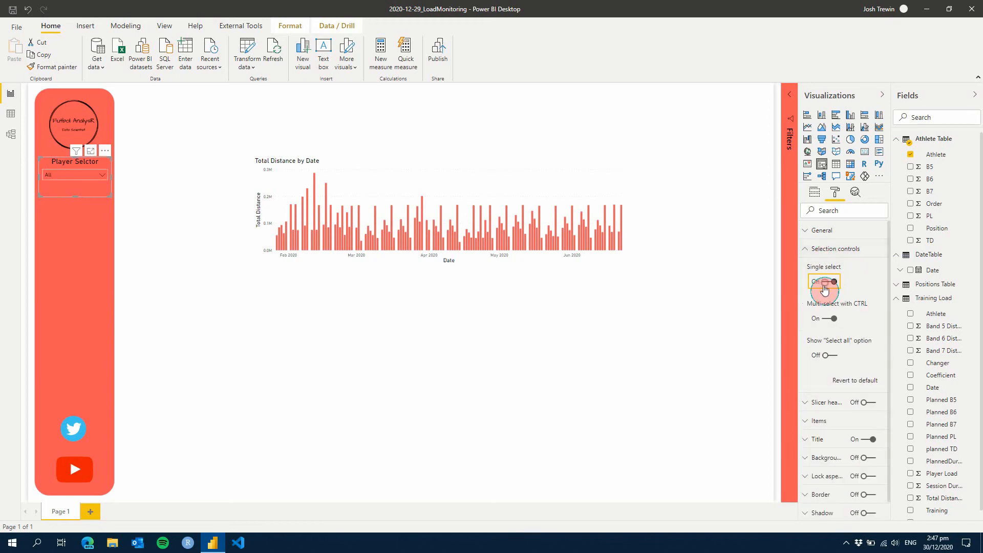
{"action": "left_click", "coordinate": [825, 287]}
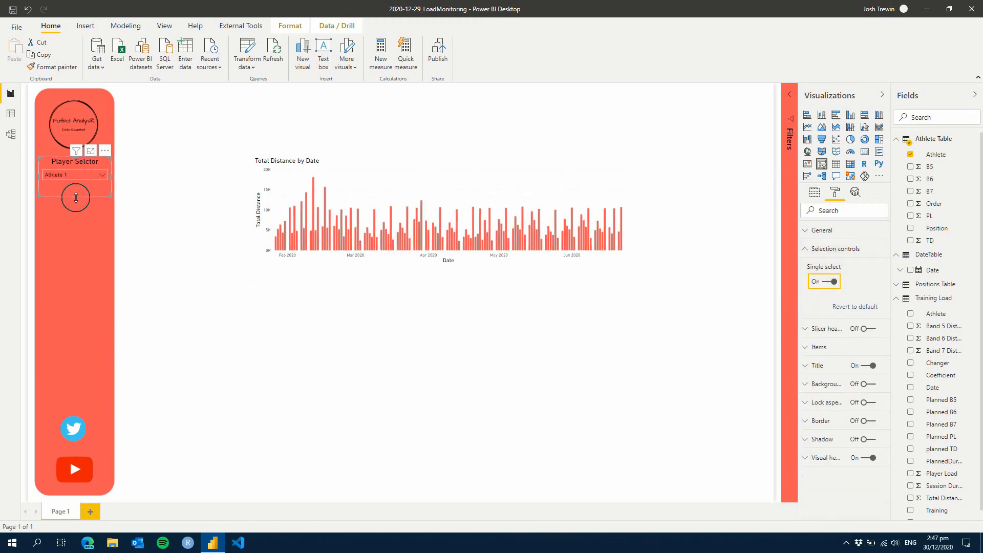
{"action": "left_click", "coordinate": [246, 295]}
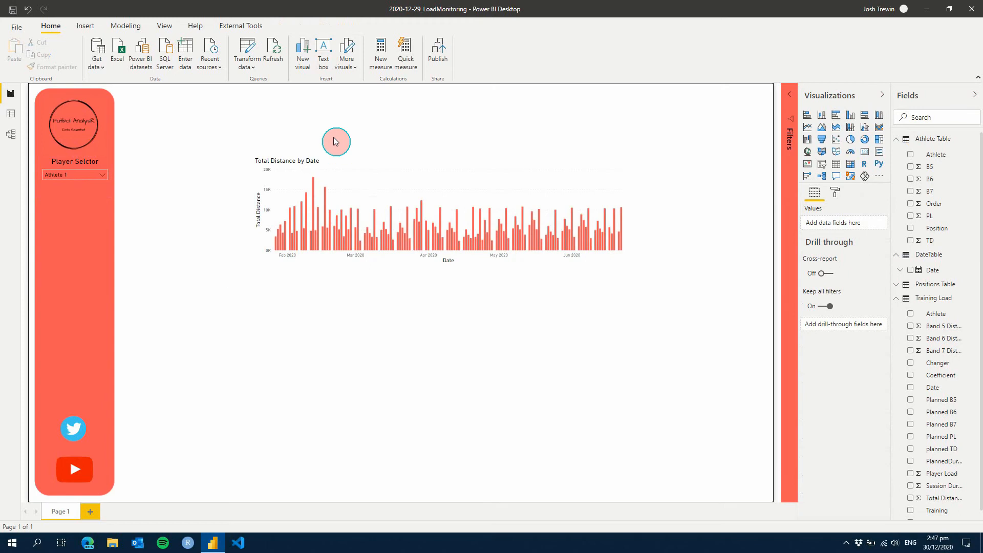
Launch Tabular Editor on the report's data model
{"action": "left_click", "coordinate": [362, 169]}
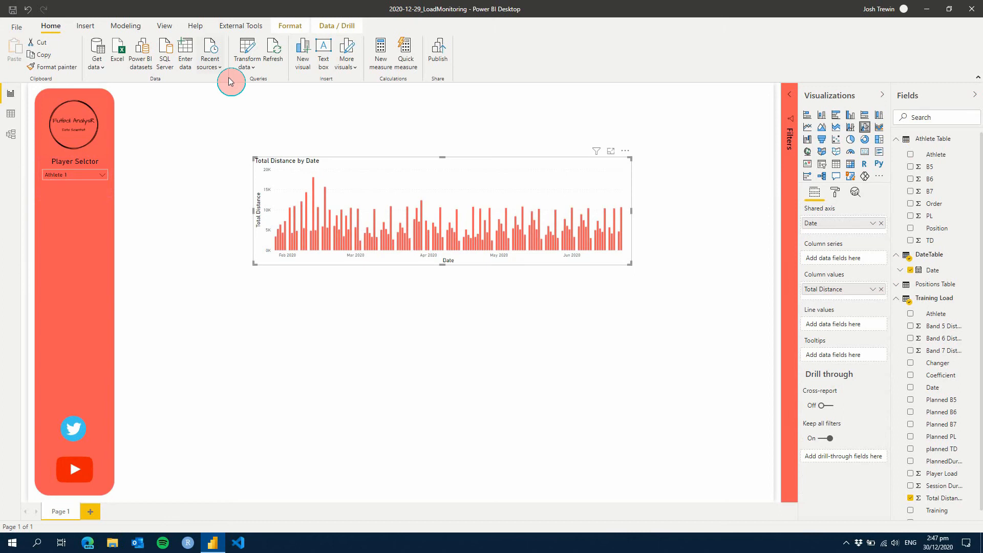
{"action": "left_click", "coordinate": [236, 26]}
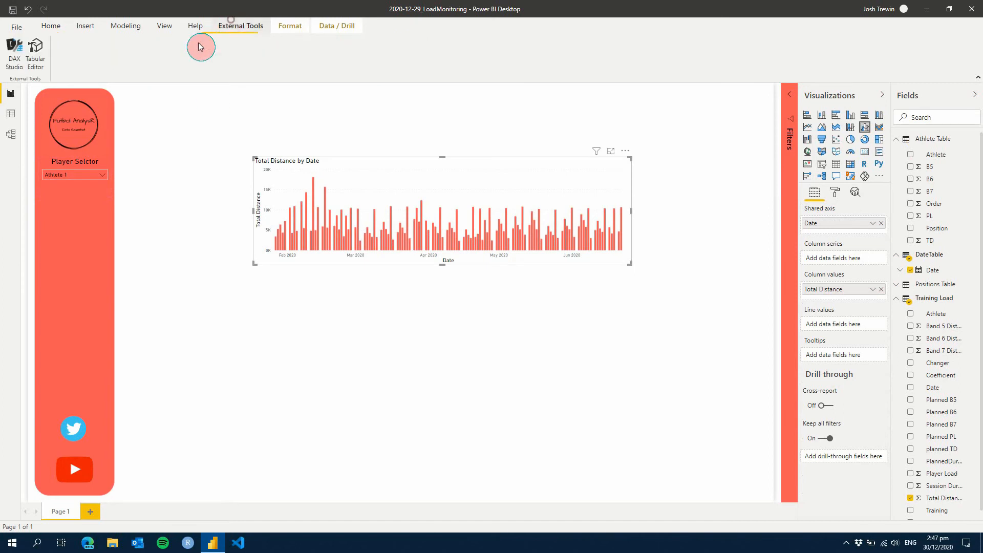
{"action": "left_click", "coordinate": [169, 188]}
{"action": "left_click", "coordinate": [36, 51]}
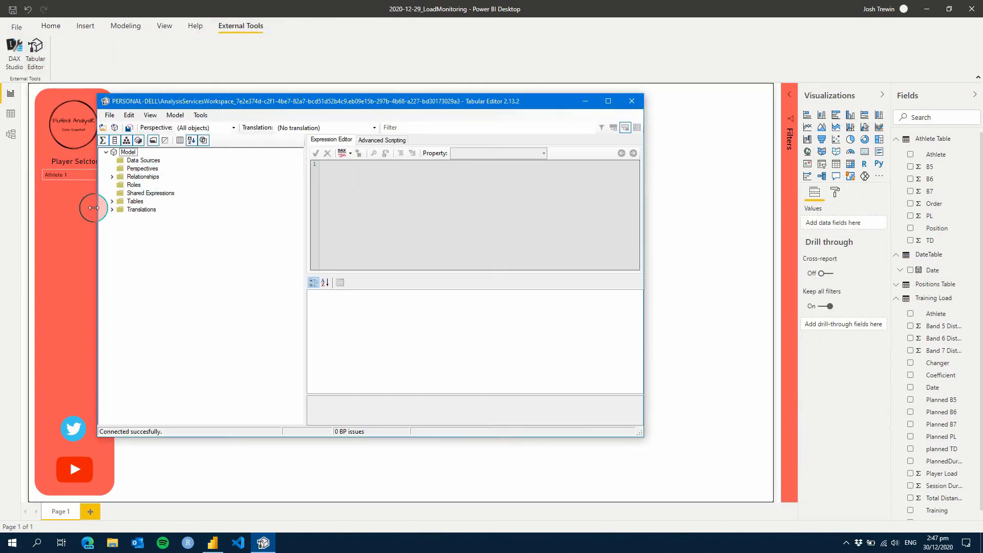
Create a measure named TD_7day in the Training Load table and set its display folder to _7Day
{"action": "left_click", "coordinate": [112, 201]}
{"action": "left_click", "coordinate": [119, 234]}
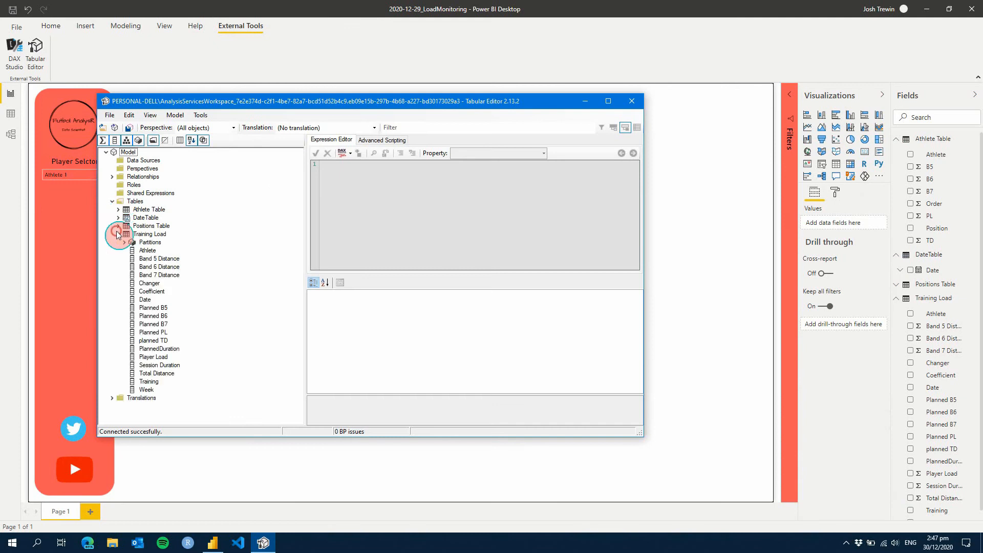
{"action": "left_click", "coordinate": [148, 234]}
{"action": "right_click", "coordinate": [149, 234]}
{"action": "mouse_move", "coordinate": [176, 239]}
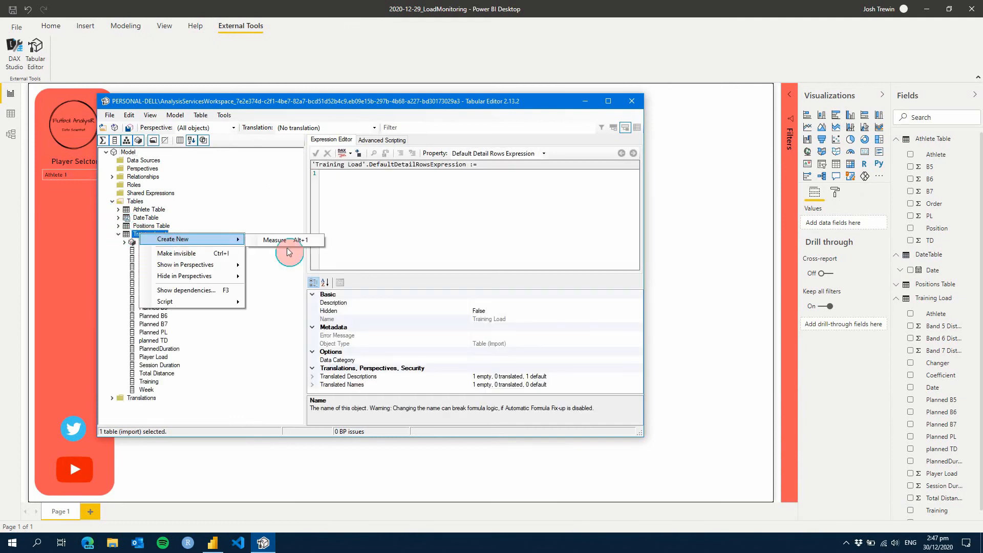
{"action": "left_click", "coordinate": [291, 240]}
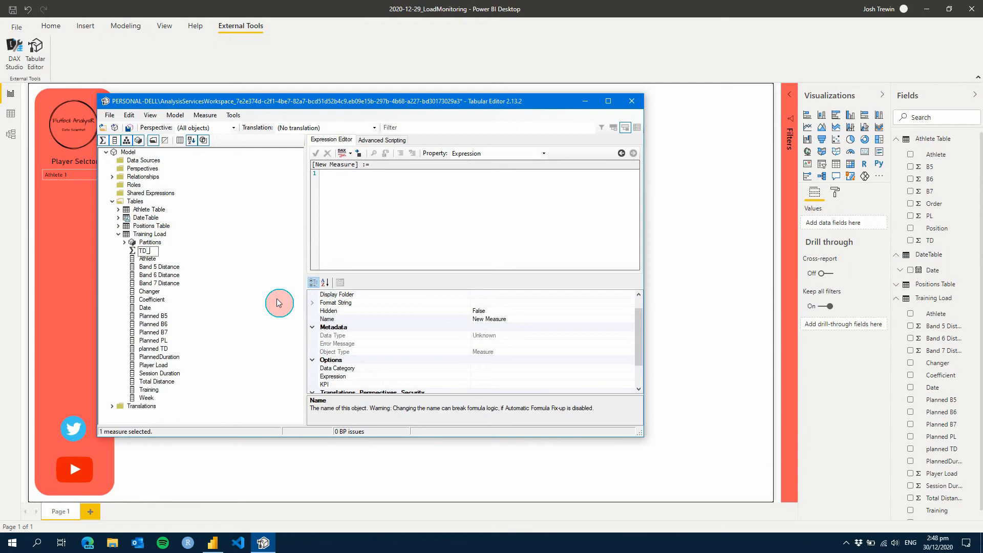
{"action": "type", "text": "TD_7day"}
{"action": "key", "text": "Return"}
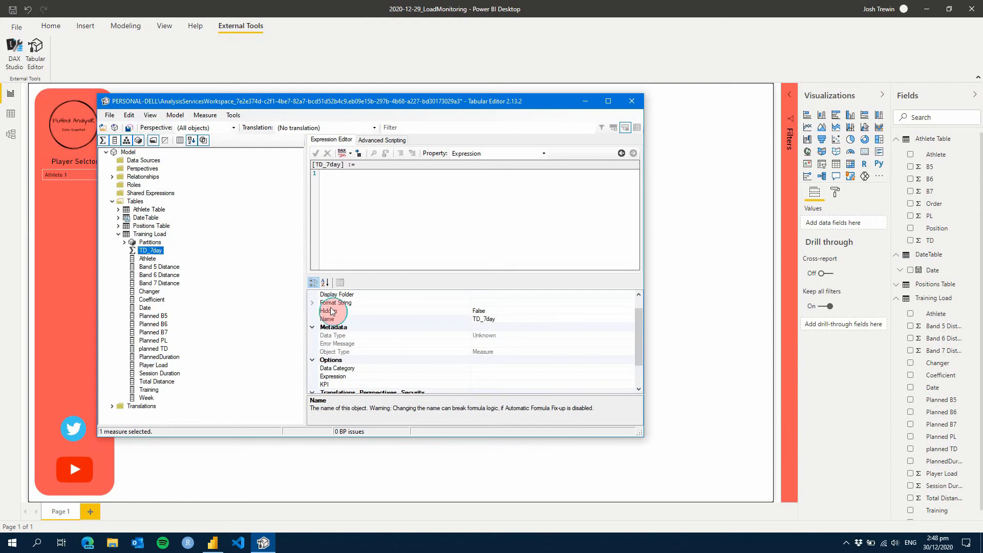
{"action": "left_click", "coordinate": [485, 295]}
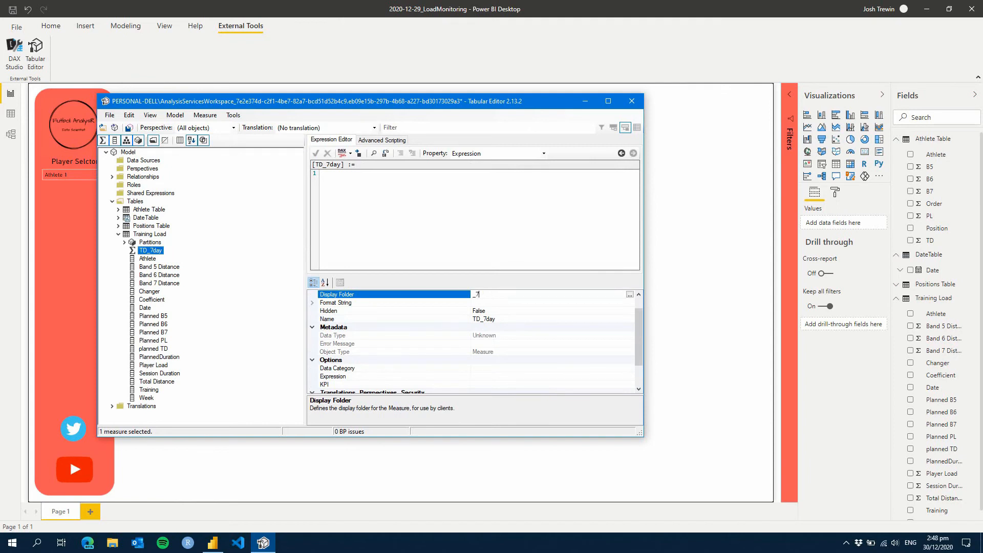
Begin the TD_7day expression with CALCULATE ( SUM ( 'Training Load'[Total Distance] ), using the Total Distance column from the table
{"action": "left_click", "coordinate": [402, 216]}
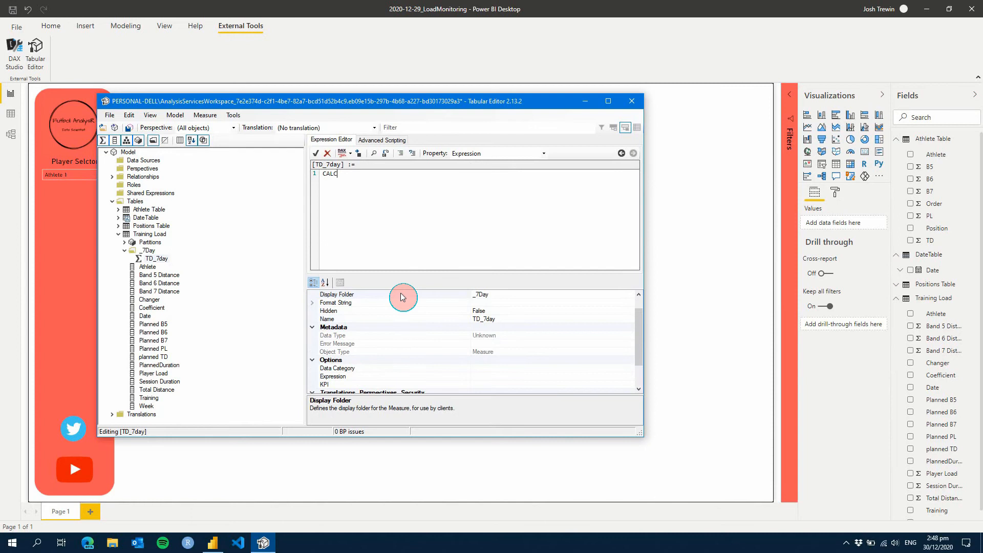
{"action": "type", "text": "CALCULATE ("}
{"action": "key", "text": "Tab"}
{"action": "type", "text": "SUM ("}
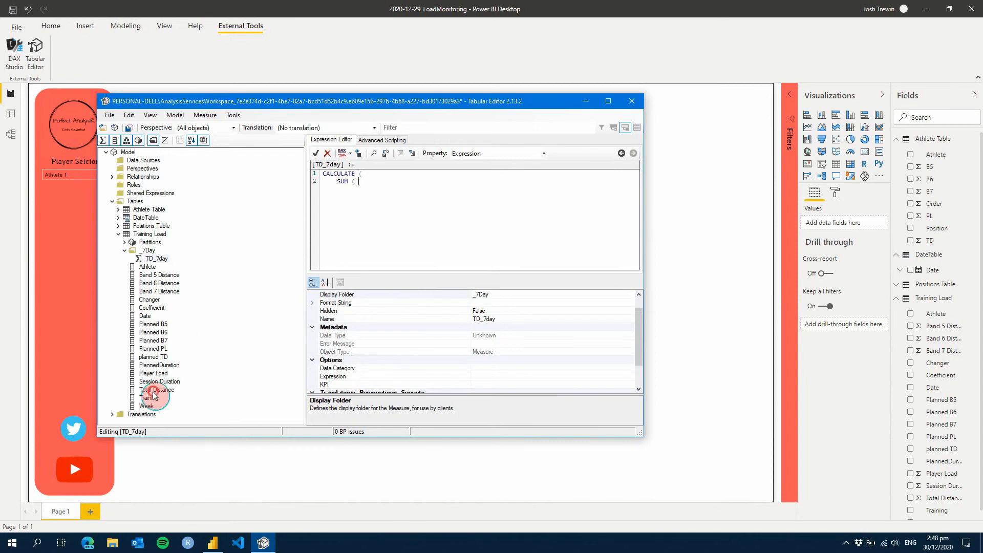
{"action": "left_click_drag", "start_coordinate": [156, 390], "coordinate": [366, 188]}
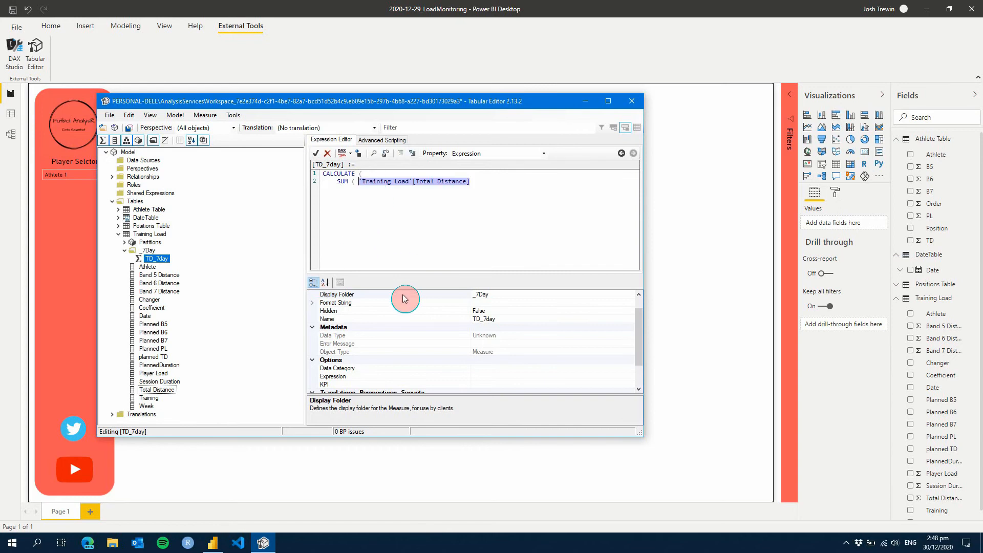
{"action": "type", "text": "),     "}
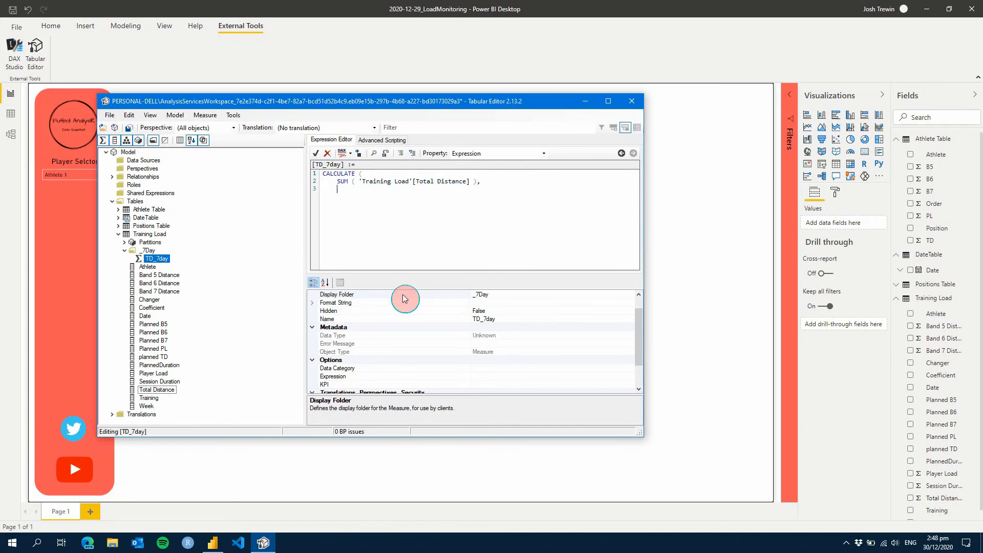
{"action": "type", "text": "DATESINPERIOD"}
Add a DATESINPERIOD filter to the TD_7day expression, with 'DateTable'[Date] as its first argument
{"action": "key", "text": "BackSpace"}
{"action": "key", "text": "BackSpace"}
{"action": "key", "text": "Return"}
{"action": "key", "text": "Return"}
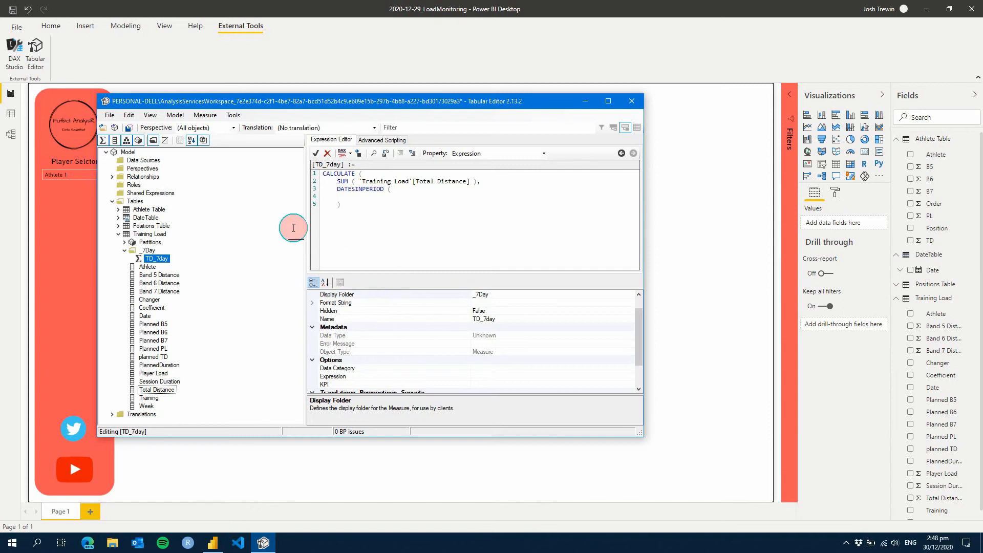
{"action": "left_click", "coordinate": [119, 218]}
{"action": "left_click_drag", "start_coordinate": [145, 226], "coordinate": [343, 199]}
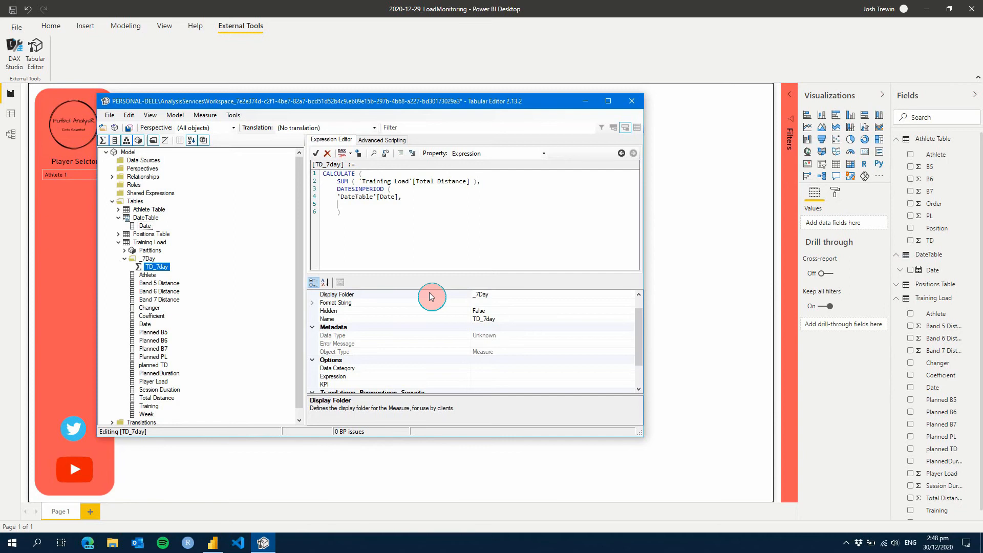
Complete the DATESINPERIOD arguments with LASTDATE ( 'DateTable'[Date] ), -7, DAY, close the parentheses and format the DAX
{"action": "type", "text": "LASTDATE ("}
{"action": "left_click_drag", "start_coordinate": [145, 226], "coordinate": [381, 204]}
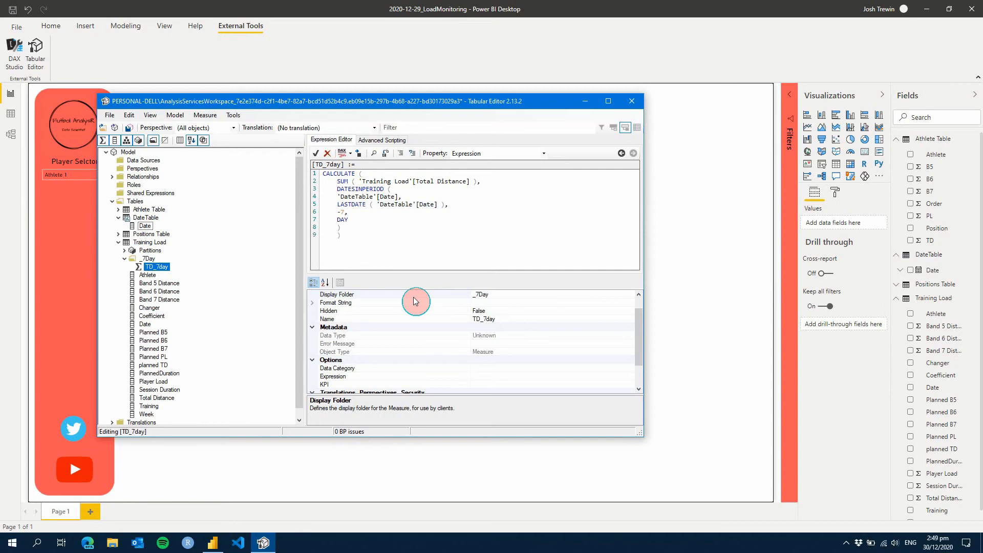
{"action": "left_click", "coordinate": [343, 153]}
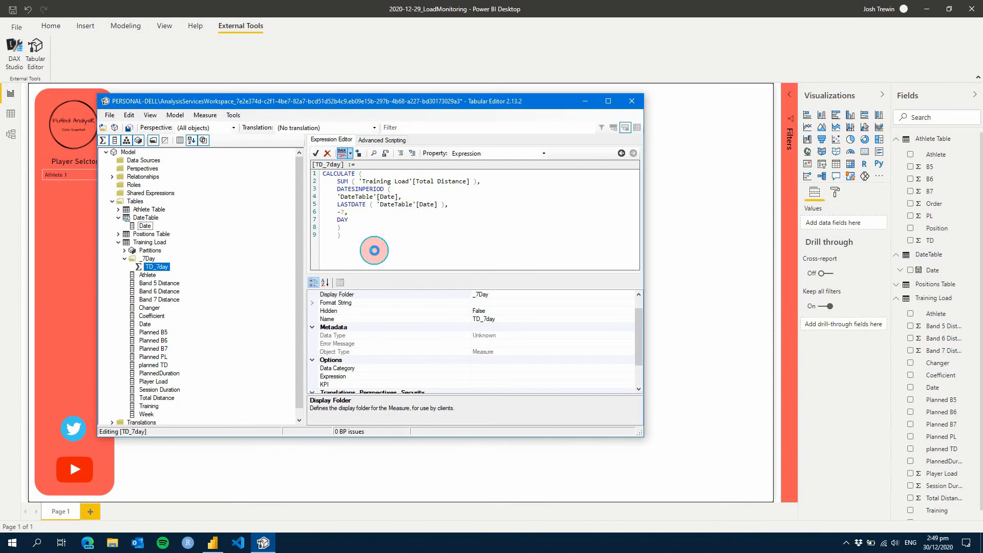
Copy the whole TD_7day expression and create another measure in the Training Load table named TD_28day
{"action": "left_click_drag", "start_coordinate": [330, 198], "coordinate": [323, 176]}
{"action": "key", "text": "ctrl+c"}
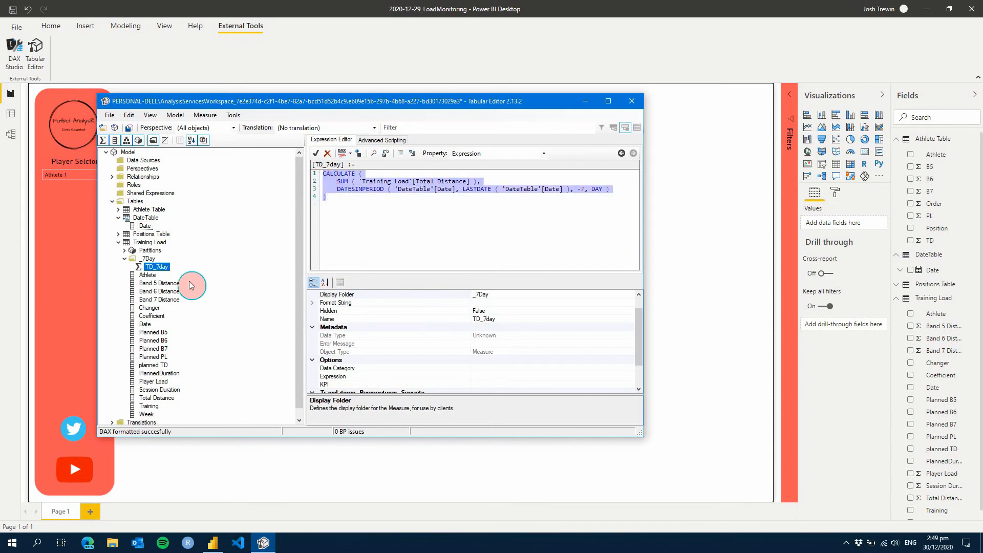
{"action": "right_click", "coordinate": [144, 243]}
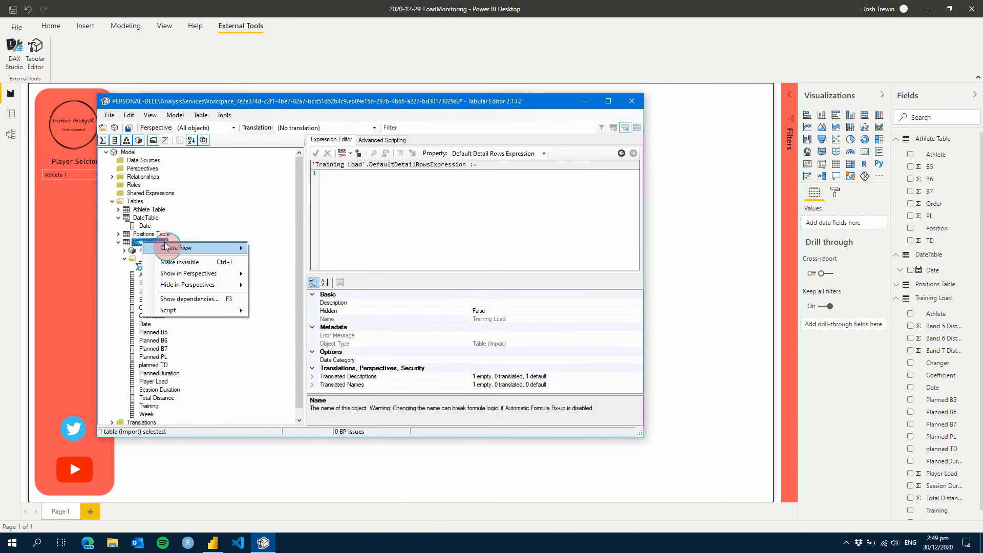
{"action": "mouse_move", "coordinate": [165, 248]}
{"action": "left_click", "coordinate": [286, 249]}
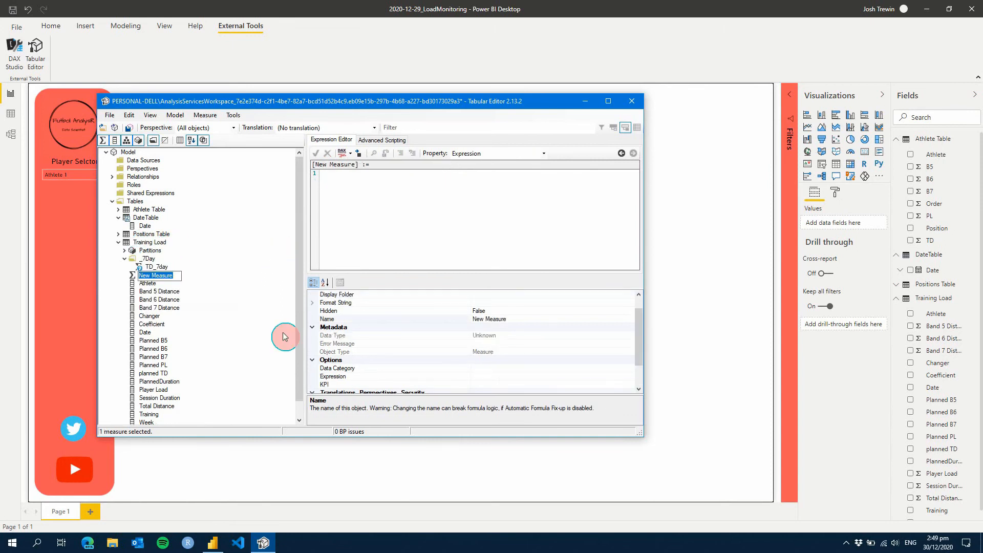
{"action": "type", "text": "TD_28day"}
{"action": "key", "text": "Return"}
Paste the copied expression into TD_28day and set the measure's display folder to _28Day
{"action": "left_click", "coordinate": [395, 235]}
{"action": "key", "text": "ctrl+v"}
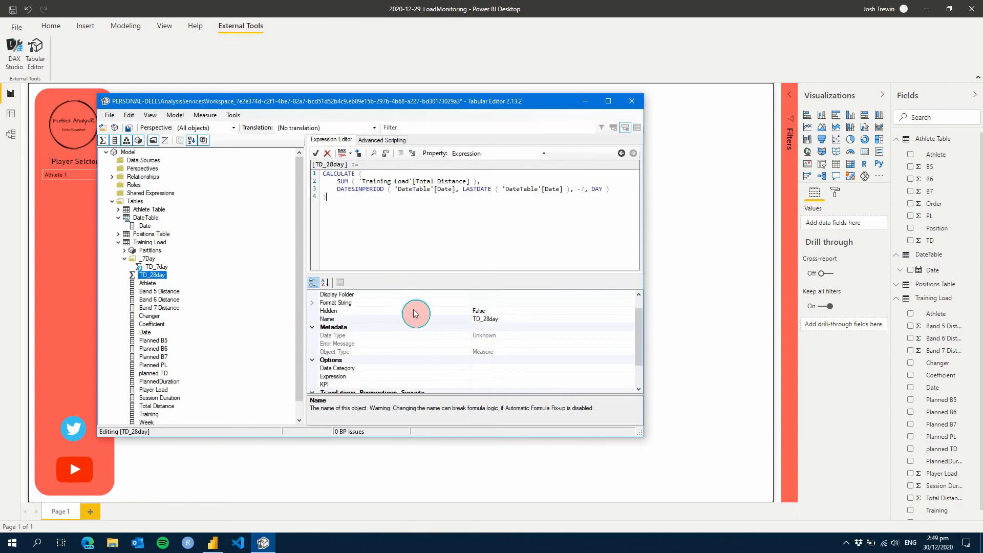
{"action": "left_click", "coordinate": [479, 295]}
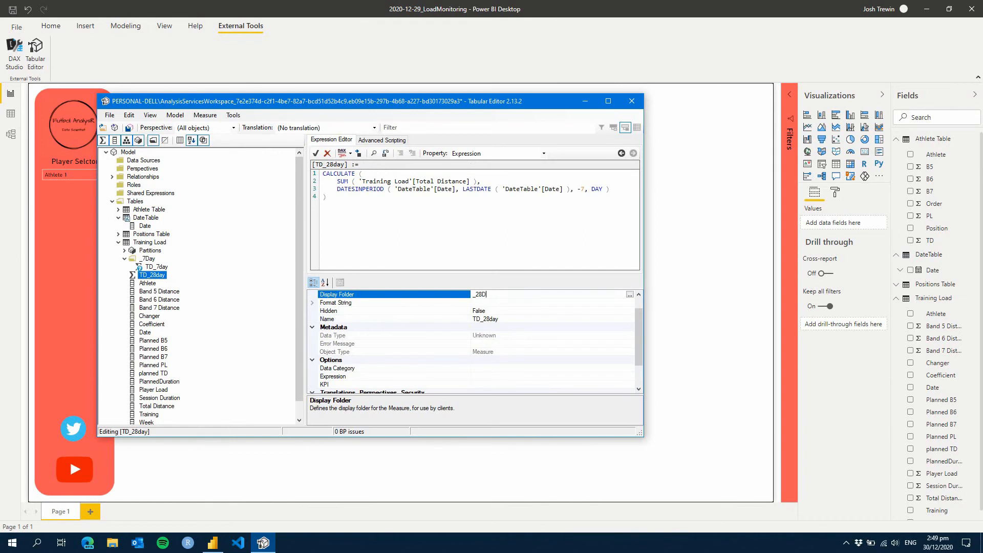
{"action": "key", "text": "Return"}
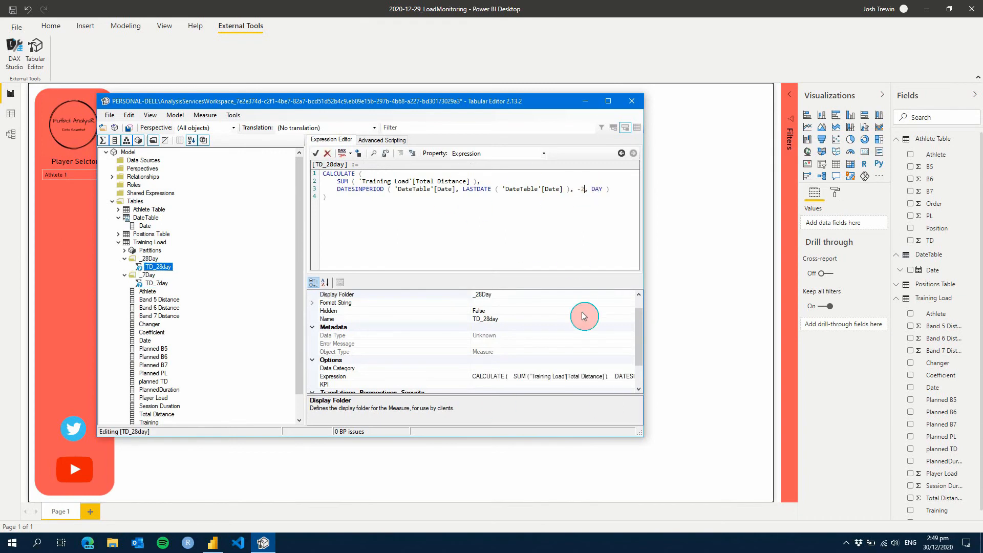
Change the TD_28day period to -28 days, divide the result by 4, and save the formatted expression to the model
{"action": "left_click", "coordinate": [344, 202]}
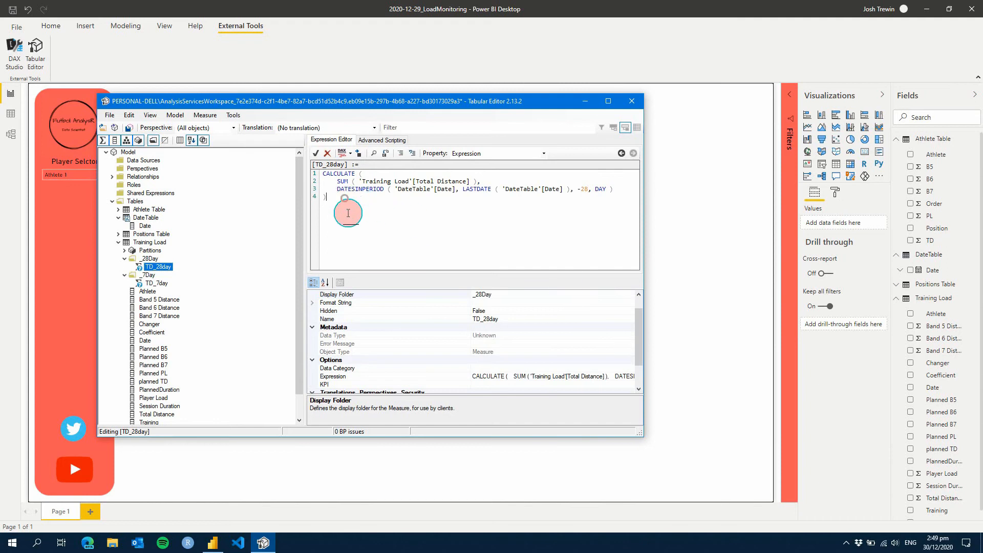
{"action": "left_click", "coordinate": [342, 153]}
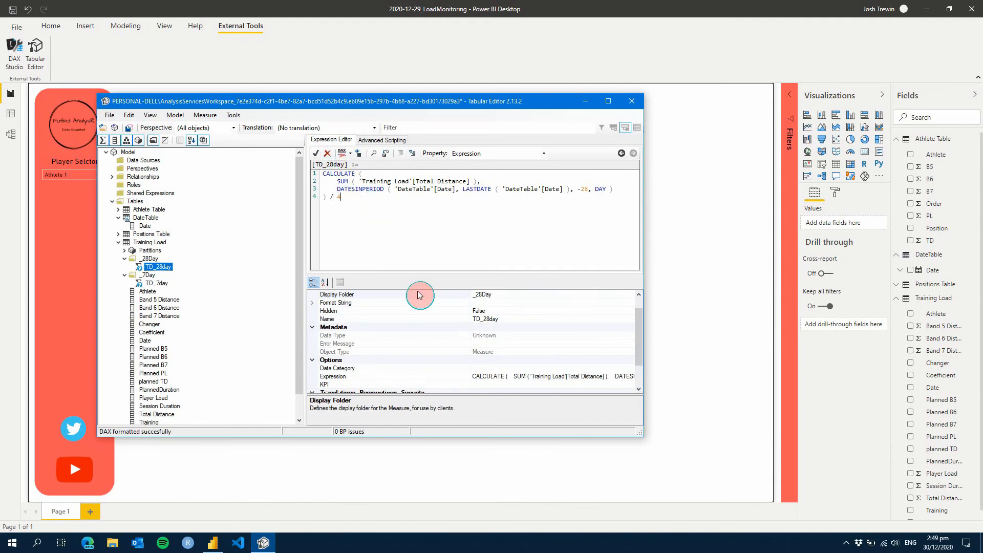
{"action": "key", "text": "ctrl+s"}
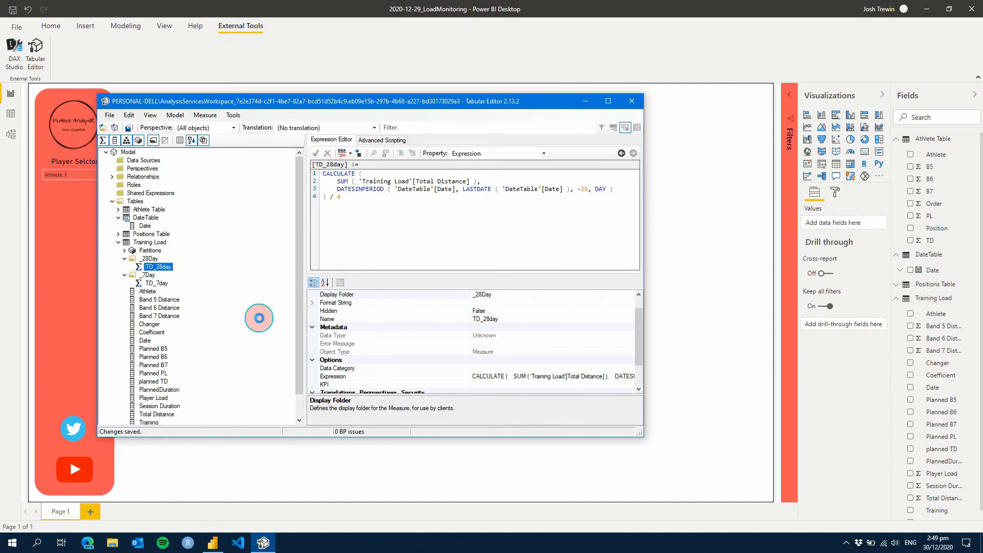
Return to Power BI Desktop and add TD_7day from the _7Day folder to the distance chart's line values
{"action": "left_click", "coordinate": [328, 6]}
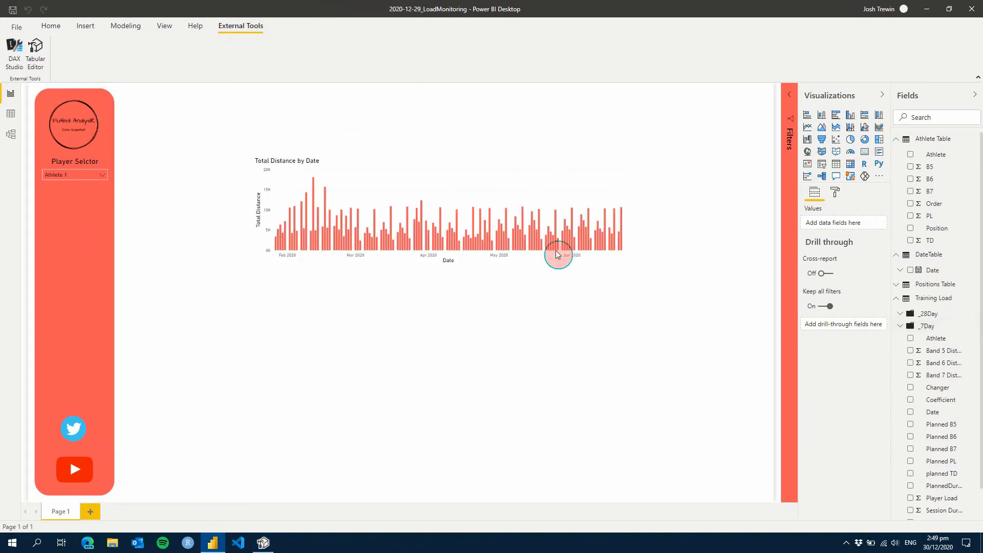
{"action": "left_click", "coordinate": [415, 162]}
{"action": "left_click", "coordinate": [909, 352]}
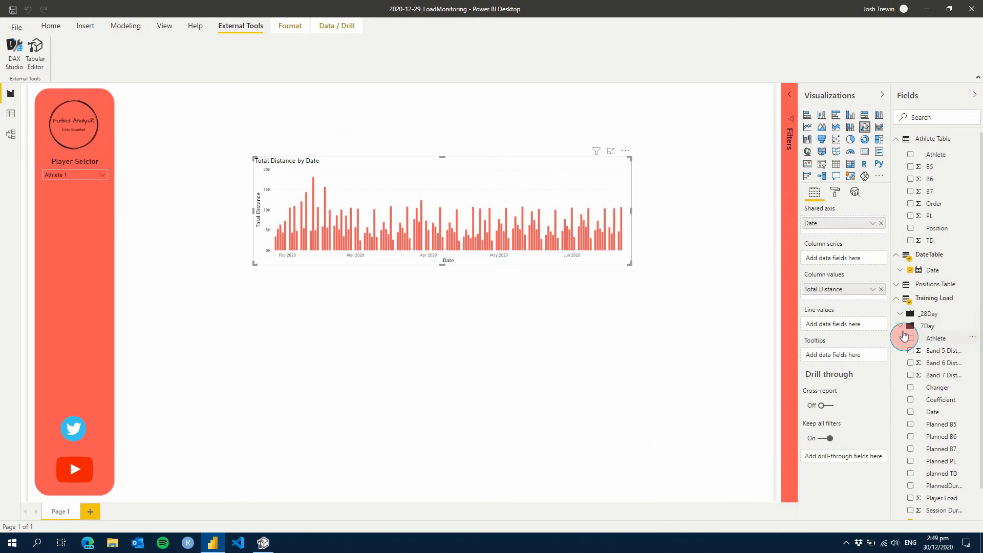
{"action": "left_click", "coordinate": [901, 327]}
{"action": "left_click_drag", "start_coordinate": [940, 338], "coordinate": [860, 327]}
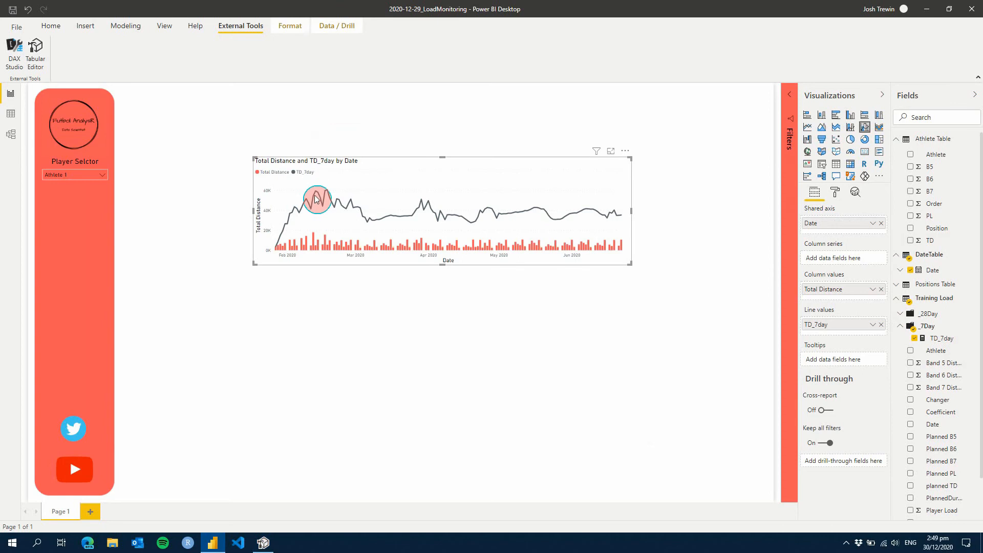
Add TD_28day from the _28Day folder to the distance chart as a second line value
{"action": "mouse_move", "coordinate": [317, 196]}
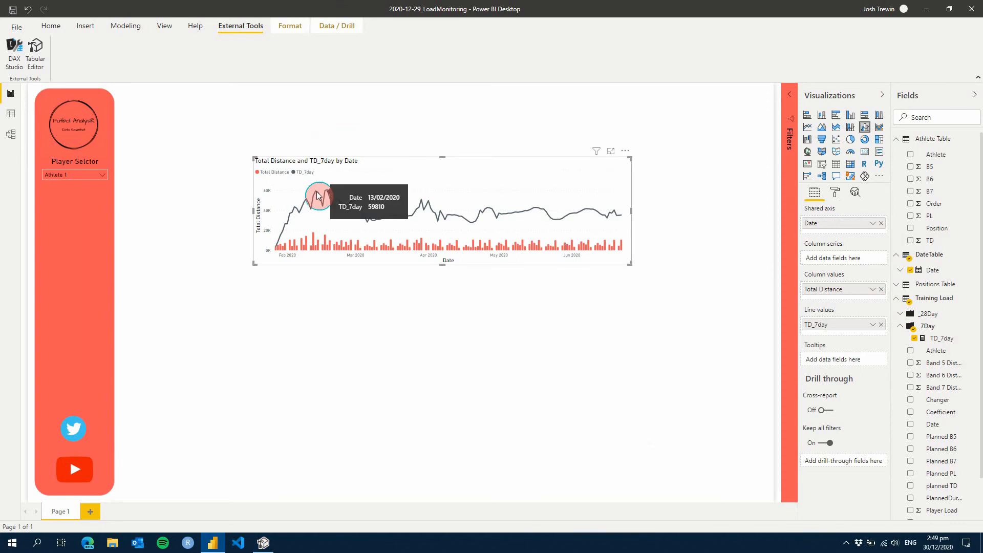
{"action": "left_click", "coordinate": [900, 314]}
{"action": "left_click_drag", "start_coordinate": [941, 328], "coordinate": [845, 336]}
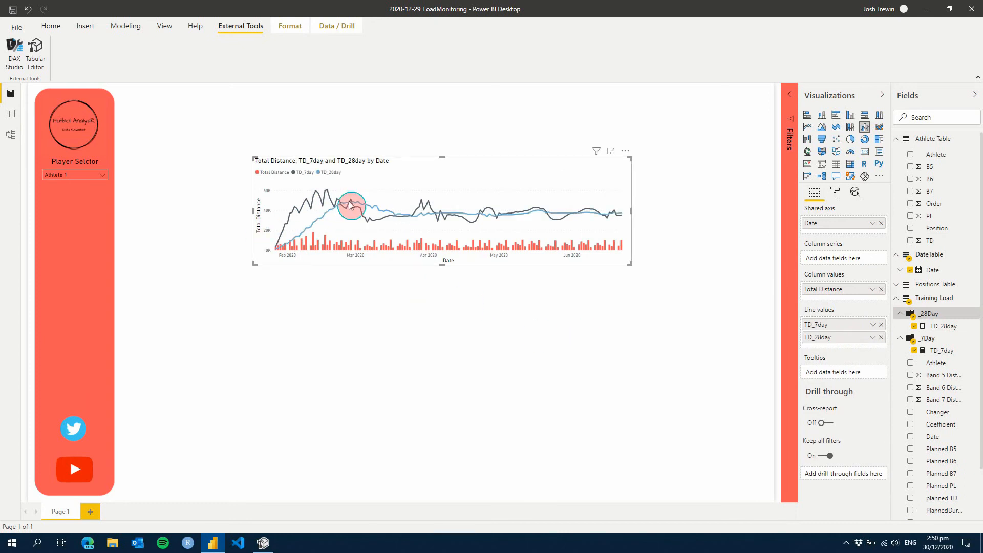
{"action": "mouse_move", "coordinate": [351, 204]}
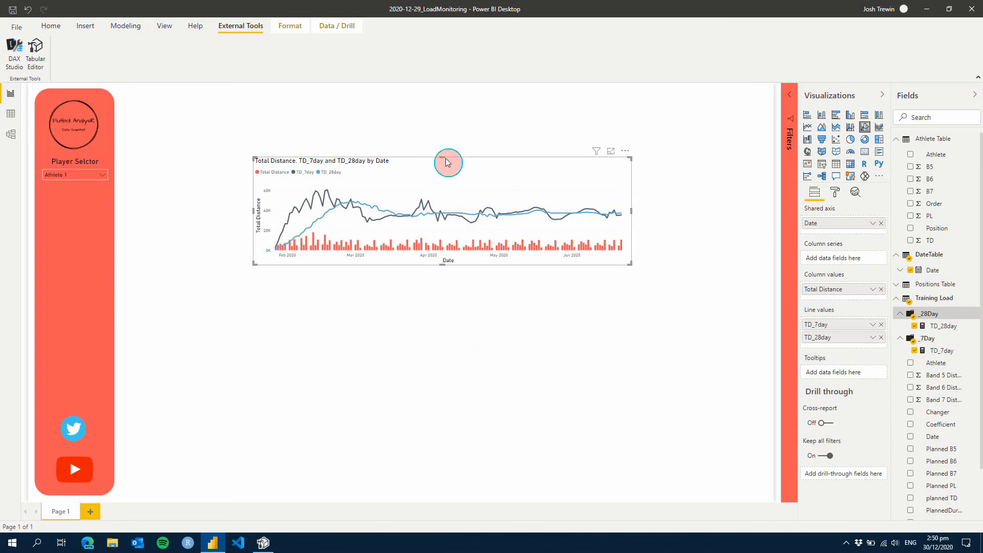
Switch back to Tabular Editor and create a measure named TD_ACWR in the Training Load table
{"action": "key", "text": "alt+Tab"}
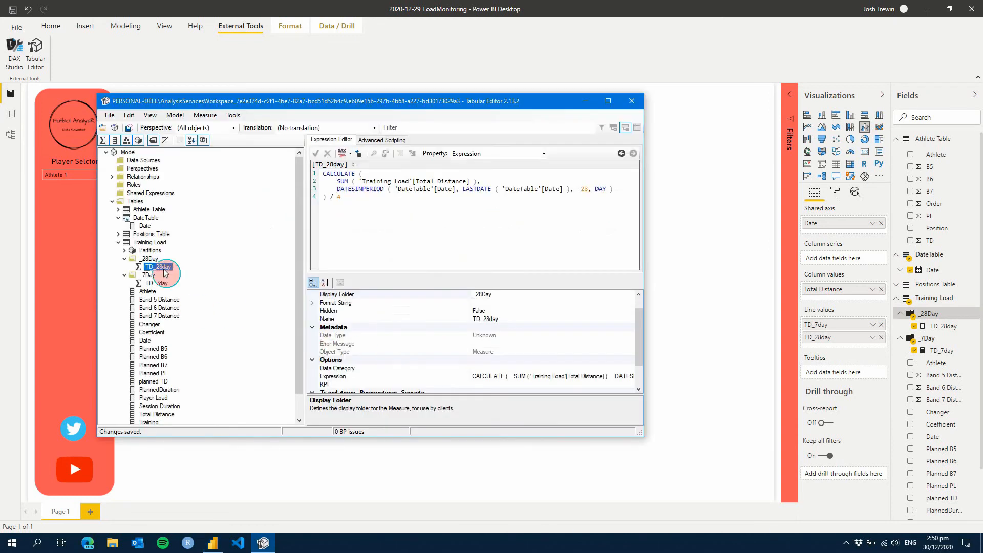
{"action": "right_click", "coordinate": [143, 245]}
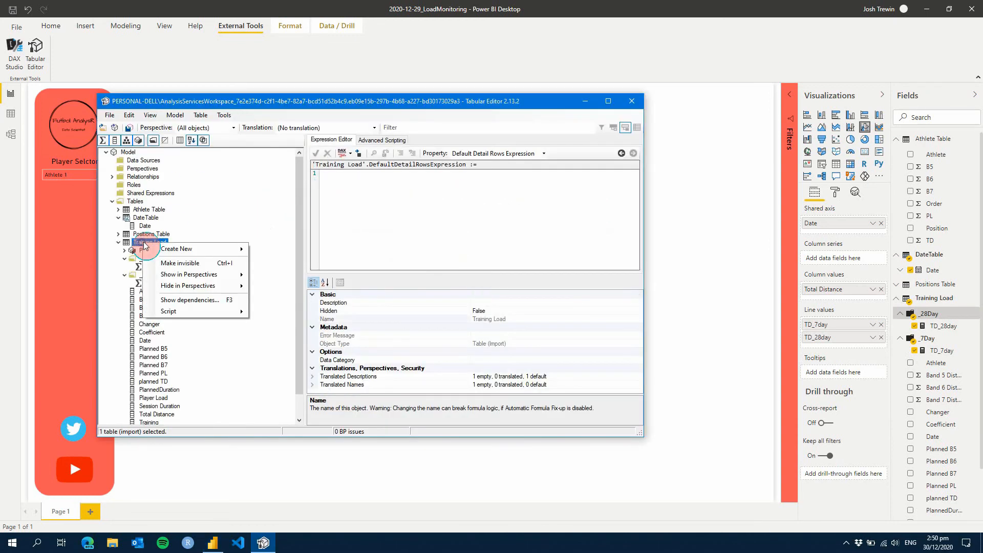
{"action": "mouse_move", "coordinate": [169, 248]}
{"action": "left_click", "coordinate": [301, 264]}
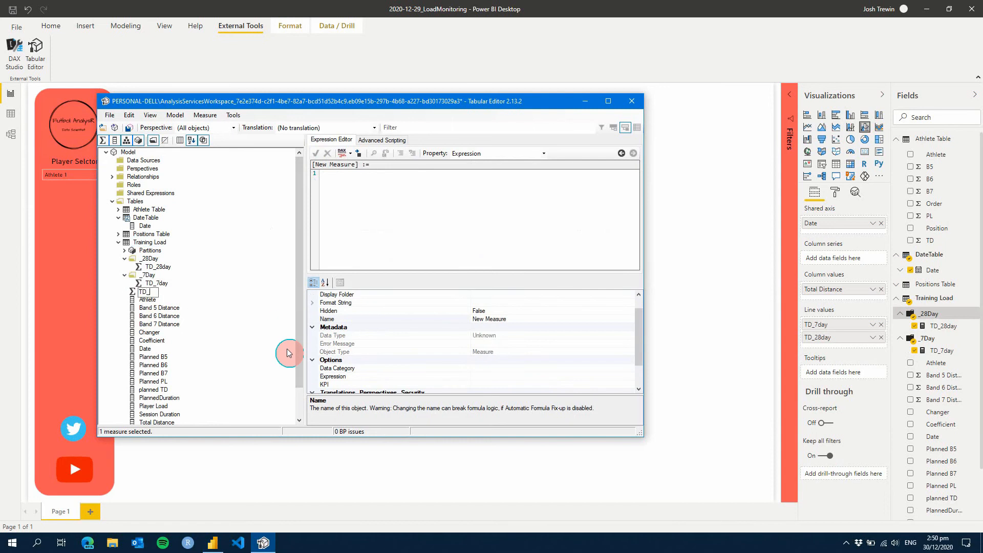
{"action": "type", "text": "TD_ACWR"}
{"action": "key", "text": "Return"}
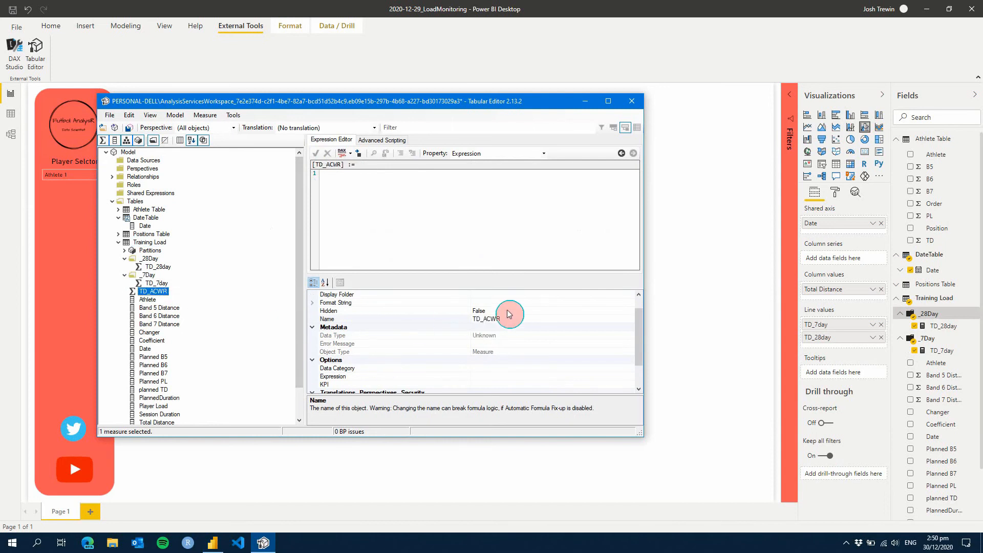
Assign the TD_ACWR measure to a display folder named _ACWR
{"action": "left_click", "coordinate": [500, 294]}
{"action": "type", "text": "_ACWR"}
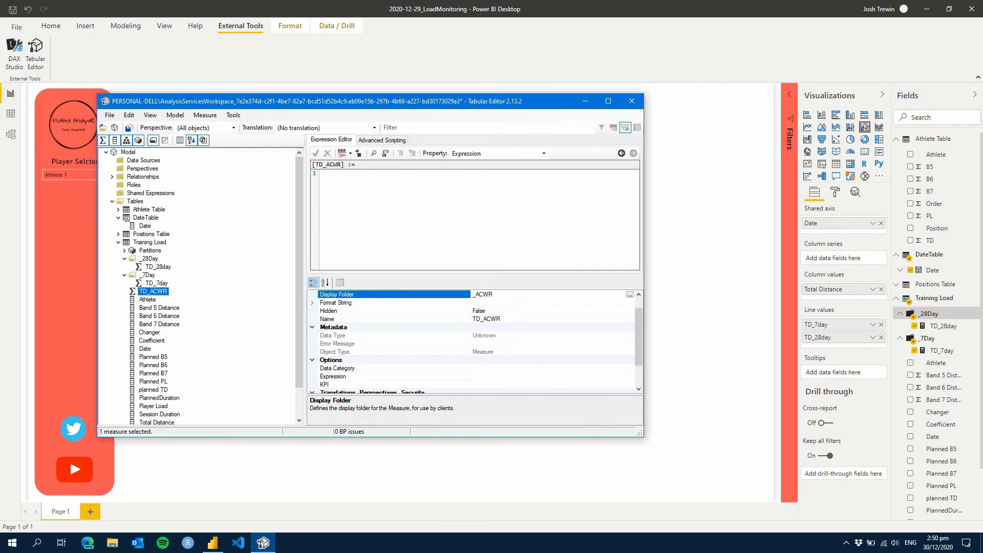
{"action": "key", "text": "Return"}
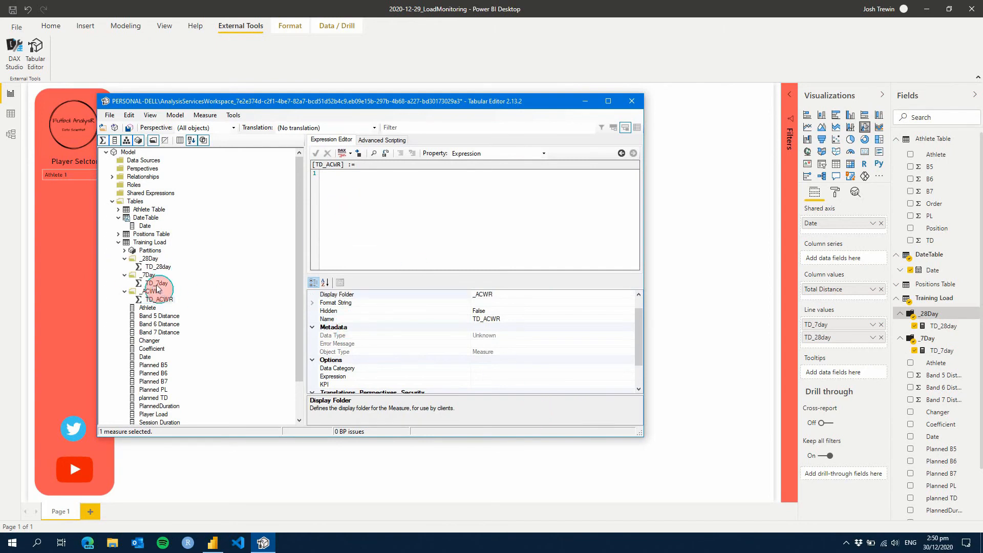
Define TD_ACWR as [TD_7day] / [TD_28day] and save the change to the model
{"action": "left_click_drag", "start_coordinate": [156, 284], "coordinate": [337, 204]}
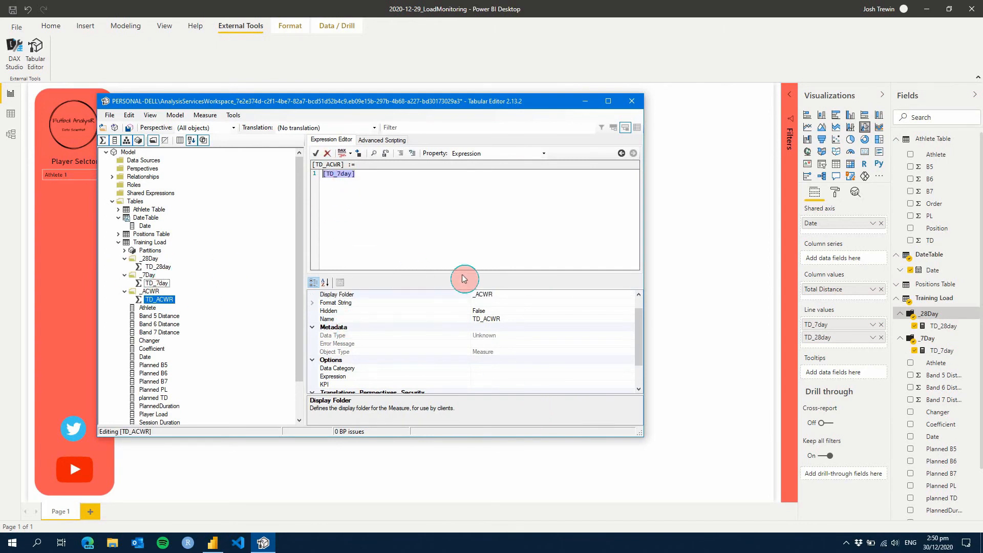
{"action": "left_click", "coordinate": [464, 221]}
{"action": "type", "text": "/"}
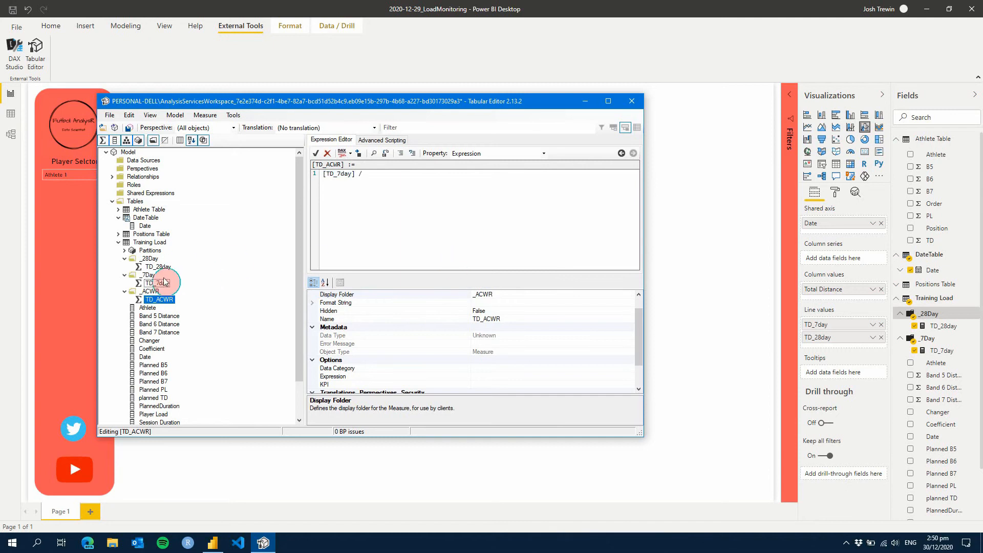
{"action": "left_click_drag", "start_coordinate": [157, 267], "coordinate": [392, 231]}
{"action": "key", "text": "ctrl+s"}
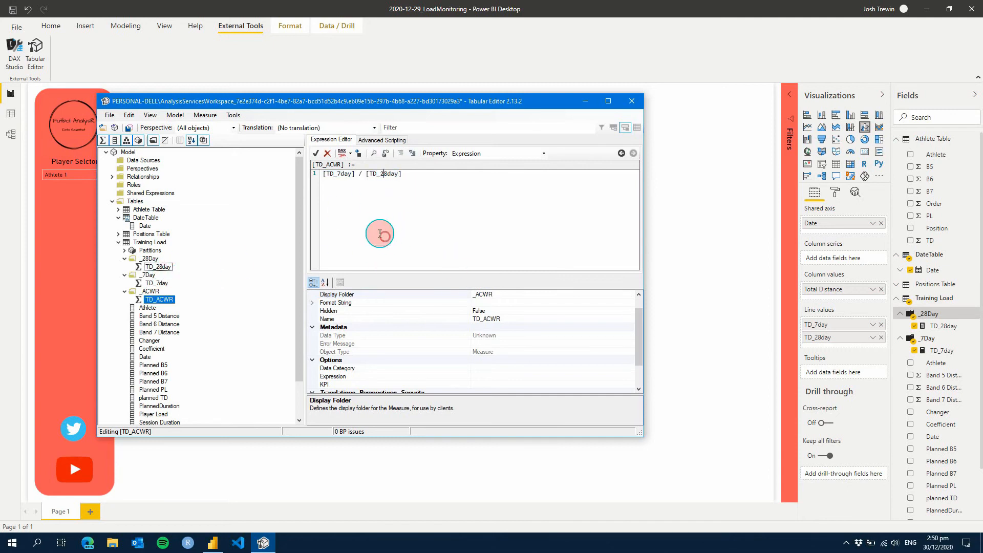
Return to Power BI Desktop and replace TD_7day and TD_28day in the chart's line values with TD_ACWR from the _ACWR folder
{"action": "left_click", "coordinate": [432, 12]}
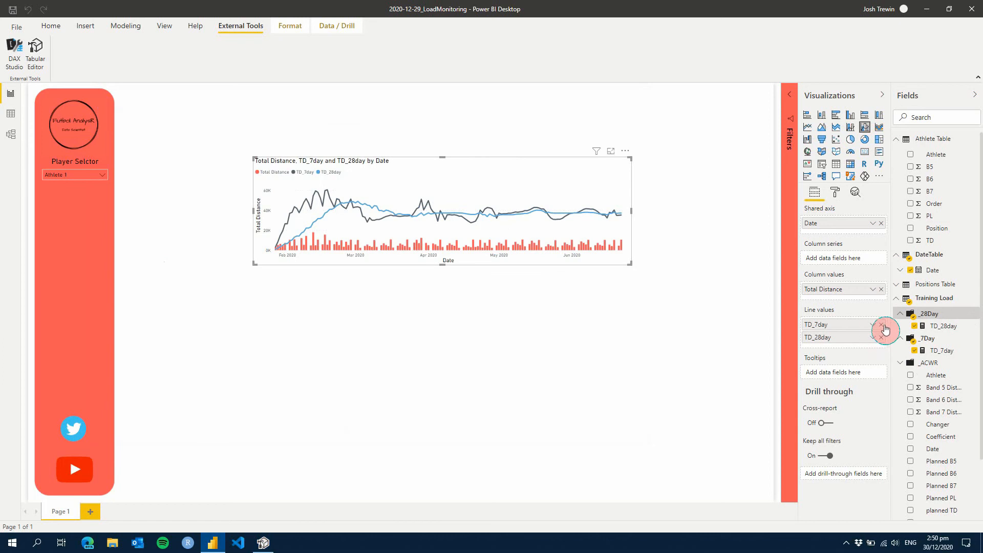
{"action": "left_click", "coordinate": [881, 337]}
{"action": "left_click", "coordinate": [881, 325]}
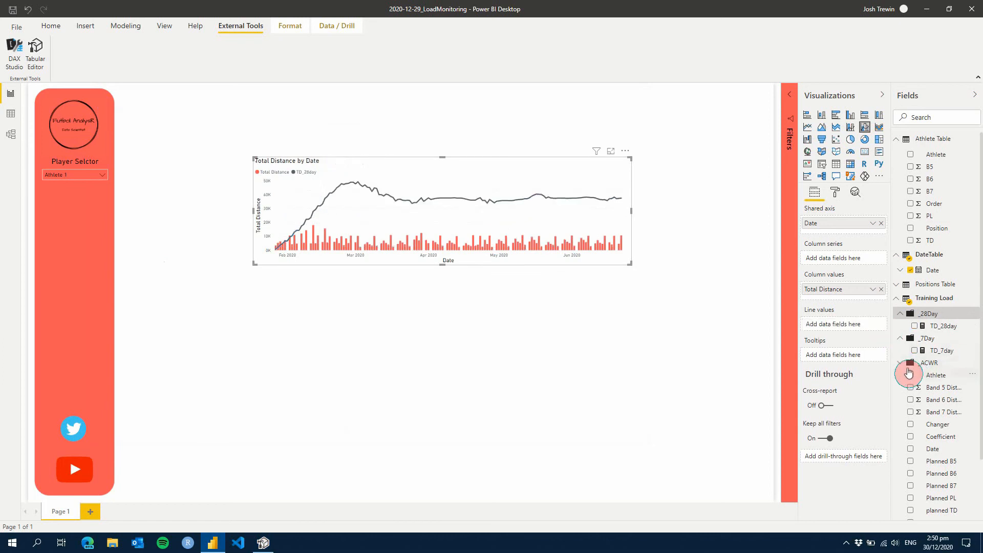
{"action": "left_click", "coordinate": [900, 364]}
{"action": "left_click_drag", "start_coordinate": [939, 375], "coordinate": [859, 327]}
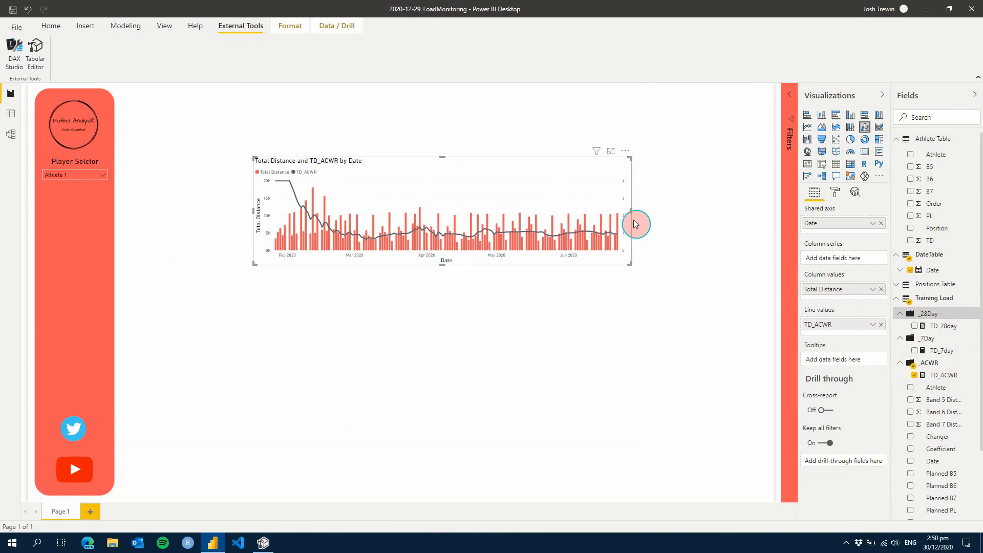
Widen the distance chart on the report page by extending its right edge
{"action": "left_click_drag", "start_coordinate": [631, 210], "coordinate": [713, 225]}
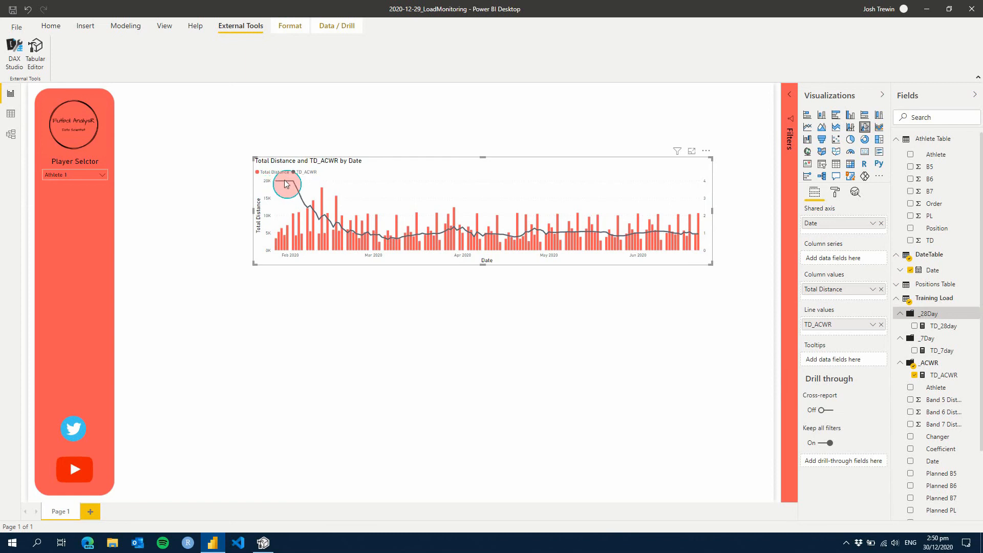
{"action": "mouse_move", "coordinate": [292, 185]}
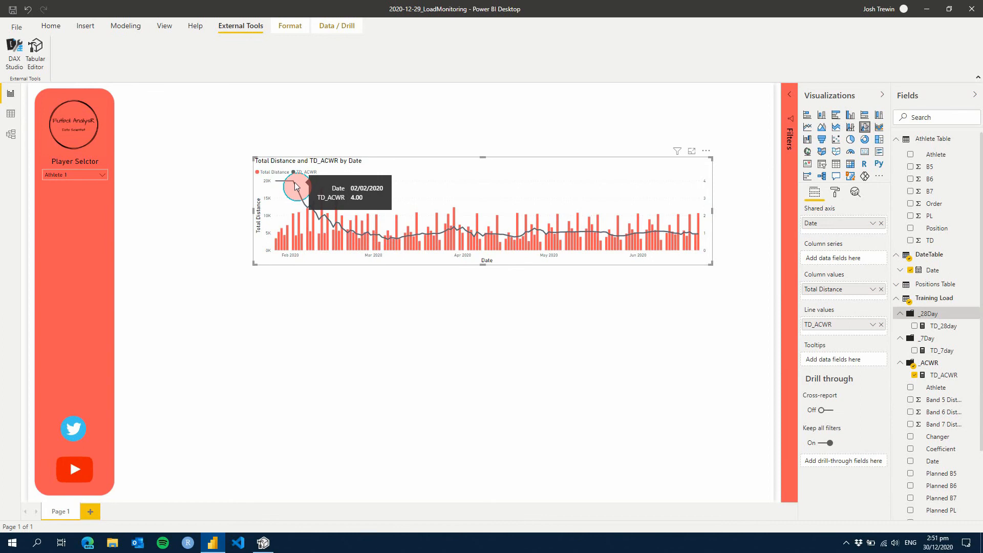
{"action": "mouse_move", "coordinate": [306, 208]}
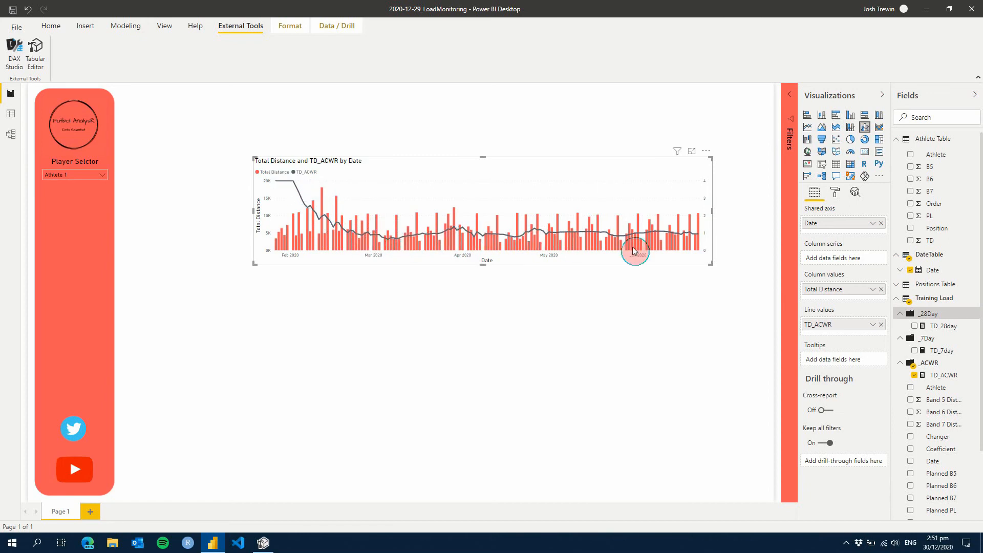
Turn on the secondary Y axis in the distance chart's formatting for the ACWR line
{"action": "left_click", "coordinate": [836, 193]}
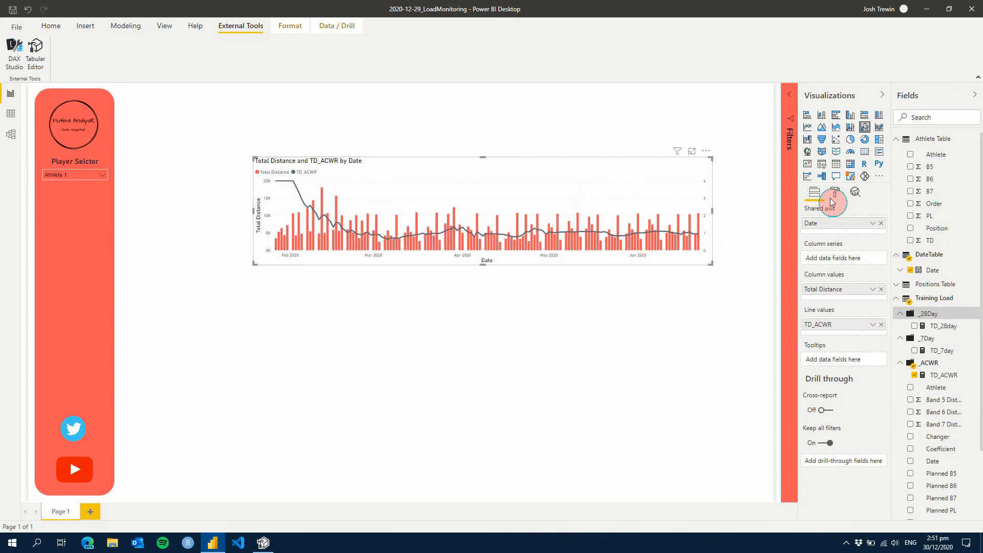
{"action": "left_click", "coordinate": [820, 285]}
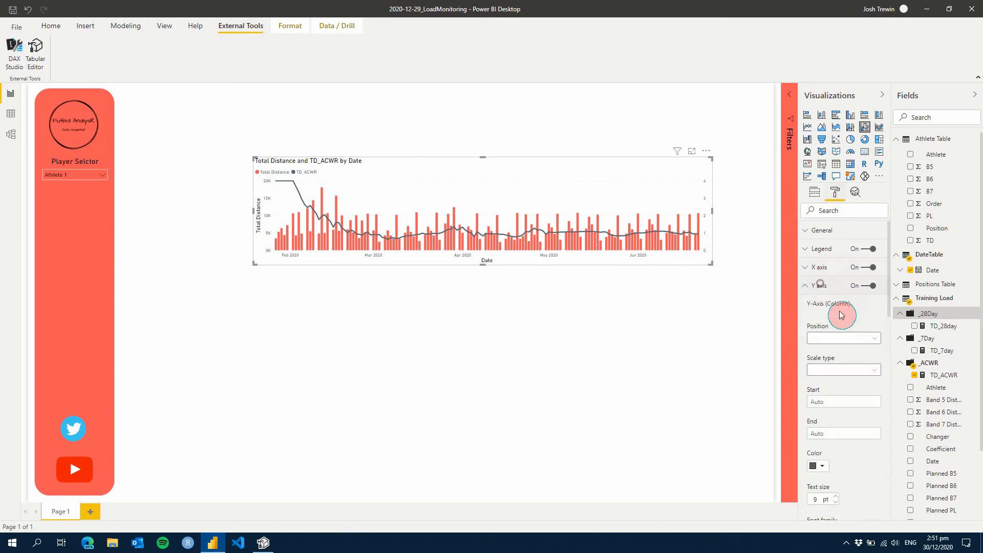
{"action": "scroll", "coordinate": [840, 368], "scroll_direction": "down", "scroll_amount": 10}
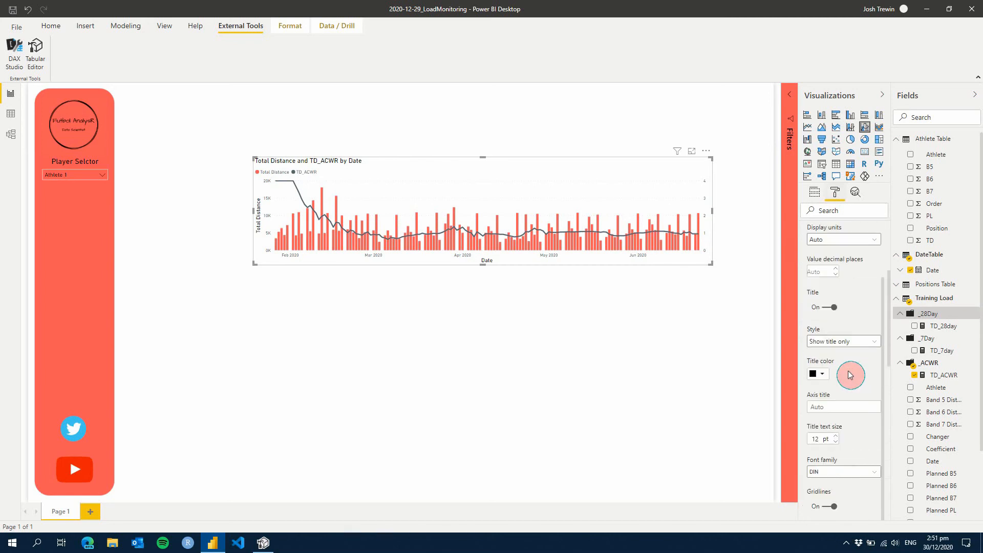
{"action": "scroll", "coordinate": [846, 371], "scroll_direction": "down", "scroll_amount": 5}
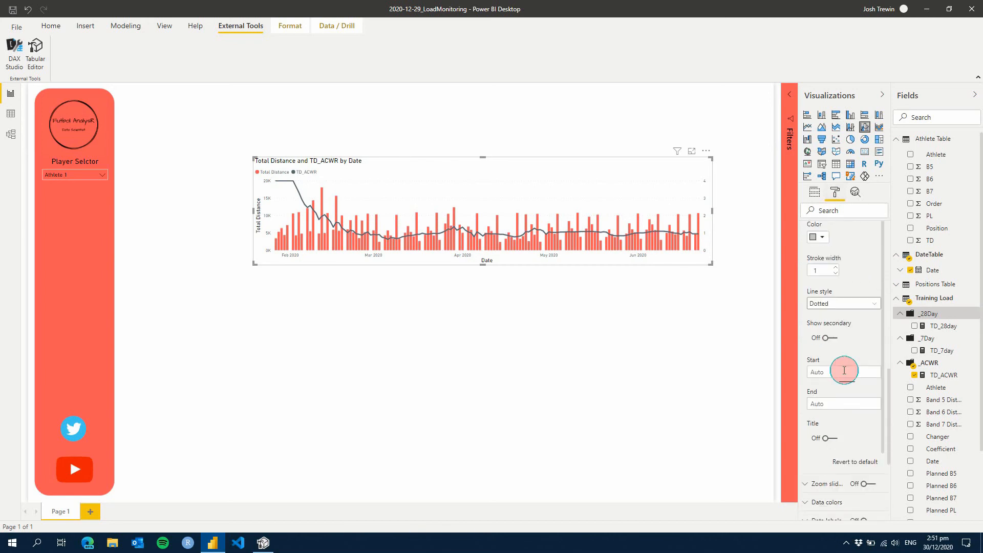
{"action": "left_click", "coordinate": [826, 336]}
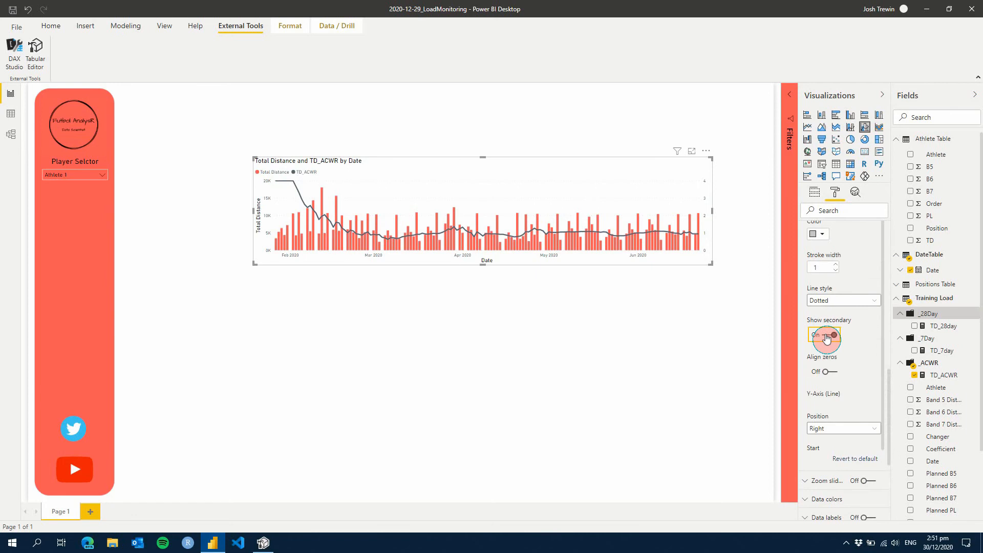
{"action": "scroll", "coordinate": [845, 352], "scroll_direction": "down", "scroll_amount": 3}
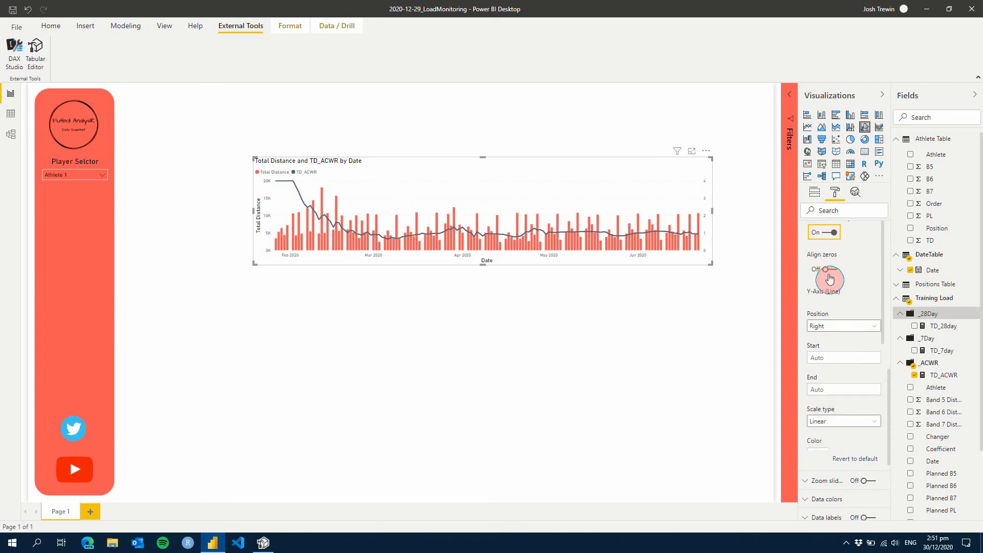
Set the line Y axis range to start at 0 and end at 3
{"action": "left_click", "coordinate": [838, 388]}
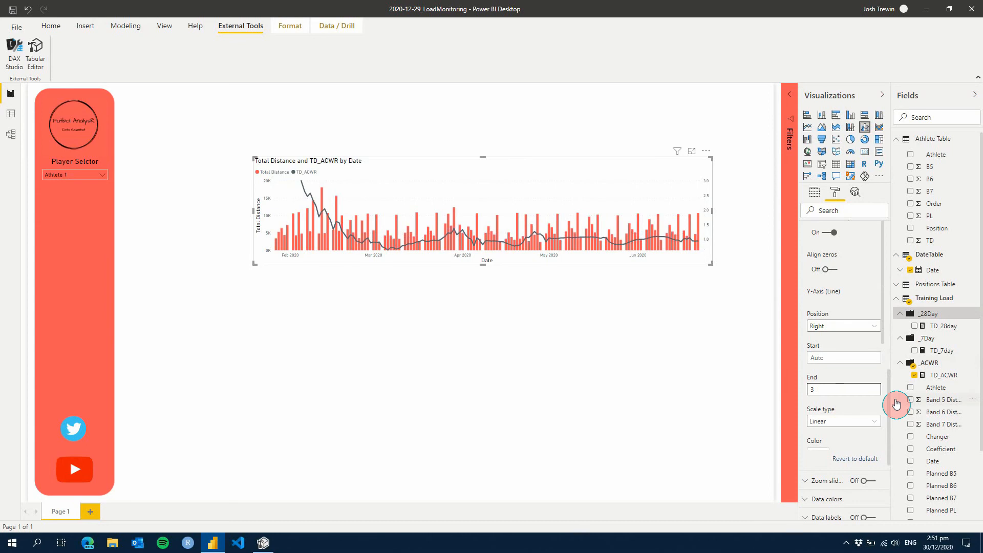
{"action": "left_click", "coordinate": [828, 354]}
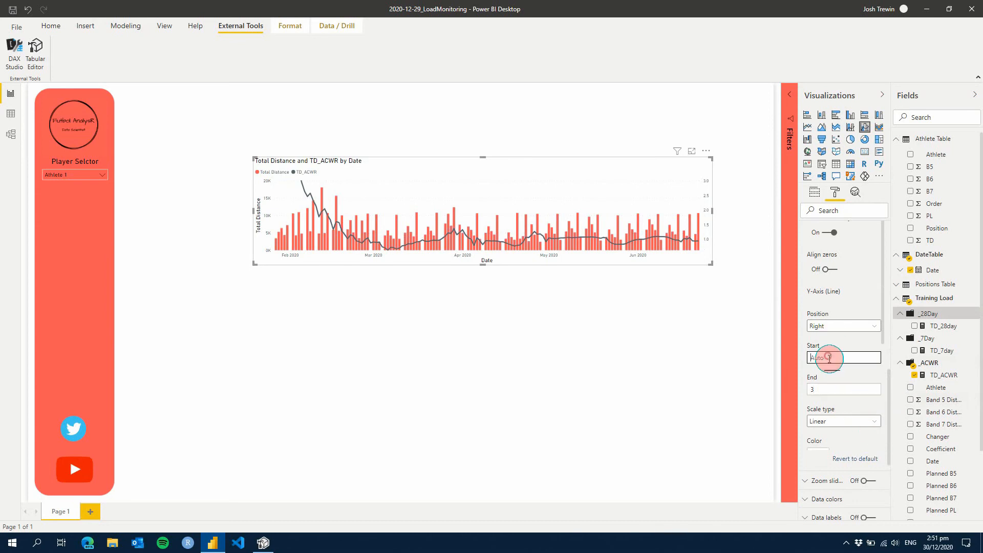
{"action": "left_click", "coordinate": [692, 374]}
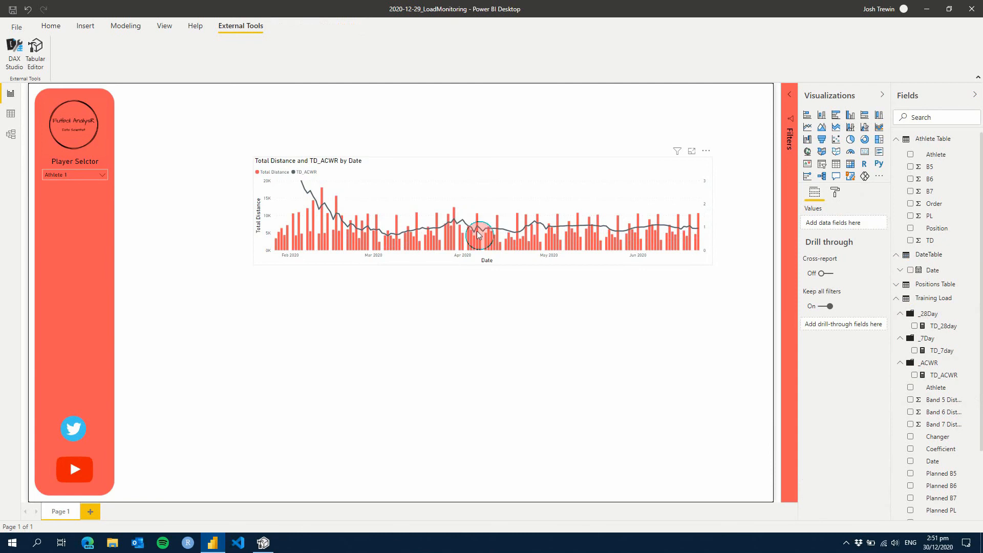
Set the line Y axis end to 2 and move the distance chart slightly down and to the right on the page
{"action": "left_click", "coordinate": [835, 192]}
{"action": "left_click", "coordinate": [819, 286]}
{"action": "scroll", "coordinate": [870, 370], "scroll_direction": "down", "scroll_amount": 6}
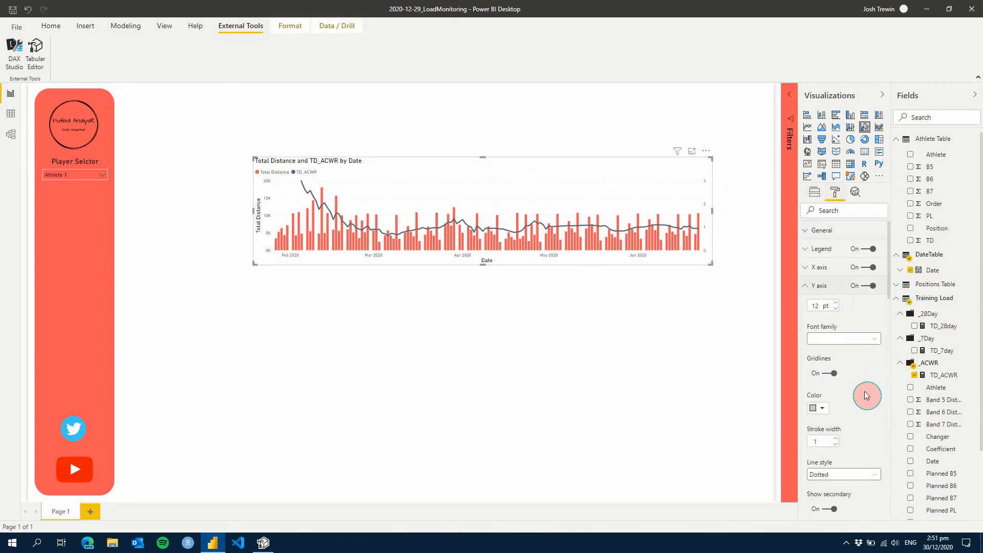
{"action": "left_click", "coordinate": [823, 386]}
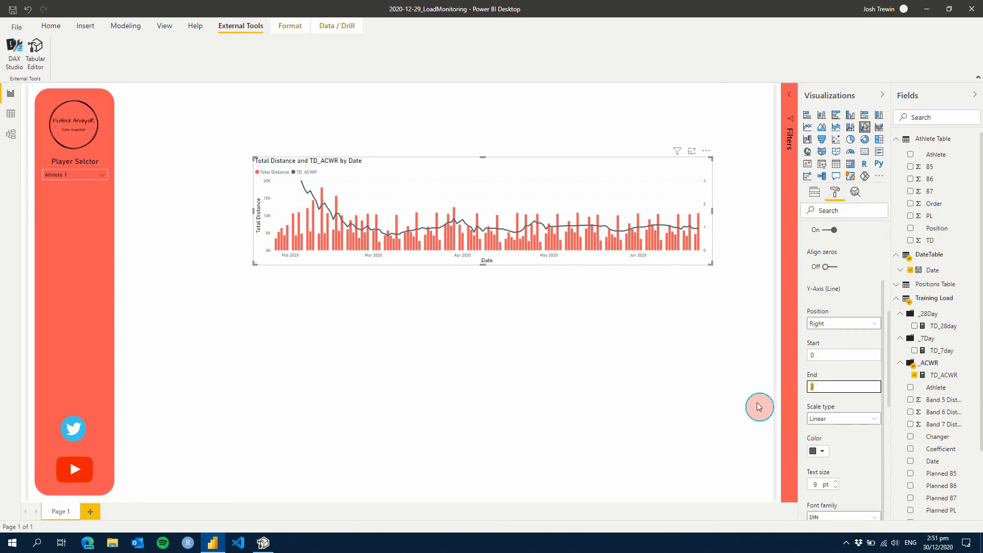
{"action": "left_click", "coordinate": [553, 364]}
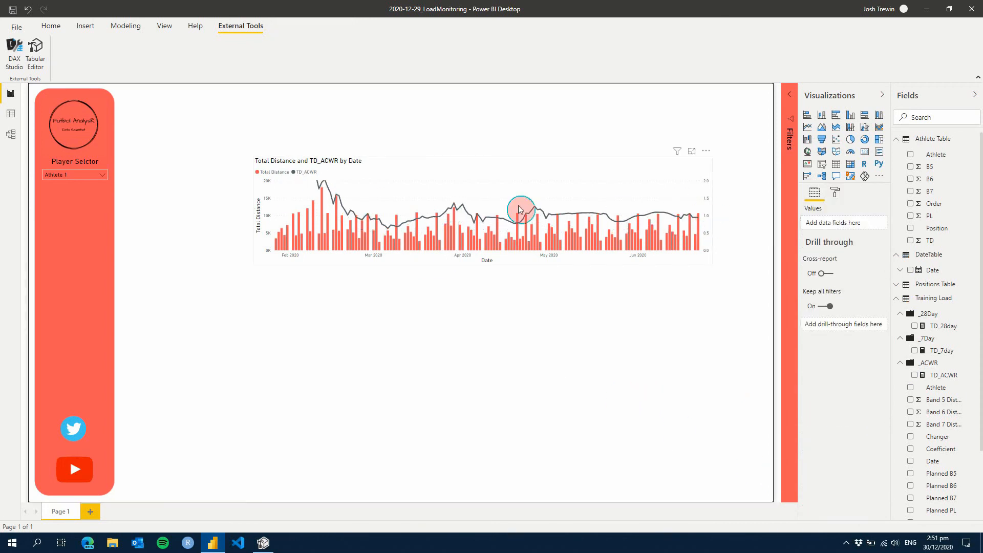
{"action": "left_click", "coordinate": [433, 165]}
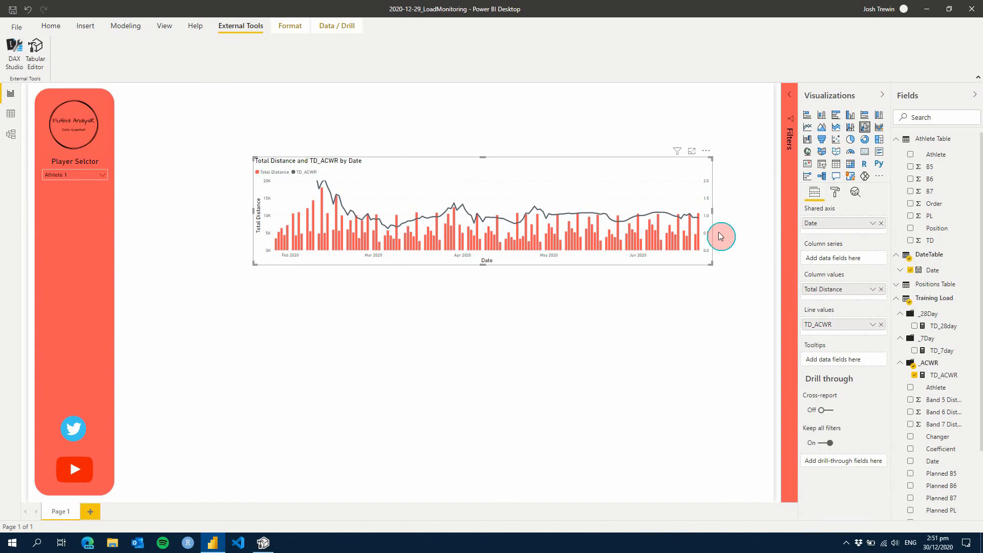
{"action": "mouse_move", "coordinate": [499, 160]}
{"action": "left_mouse_down"}
{"action": "mouse_move", "coordinate": [536, 184]}
{"action": "mouse_move", "coordinate": [508, 177]}
{"action": "left_mouse_up"}
Switch to Tabular Editor, duplicate the TD_7day measure and name the copy PL_7day
{"action": "left_click", "coordinate": [263, 543]}
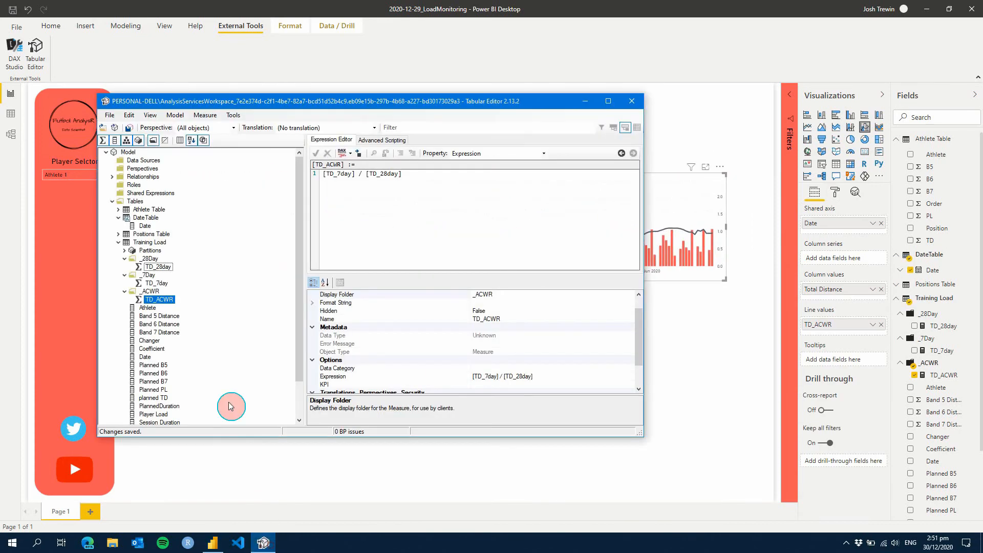
{"action": "left_click", "coordinate": [152, 285]}
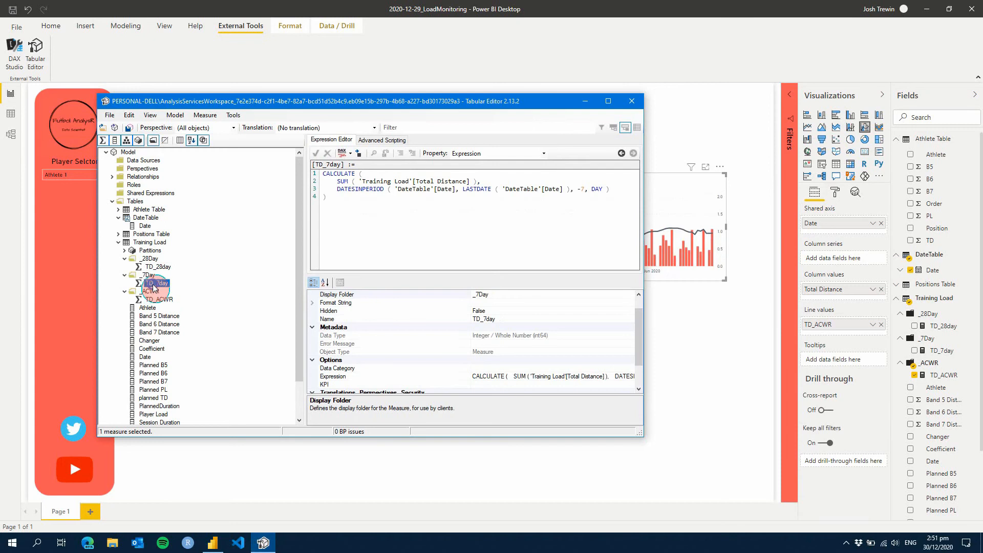
{"action": "right_click", "coordinate": [152, 285]}
{"action": "left_click", "coordinate": [195, 341]}
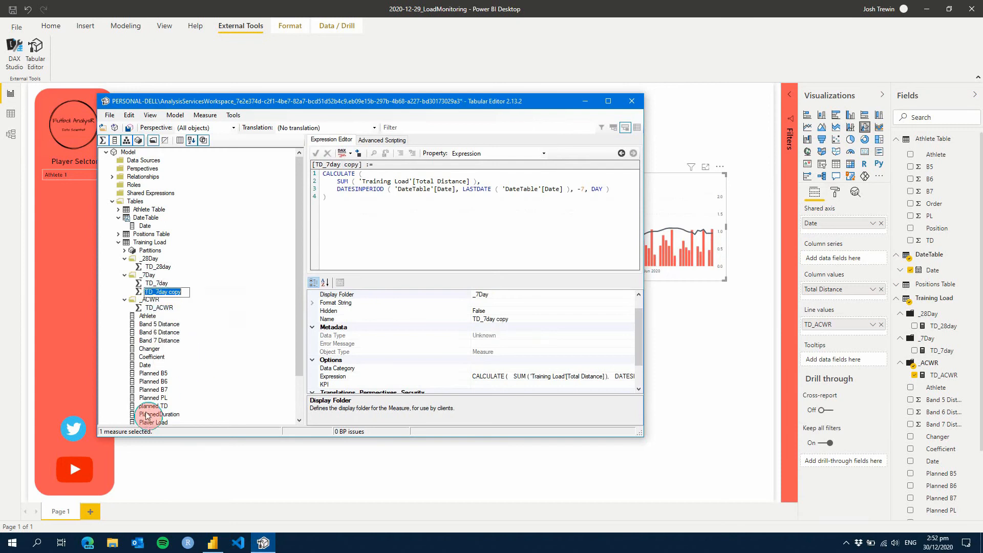
{"action": "double_click", "coordinate": [175, 292]}
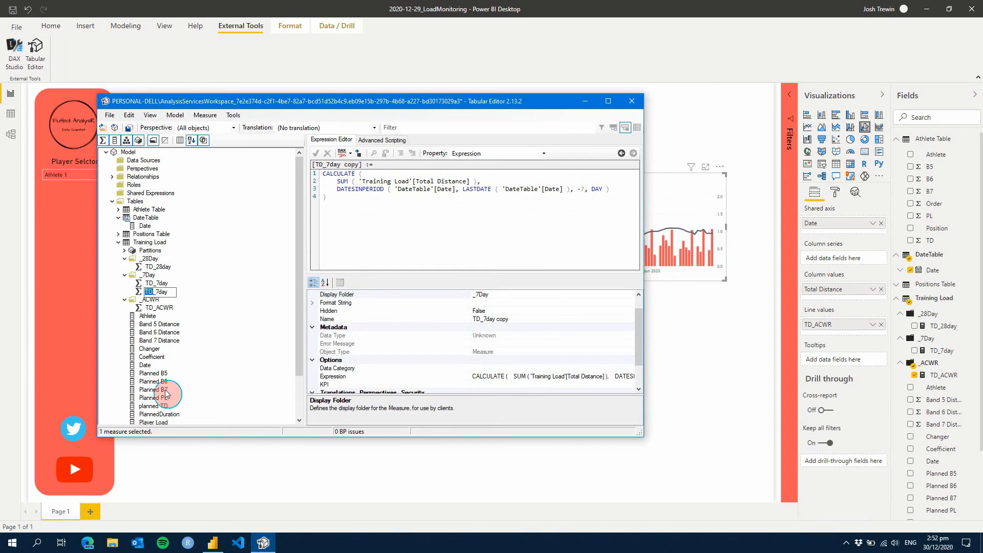
{"action": "key", "text": "Return"}
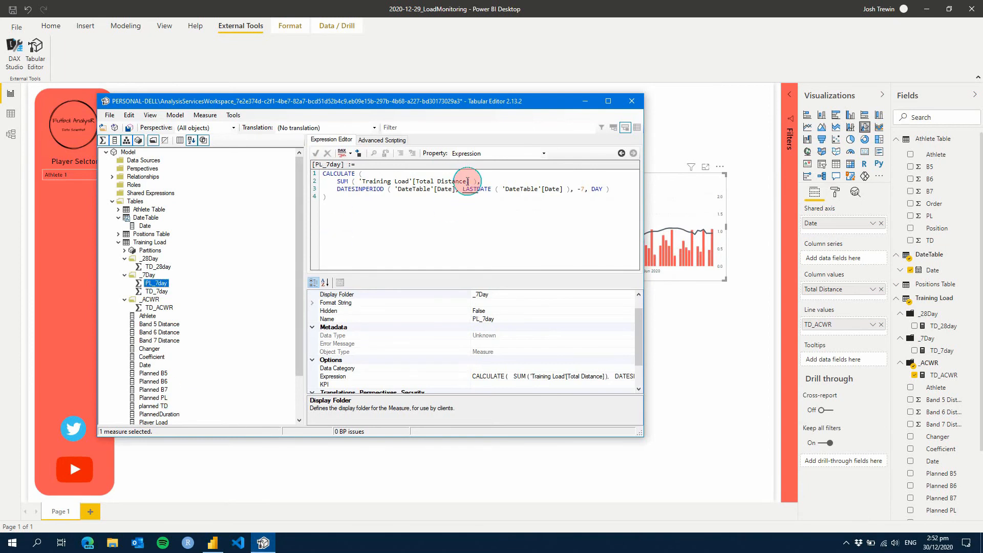
Replace Total Distance with Player Load in the SUM of the PL_7day expression
{"action": "left_click_drag", "start_coordinate": [466, 182], "coordinate": [416, 181]}
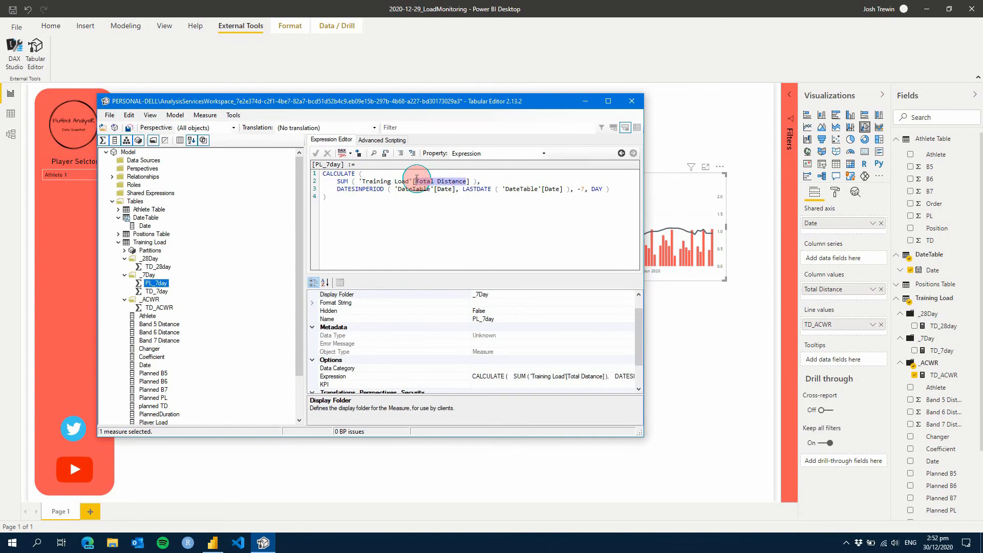
{"action": "type", "text": "Player Load"}
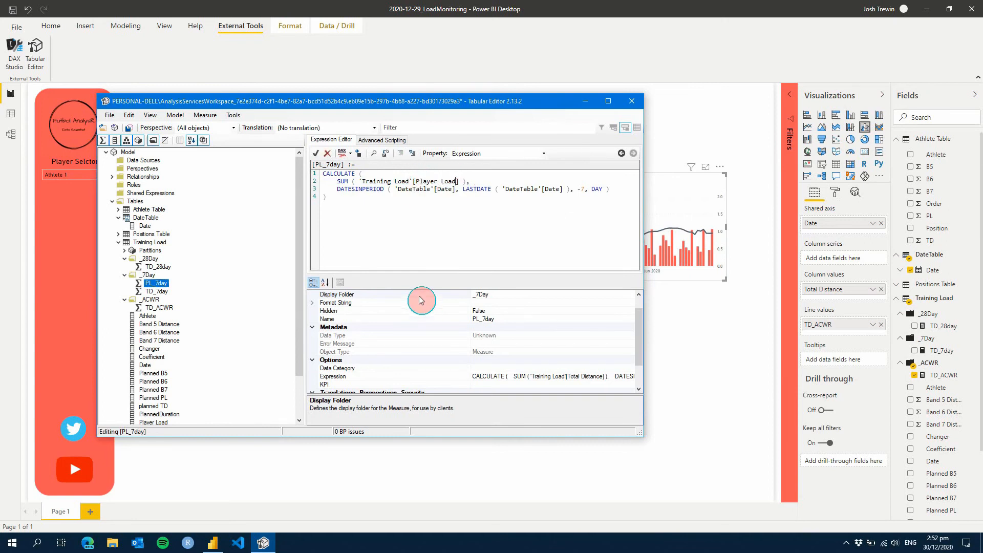
Duplicate the TD_7day measure again and name the copy B5_7day
{"action": "left_click", "coordinate": [159, 293]}
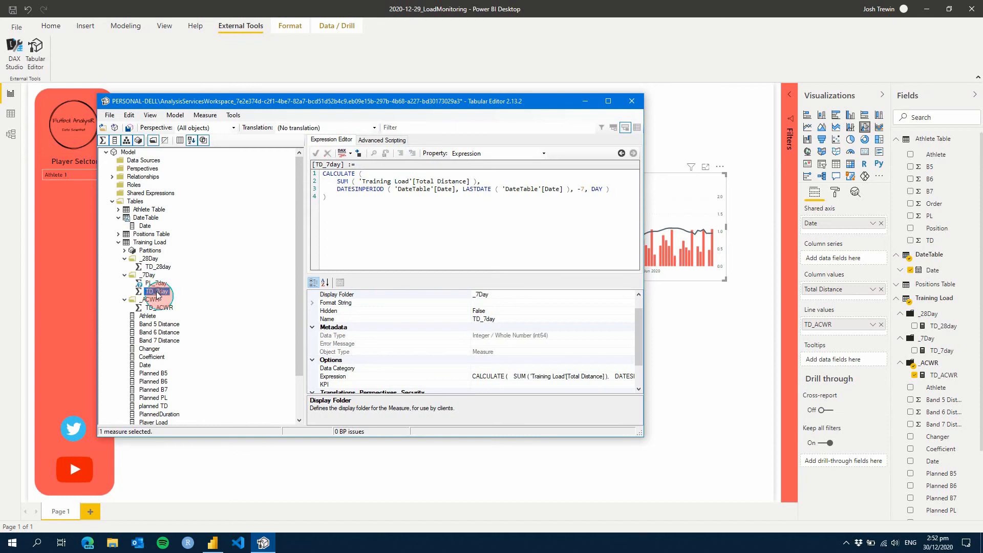
{"action": "right_click", "coordinate": [158, 292]}
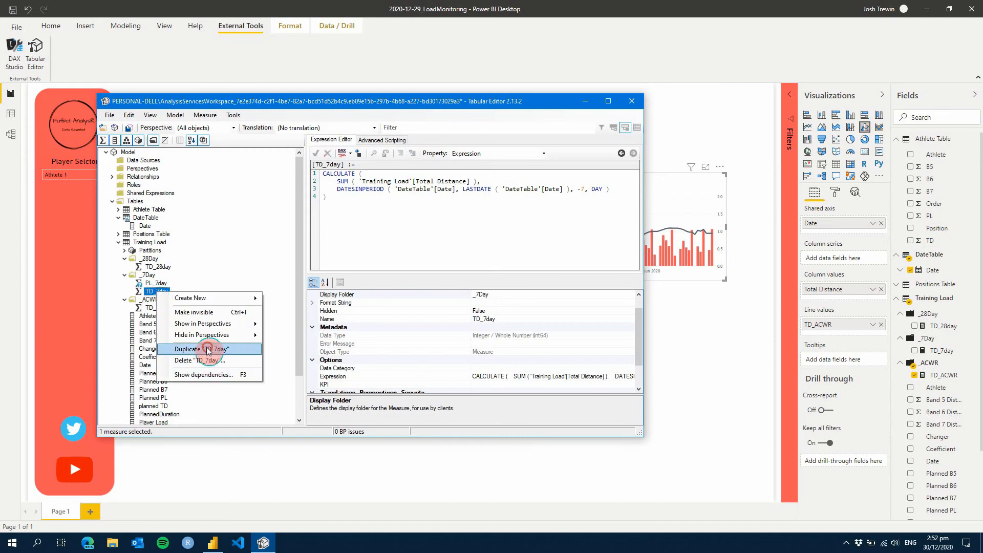
{"action": "left_click", "coordinate": [205, 349]}
{"action": "double_click", "coordinate": [177, 300]}
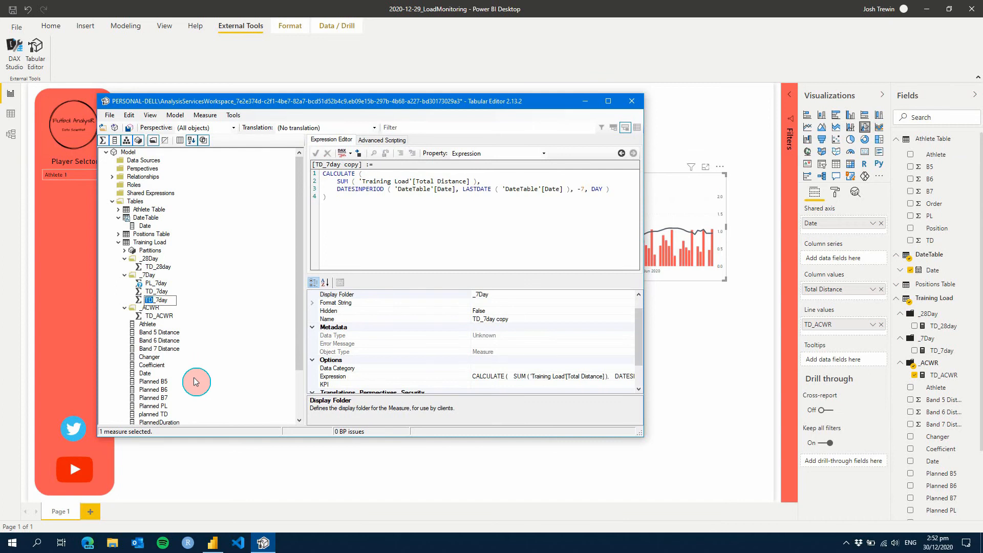
{"action": "type", "text": "B5_7day"}
{"action": "key", "text": "Return"}
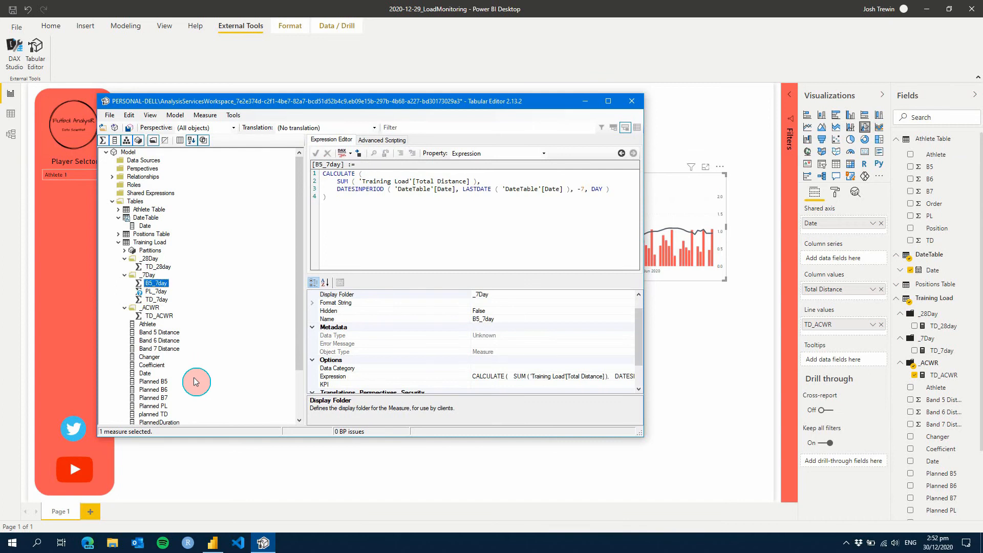
Replace Total Distance with Band 5 Distance in the SUM of the B5_7day expression
{"action": "scroll", "coordinate": [221, 306], "scroll_direction": "down", "scroll_amount": 1}
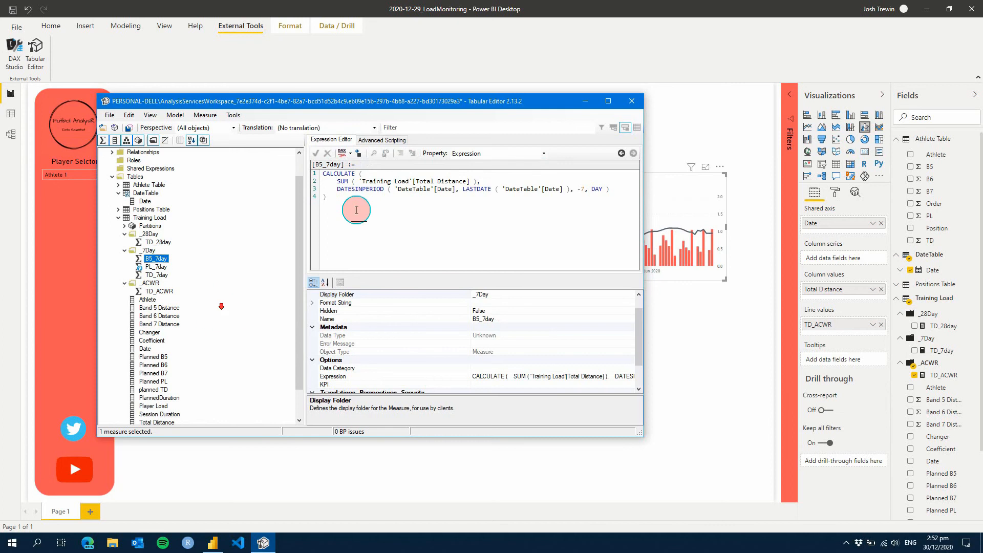
{"action": "left_click", "coordinate": [434, 181]}
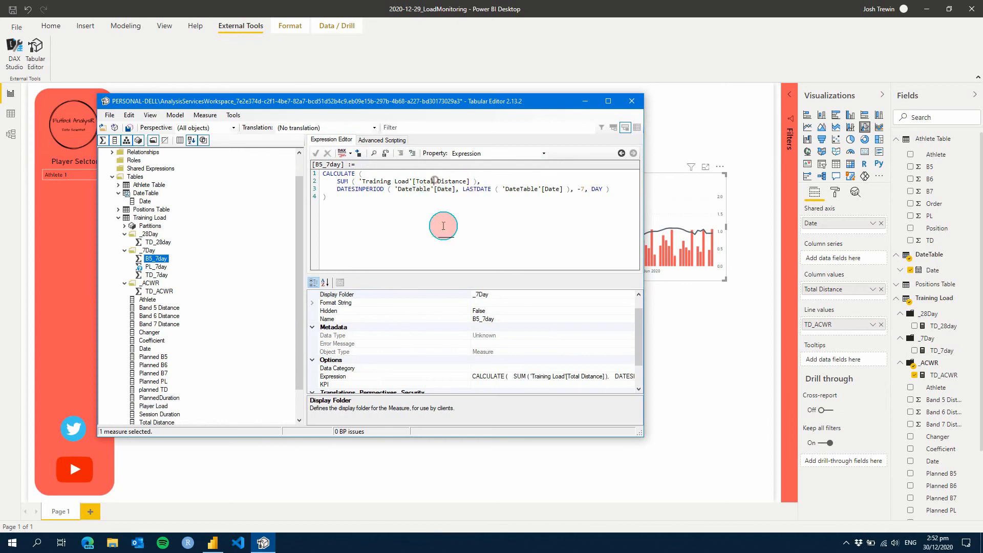
{"action": "type", "text": "Band 5"}
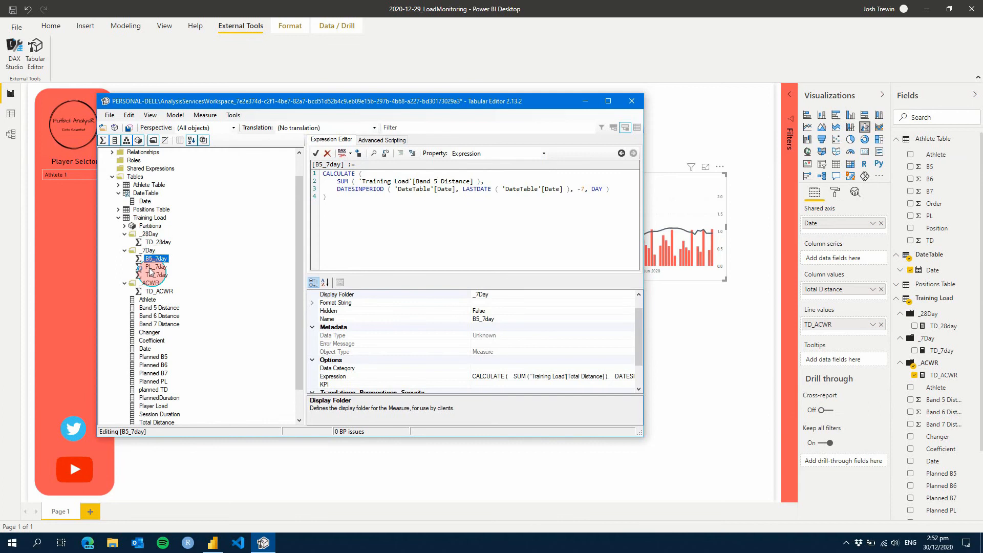
Duplicate the B5_7day measure and name the copy B7_7day
{"action": "right_click", "coordinate": [162, 258]}
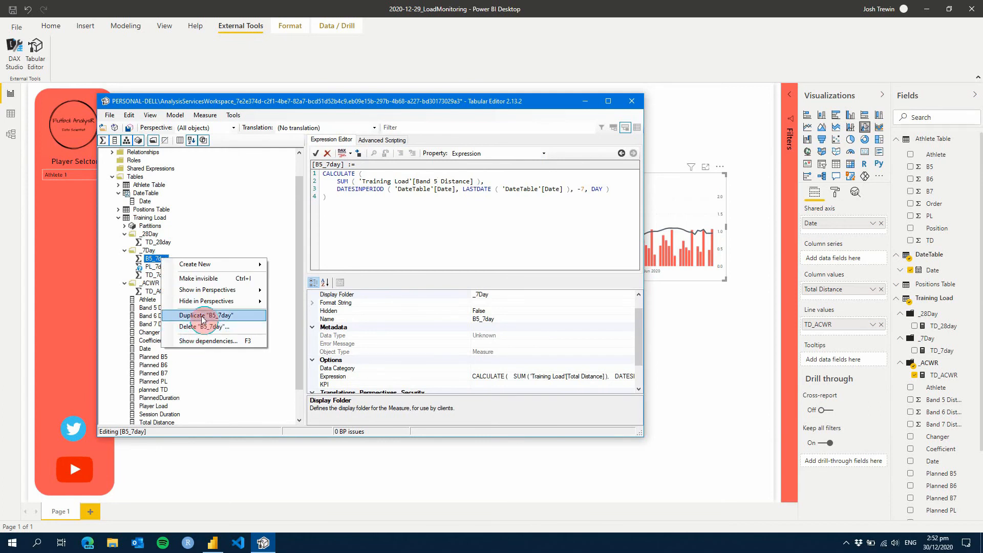
{"action": "left_click", "coordinate": [184, 315]}
{"action": "double_click", "coordinate": [176, 267]}
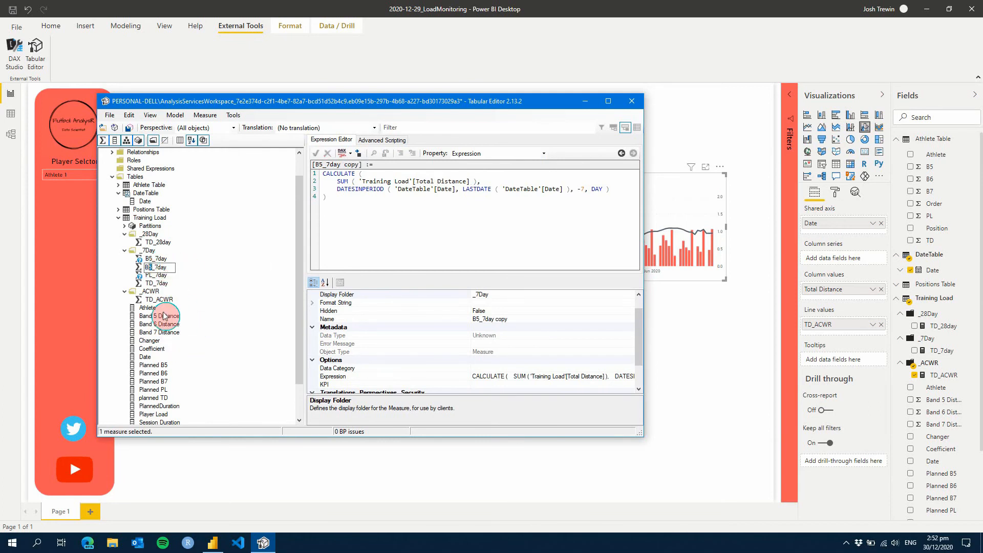
{"action": "type", "text": "7"}
{"action": "key", "text": "Return"}
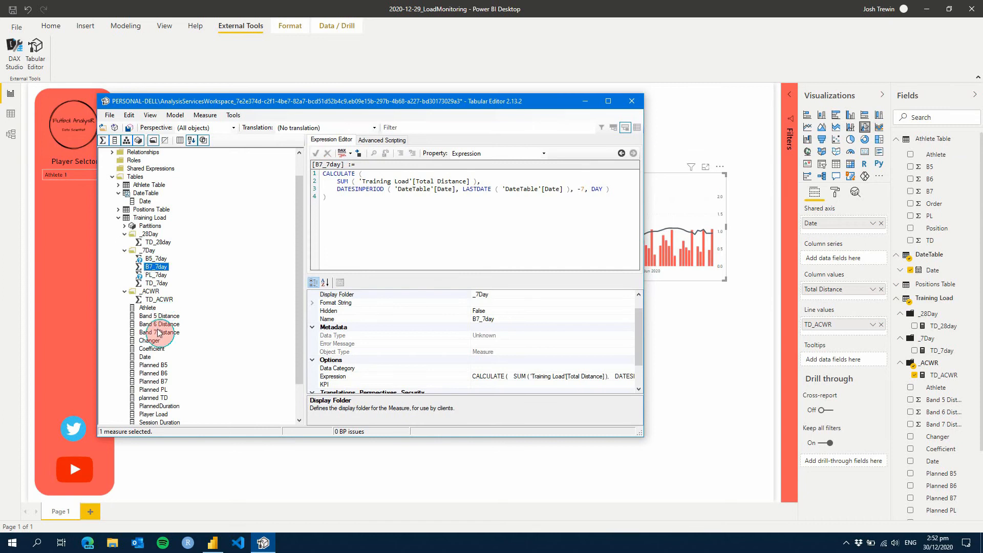
Replace Total Distance with Band 7 Distance in the B7_7day expression, save the model and check the other 7-day measures
{"action": "left_click", "coordinate": [440, 186]}
{"action": "double_click", "coordinate": [419, 181]}
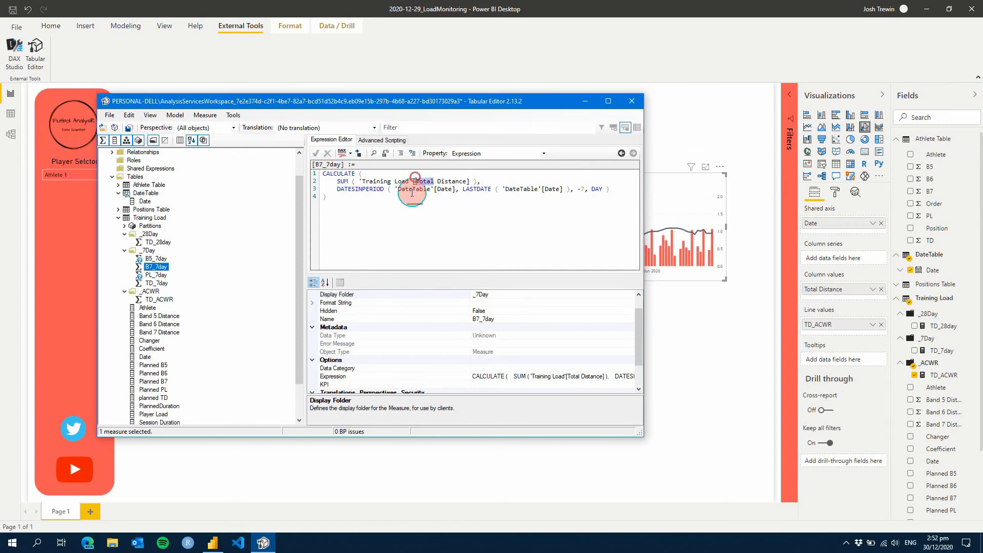
{"action": "type", "text": "Band 7"}
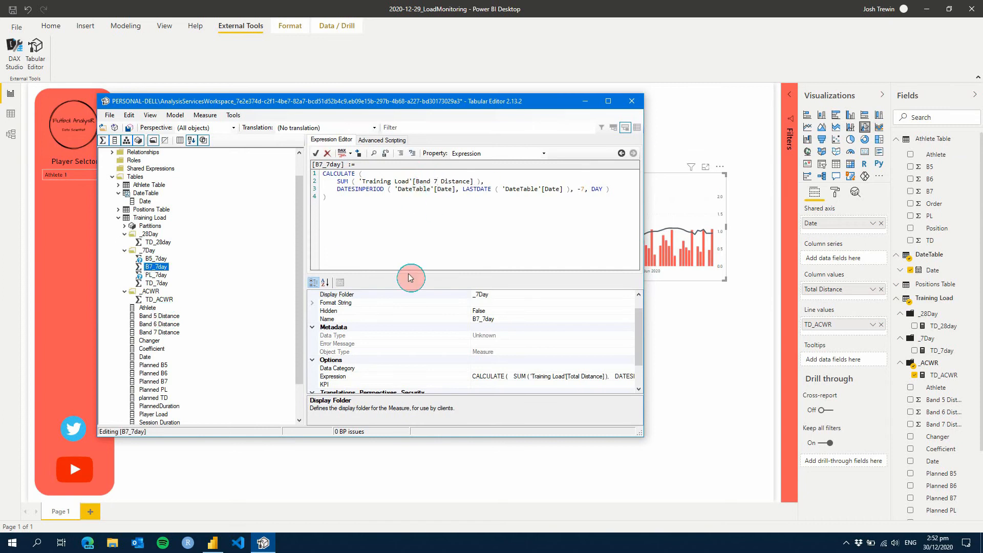
{"action": "key", "text": "ctrl+s"}
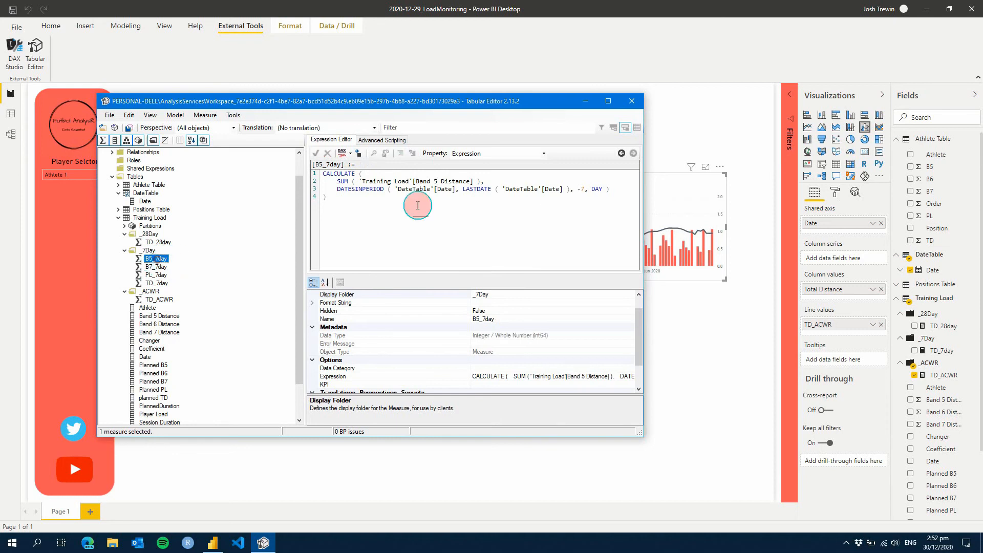
{"action": "left_click", "coordinate": [157, 275]}
{"action": "left_click", "coordinate": [157, 283]}
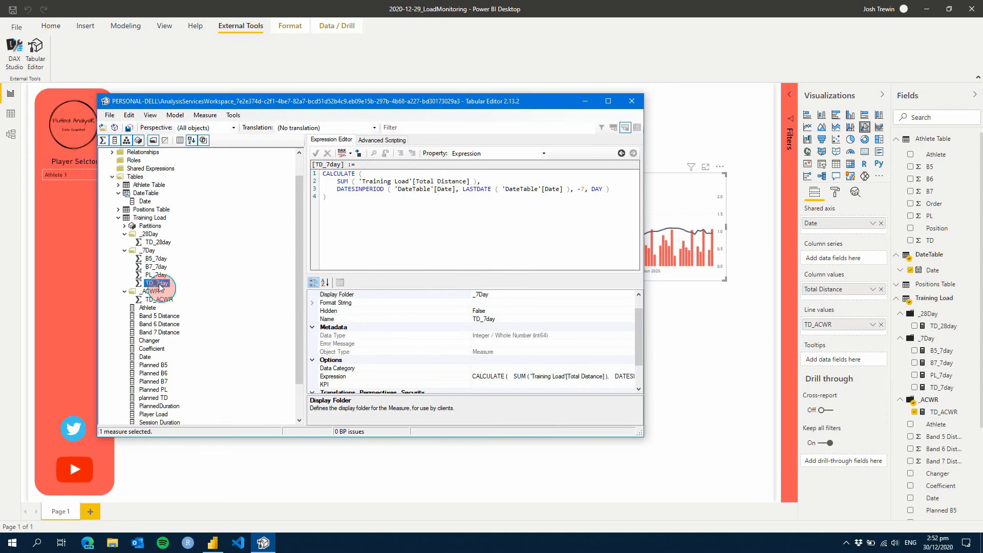
{"action": "left_click", "coordinate": [156, 258]}
Duplicate the TD_28day measure in the _28Day folder and name the copy PL_28day
{"action": "left_click", "coordinate": [159, 242]}
{"action": "right_click", "coordinate": [159, 245]}
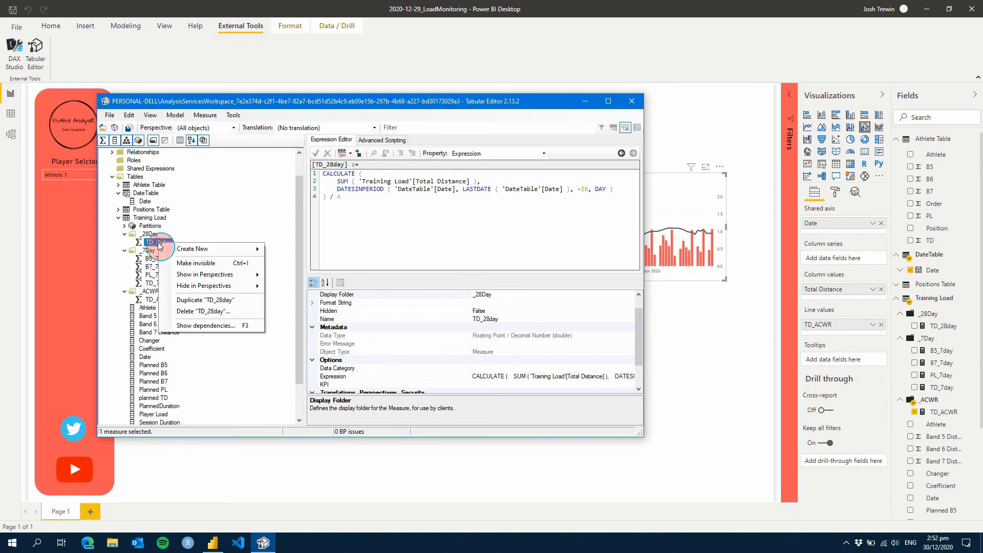
{"action": "left_click", "coordinate": [210, 303]}
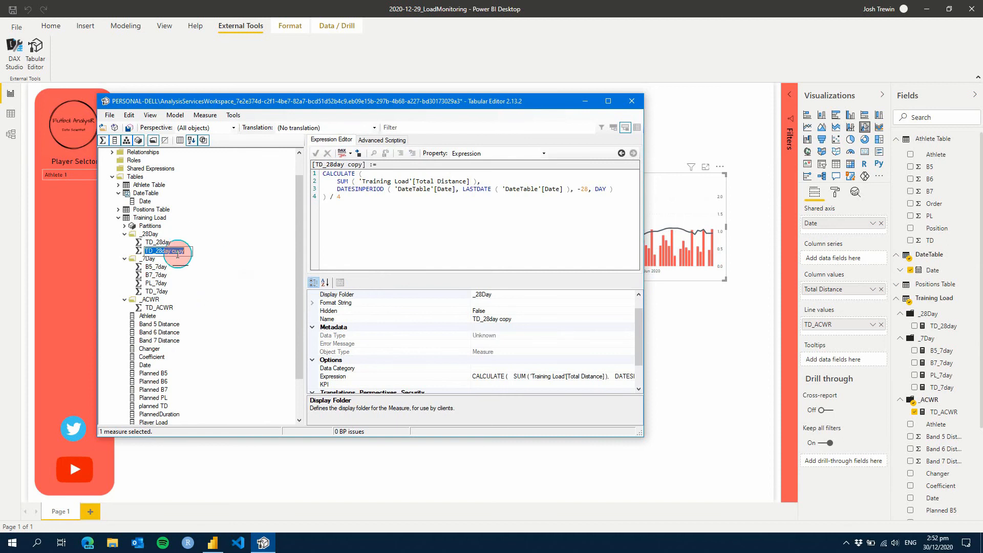
{"action": "left_click_drag", "start_coordinate": [187, 251], "coordinate": [172, 251]}
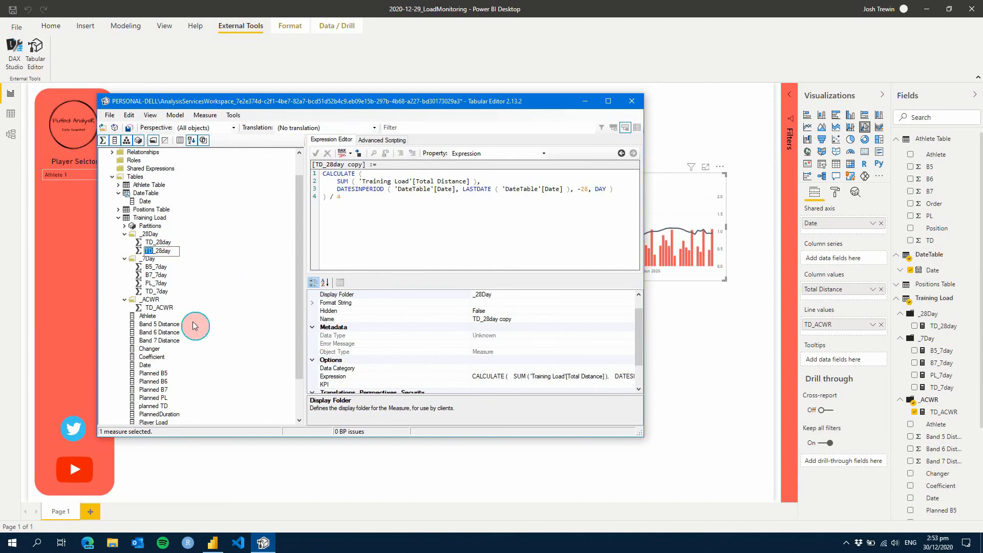
{"action": "left_click", "coordinate": [225, 264]}
Replace Total Distance with Player Load in the SUM of the PL_28day expression and save the model
{"action": "left_click", "coordinate": [466, 181]}
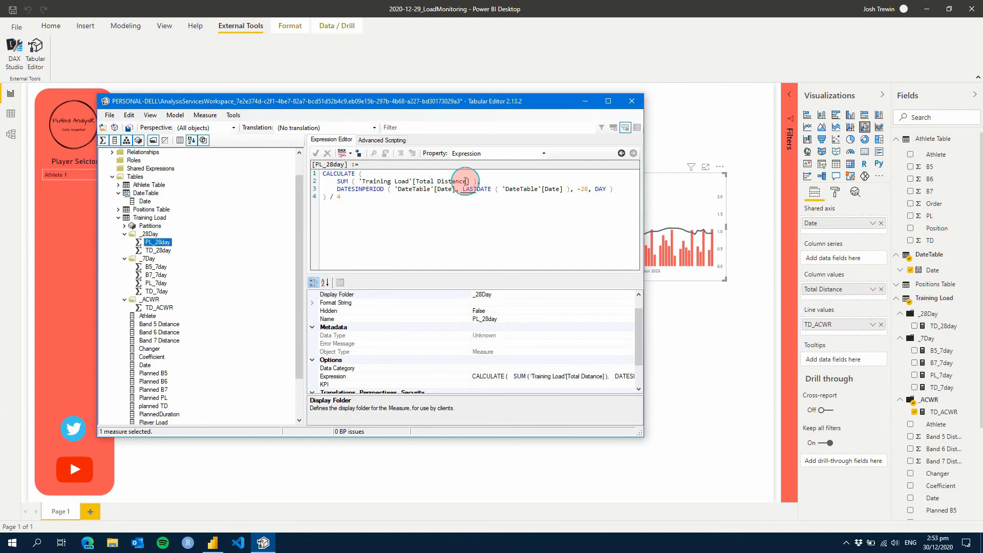
{"action": "left_click_drag", "start_coordinate": [466, 180], "coordinate": [420, 180]}
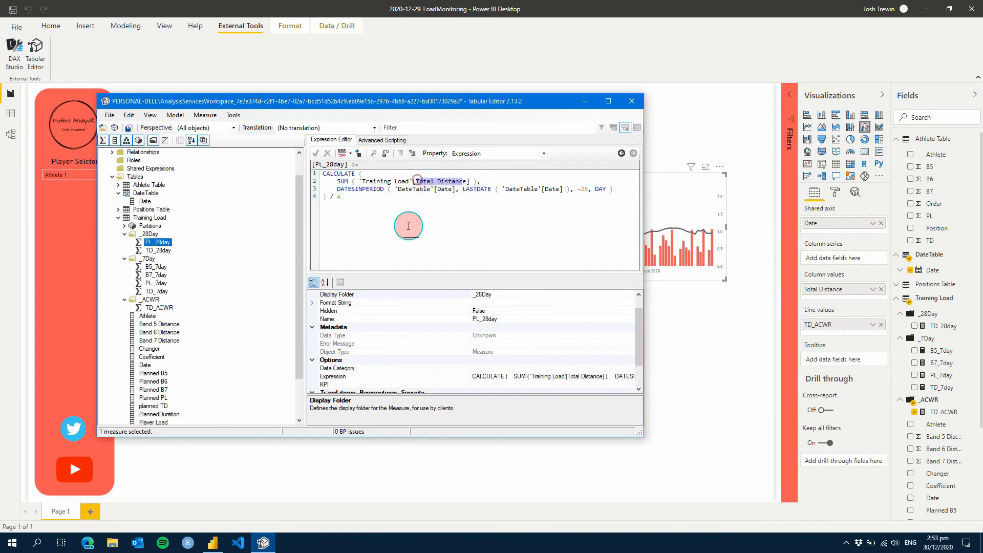
{"action": "key", "text": "BackSpace"}
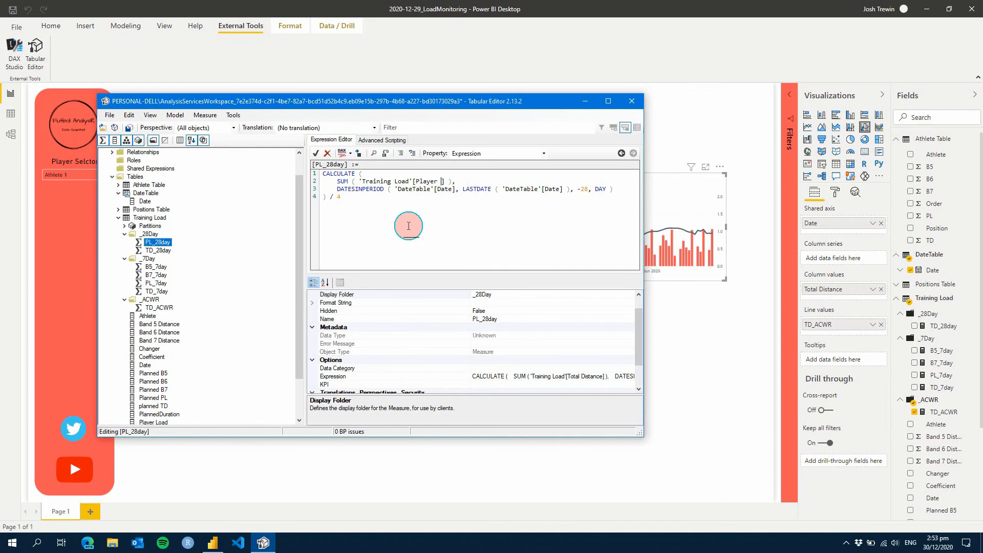
{"action": "type", "text": "Player Load"}
{"action": "key", "text": "Return"}
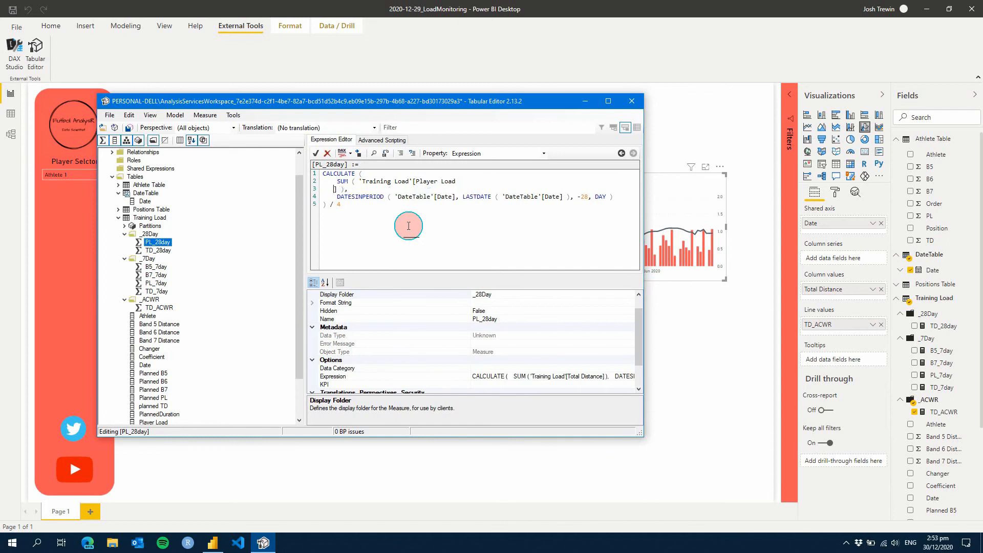
{"action": "key", "text": "BackSpace"}
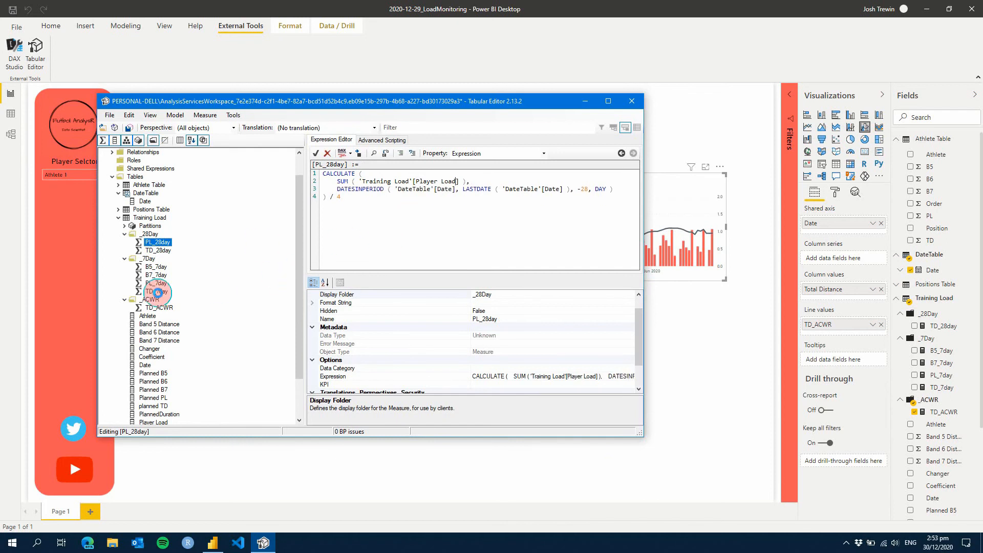
{"action": "key", "text": "ctrl+s"}
Duplicate the PL_28day measure and name the copy B5_28day
{"action": "right_click", "coordinate": [160, 245]}
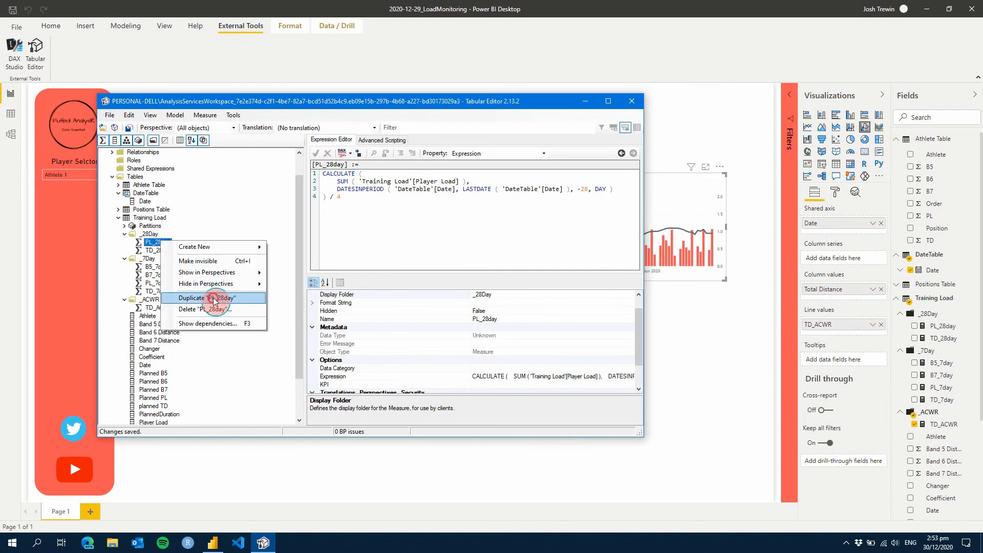
{"action": "left_click", "coordinate": [214, 298]}
{"action": "double_click", "coordinate": [175, 251]}
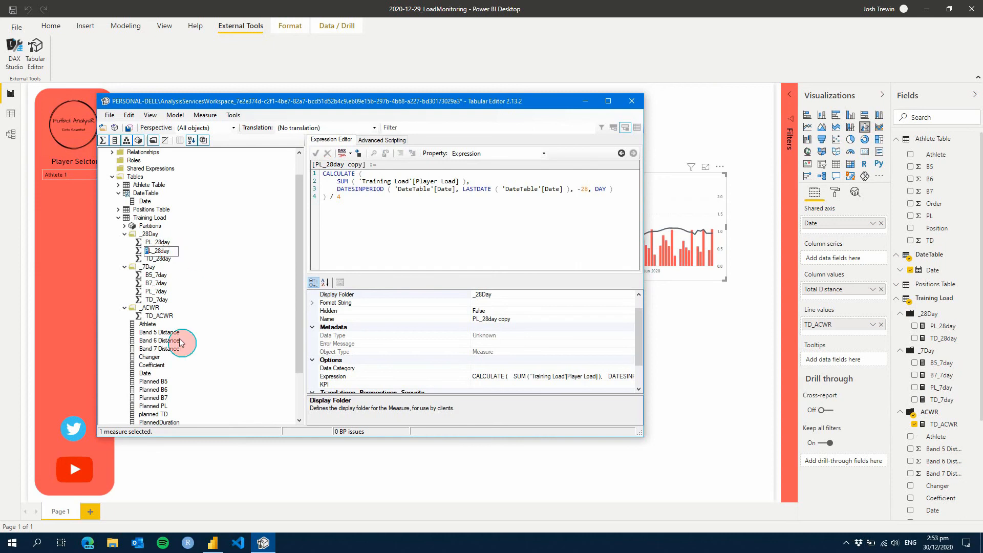
{"action": "key", "text": "Return"}
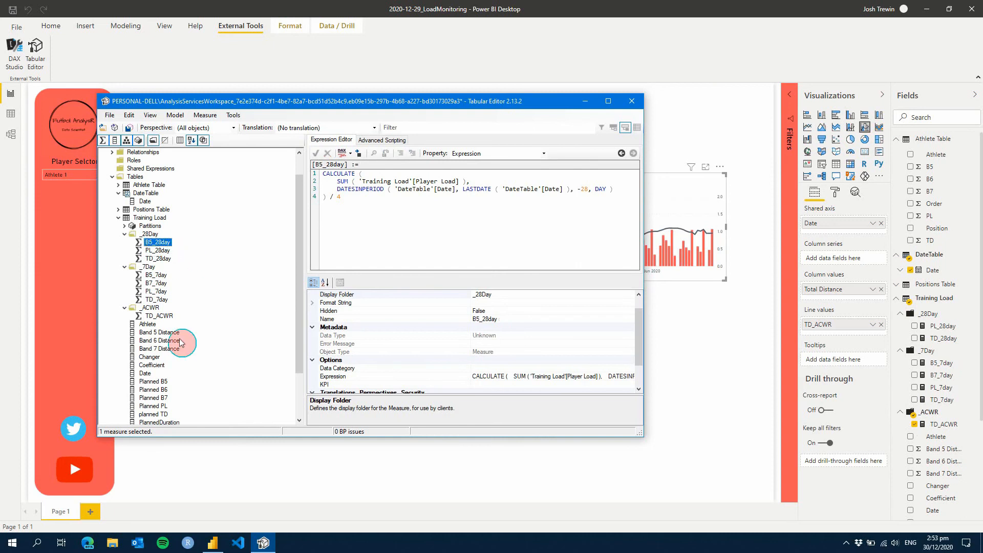
Duplicate B5_28day as B7_28day, replace Player Load with Band 7 Distance in the copy's expression and save the model
{"action": "right_click", "coordinate": [159, 243]}
{"action": "left_click", "coordinate": [201, 301]}
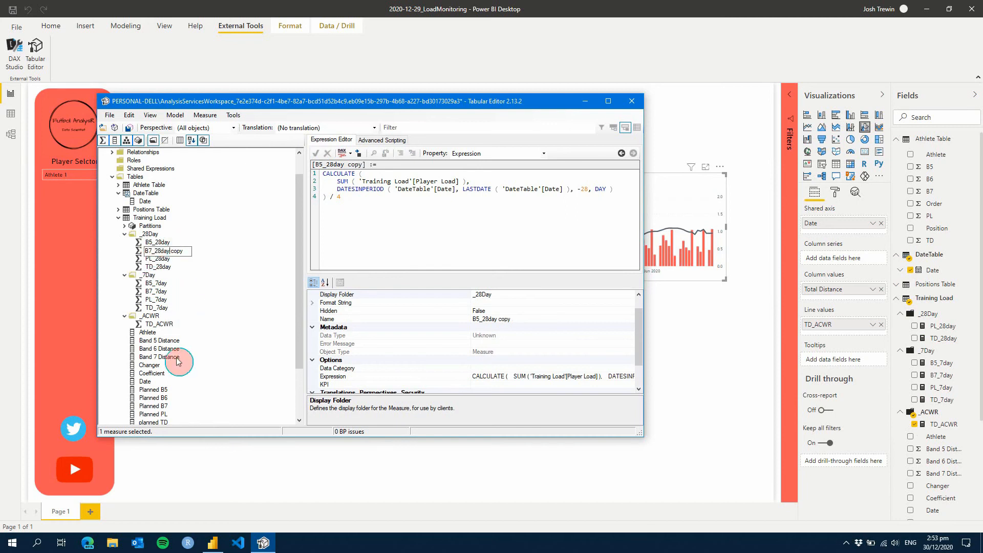
{"action": "key", "text": "Return"}
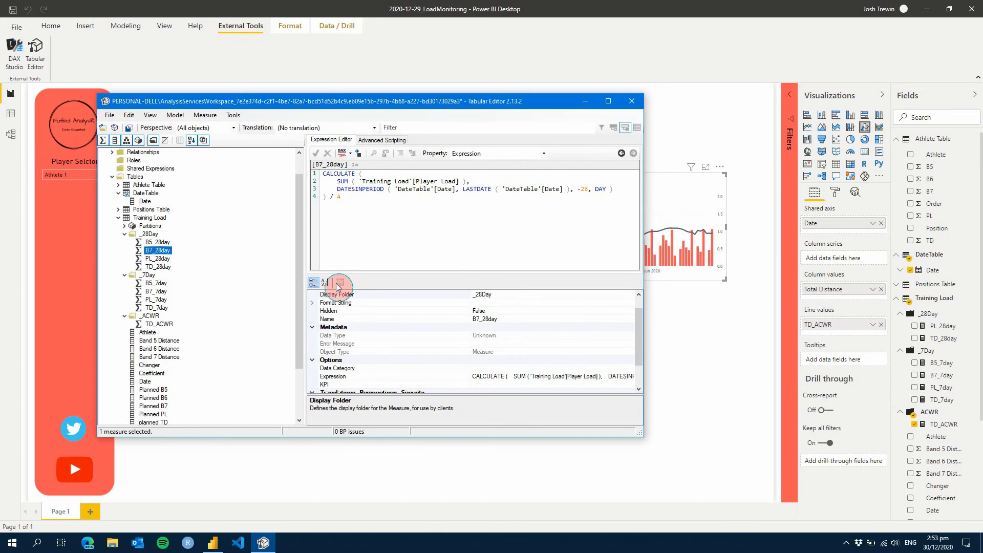
{"action": "mouse_move", "coordinate": [455, 180]}
{"action": "left_mouse_down"}
{"action": "mouse_move", "coordinate": [426, 174]}
{"action": "mouse_move", "coordinate": [456, 181]}
{"action": "left_mouse_up"}
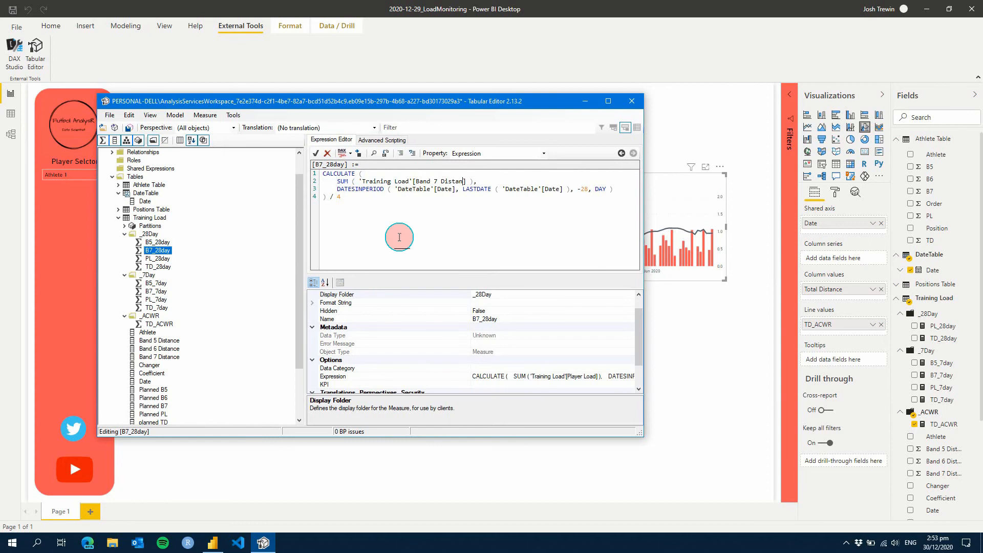
{"action": "key", "text": "ctrl+s"}
Replace Player Load with Band 5 Distance in the B5_28day expression, save the model and check the other 28-day measures
{"action": "left_click", "coordinate": [156, 242]}
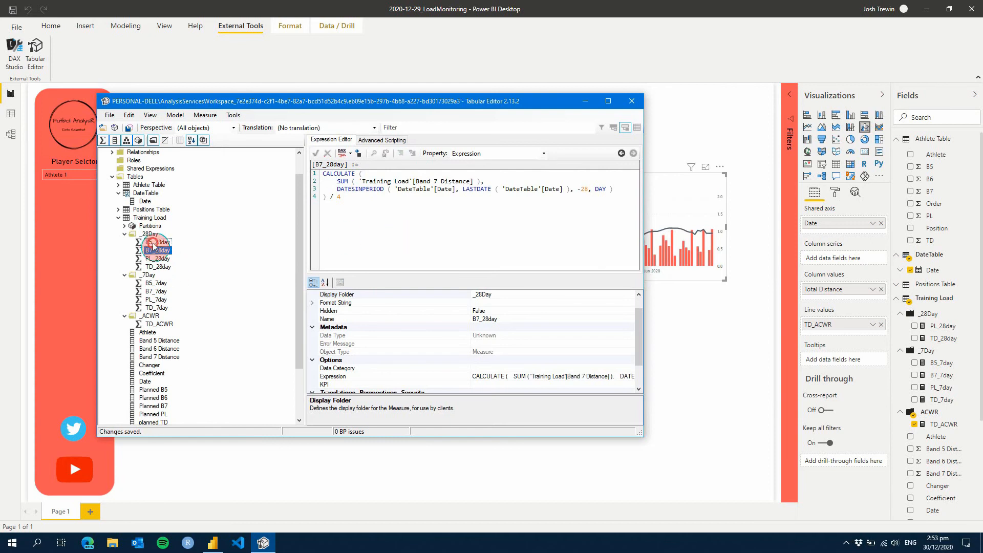
{"action": "left_click_drag", "start_coordinate": [456, 181], "coordinate": [416, 181]}
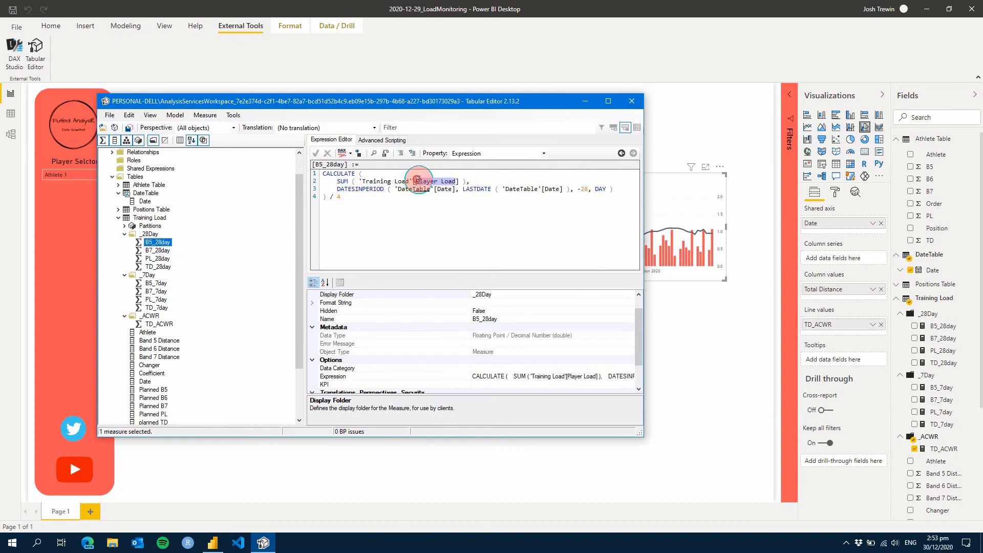
{"action": "type", "text": "Band 5 Distanc"}
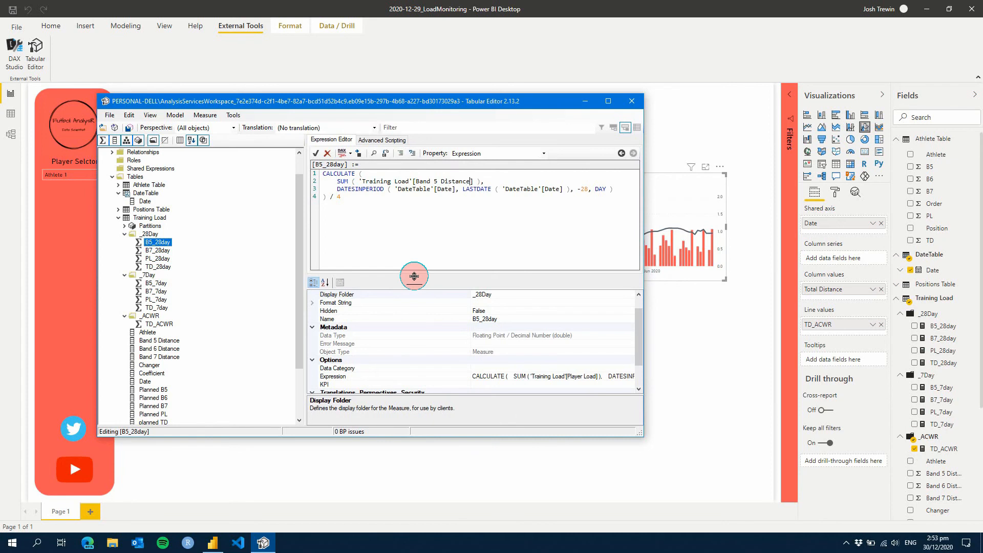
{"action": "key", "text": "ctrl+s"}
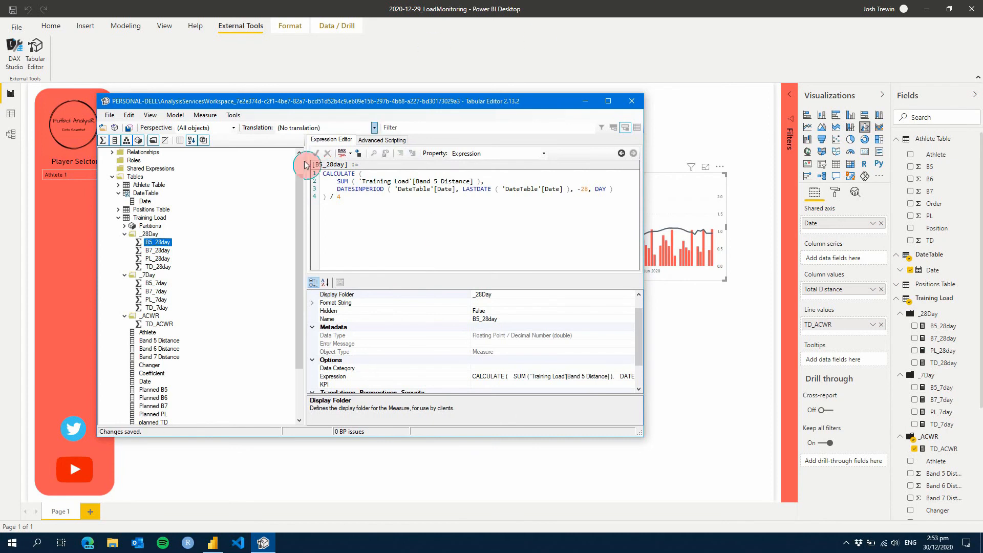
{"action": "left_click", "coordinate": [162, 250]}
{"action": "left_click", "coordinate": [161, 258]}
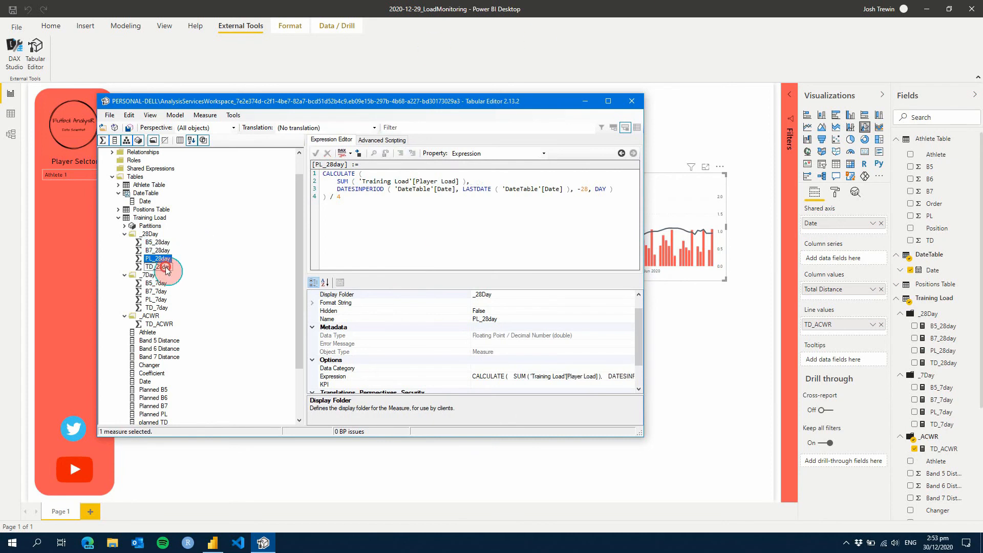
{"action": "left_click", "coordinate": [159, 267]}
Collapse the _28Day and _7Day folders, then duplicate the TD_ACWR measure and name the copy PL_ACWR
{"action": "left_click", "coordinate": [125, 234]}
{"action": "left_click", "coordinate": [124, 242]}
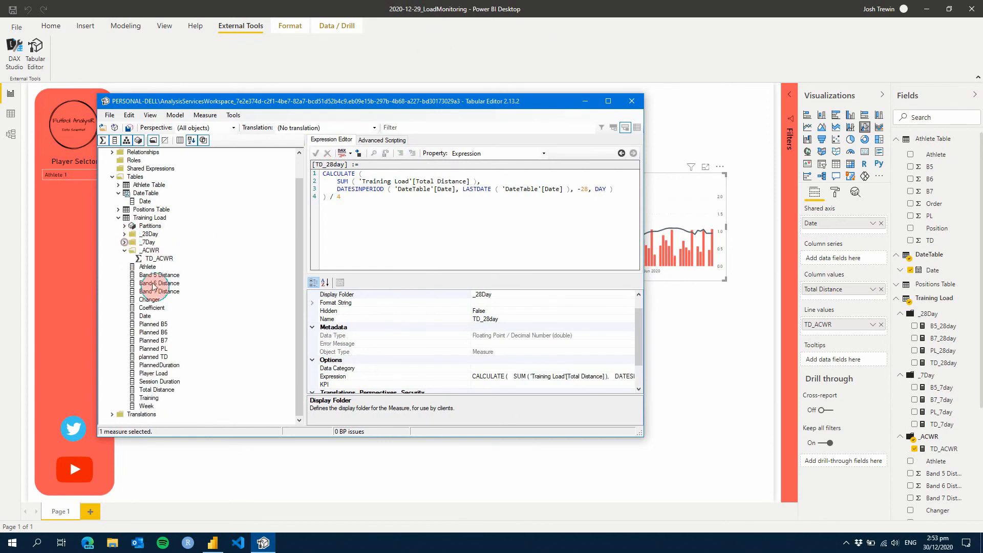
{"action": "right_click", "coordinate": [160, 258]}
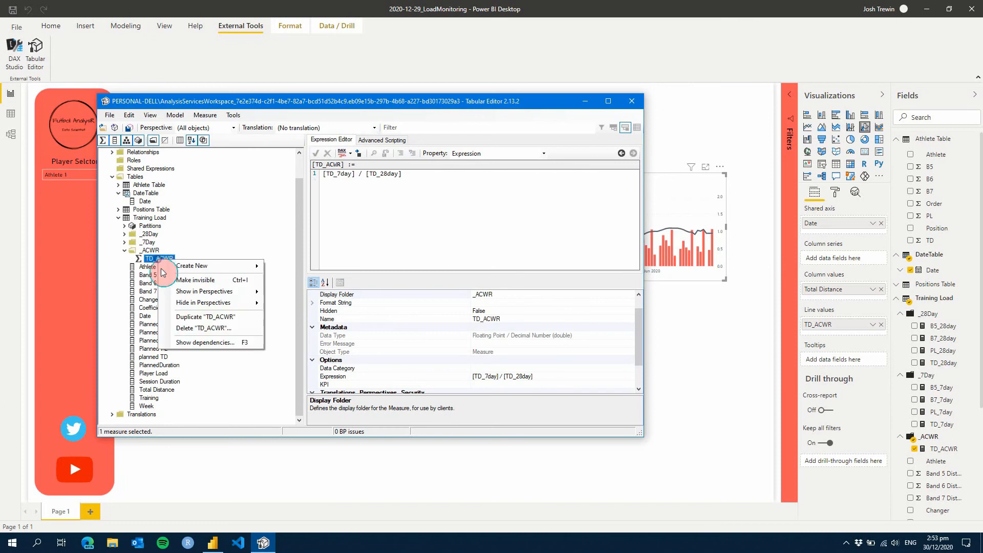
{"action": "left_click", "coordinate": [205, 316]}
{"action": "left_click", "coordinate": [190, 268]}
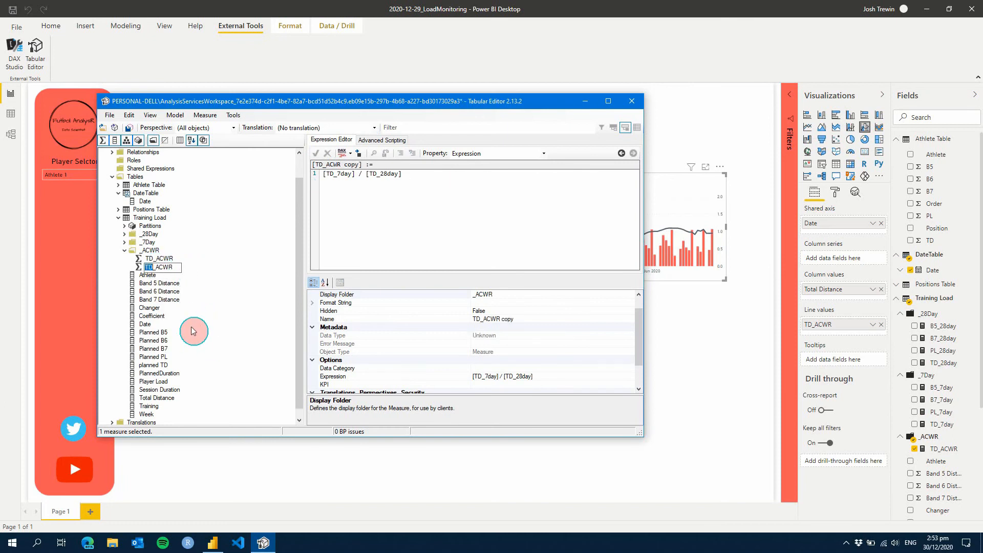
{"action": "left_click", "coordinate": [193, 331]}
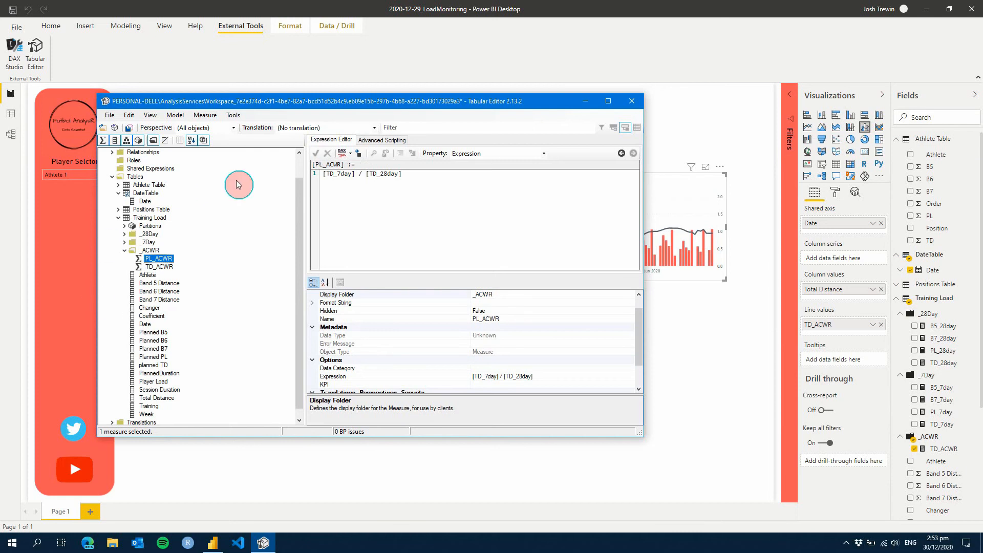
Change the PL_ACWR expression to [PL_7day] / [PL_28day] and save the model
{"action": "left_click", "coordinate": [314, 283]}
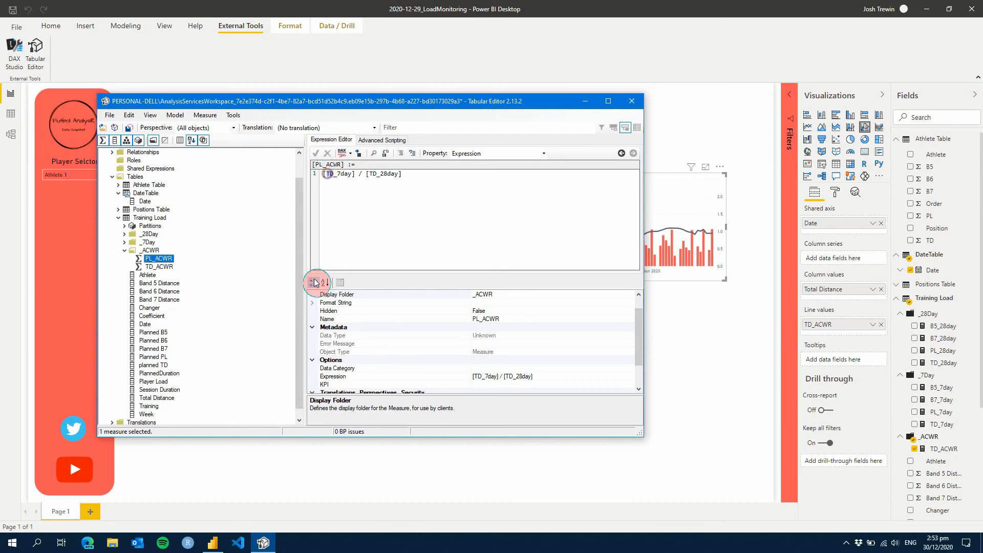
{"action": "type", "text": "PL"}
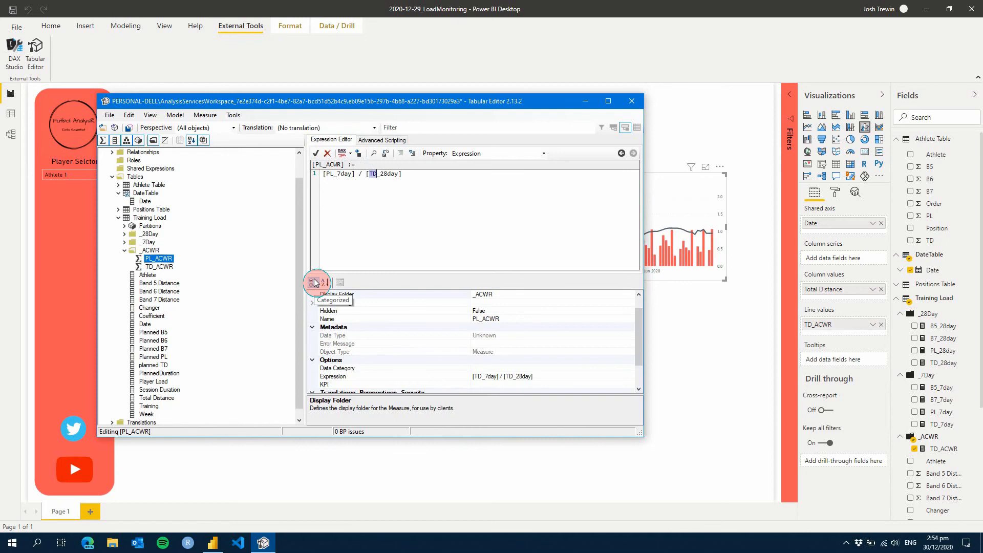
{"action": "key", "text": "ctrl+s"}
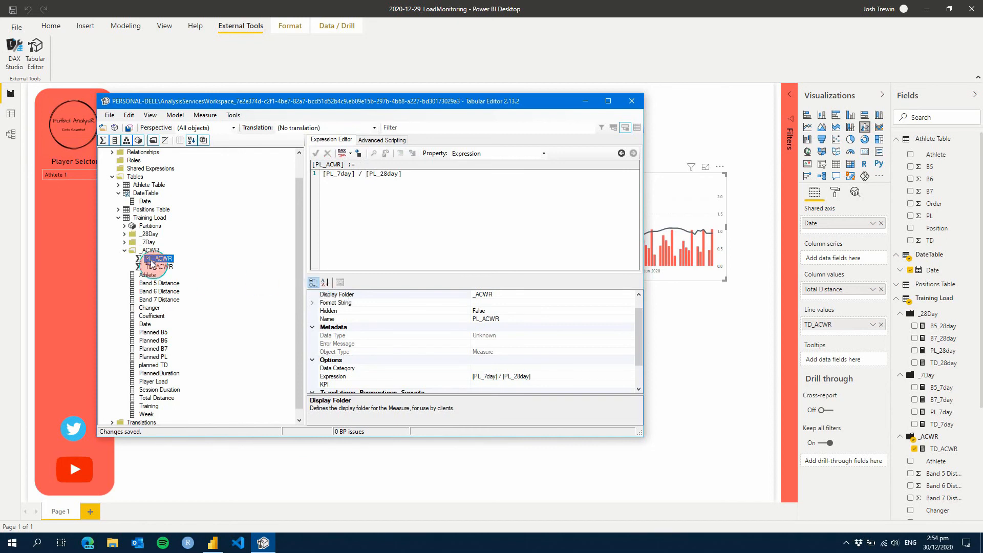
Duplicate the PL_ACWR measure and name the copy B5_ACWR
{"action": "right_click", "coordinate": [152, 260]}
{"action": "left_click", "coordinate": [187, 318]}
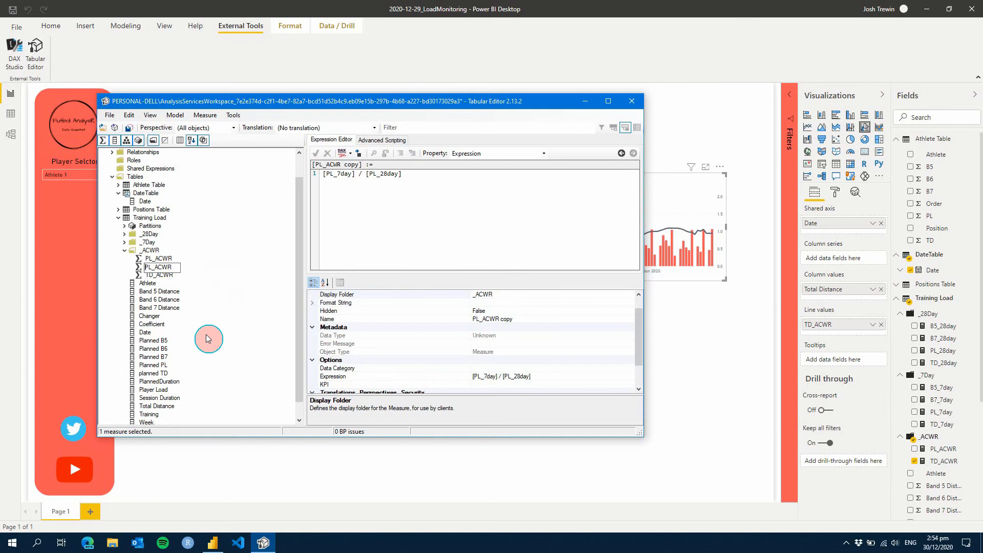
{"action": "type", "text": "B5"}
{"action": "key", "text": "Return"}
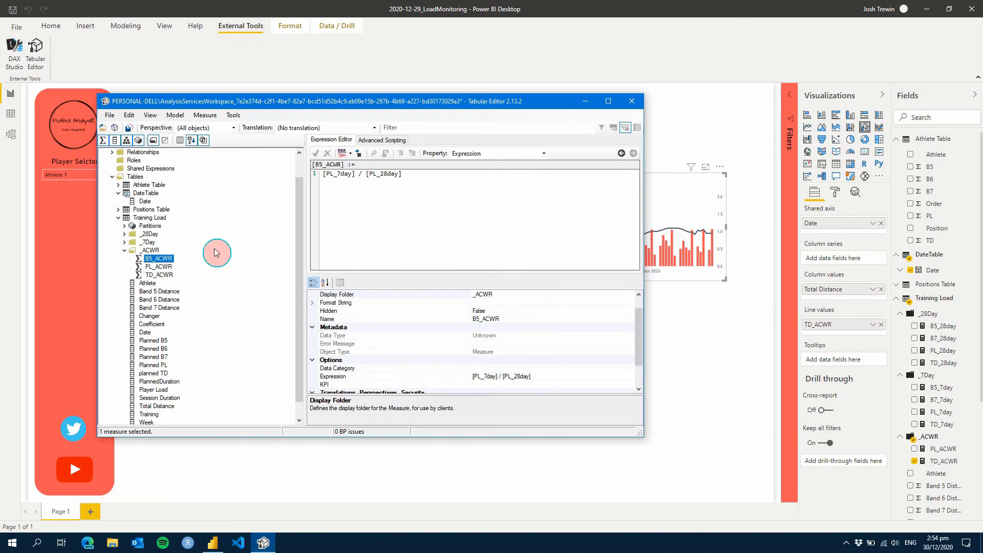
Duplicate the B5_ACWR measure and name the copy B6_ACWR
{"action": "right_click", "coordinate": [151, 260]}
{"action": "left_click", "coordinate": [181, 314]}
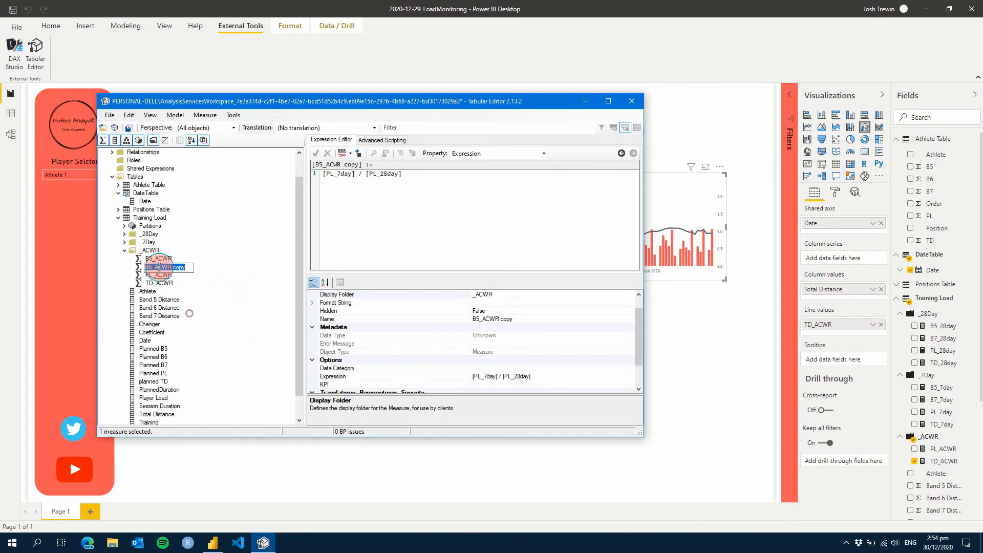
{"action": "left_click_drag", "start_coordinate": [187, 267], "coordinate": [175, 267]}
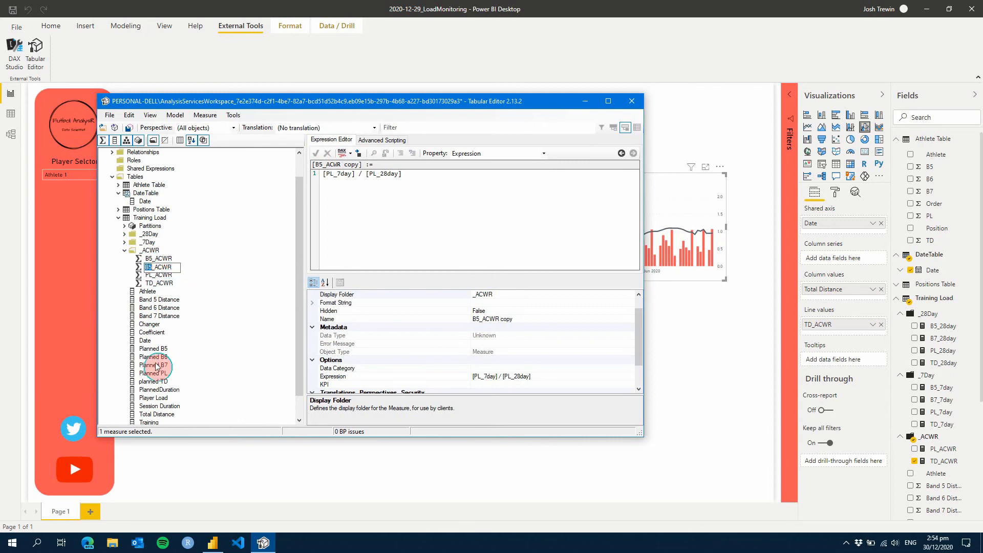
{"action": "key", "text": "Return"}
Set the B6_ACWR expression to [B7_7day] / [B7_28day] and rename the measure B7_ACWR
{"action": "left_click_drag", "start_coordinate": [335, 176], "coordinate": [301, 204]}
{"action": "type", "text": "B"}
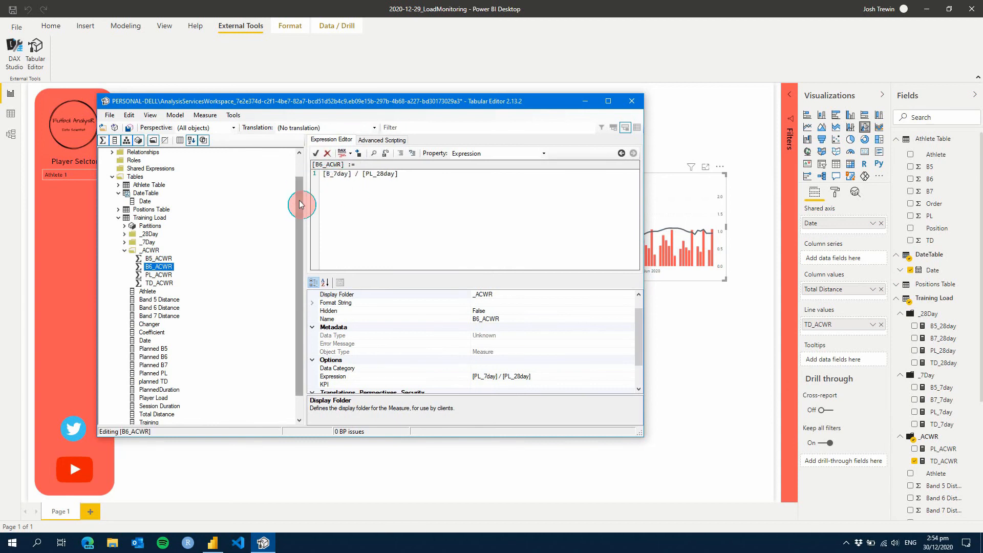
{"action": "type", "text": "7"}
{"action": "key", "text": "Return"}
{"action": "key", "text": "BackSpace"}
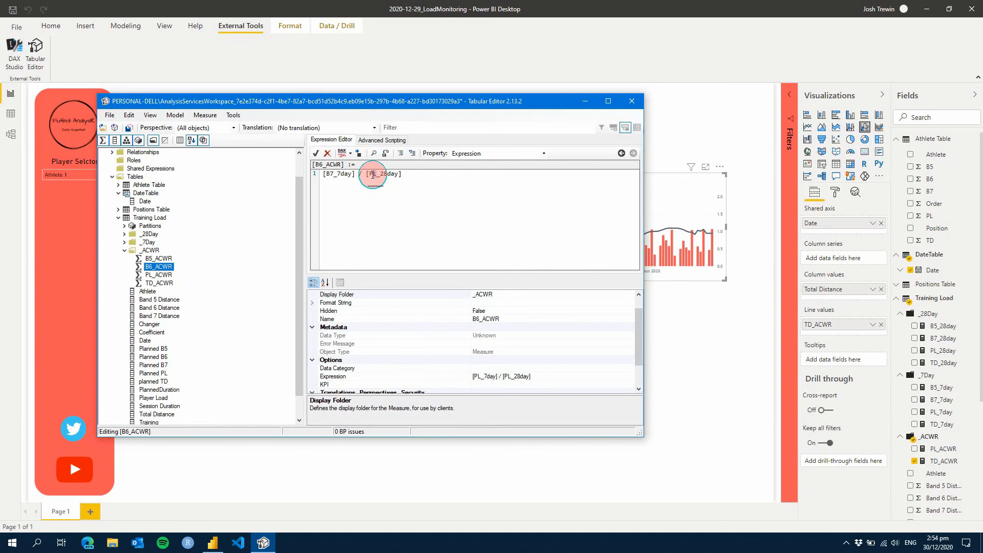
{"action": "left_click_drag", "start_coordinate": [371, 174], "coordinate": [378, 174]}
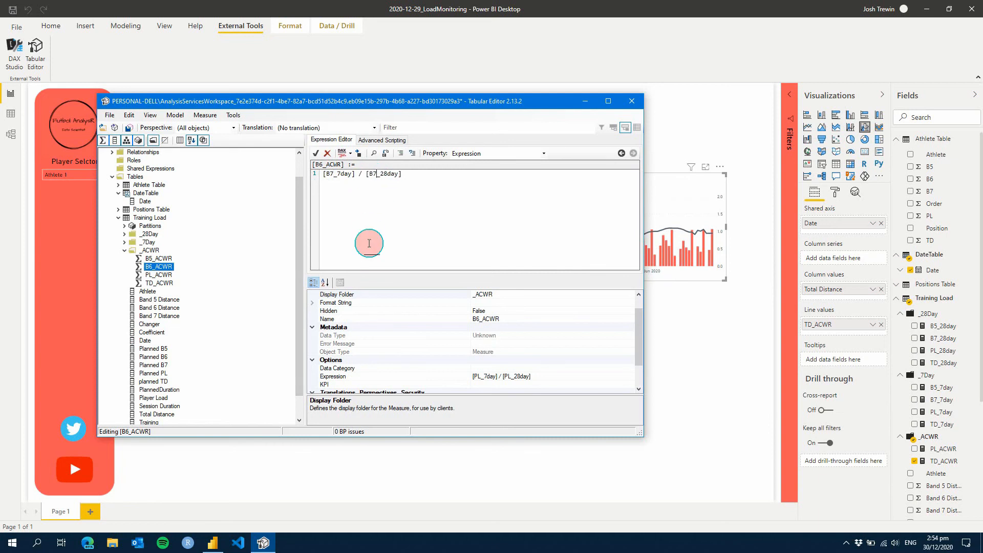
{"action": "left_click", "coordinate": [479, 318]}
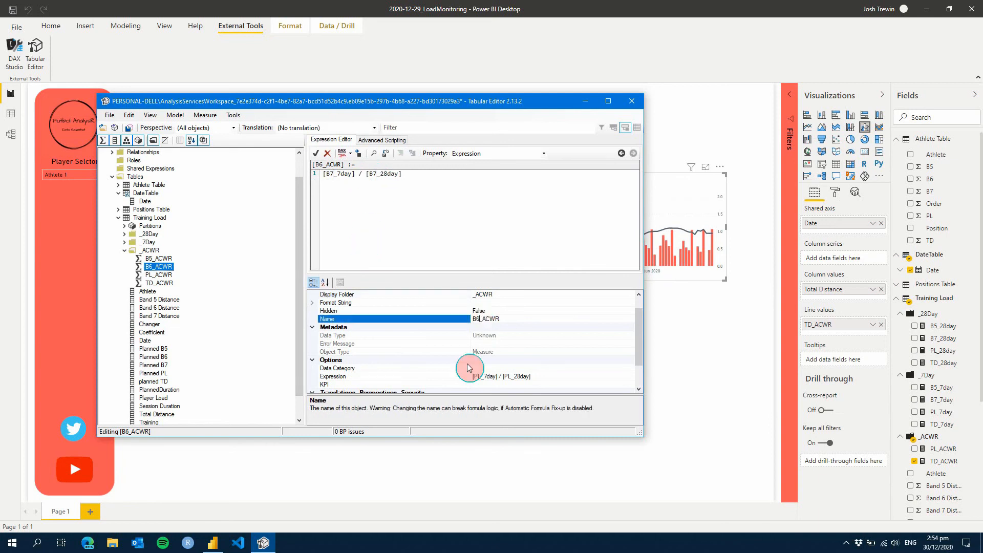
{"action": "type", "text": "7"}
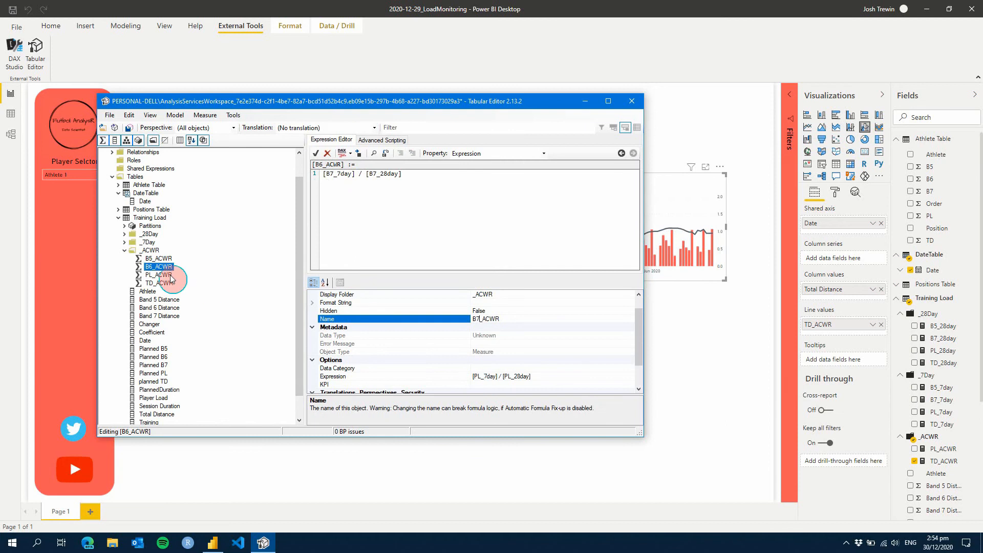
Set the B5_ACWR expression to [B5_7day] / [B5_28day] and save the model
{"action": "left_click", "coordinate": [163, 258]}
{"action": "left_click_drag", "start_coordinate": [334, 174], "coordinate": [369, 173]}
{"action": "type", "text": "B"}
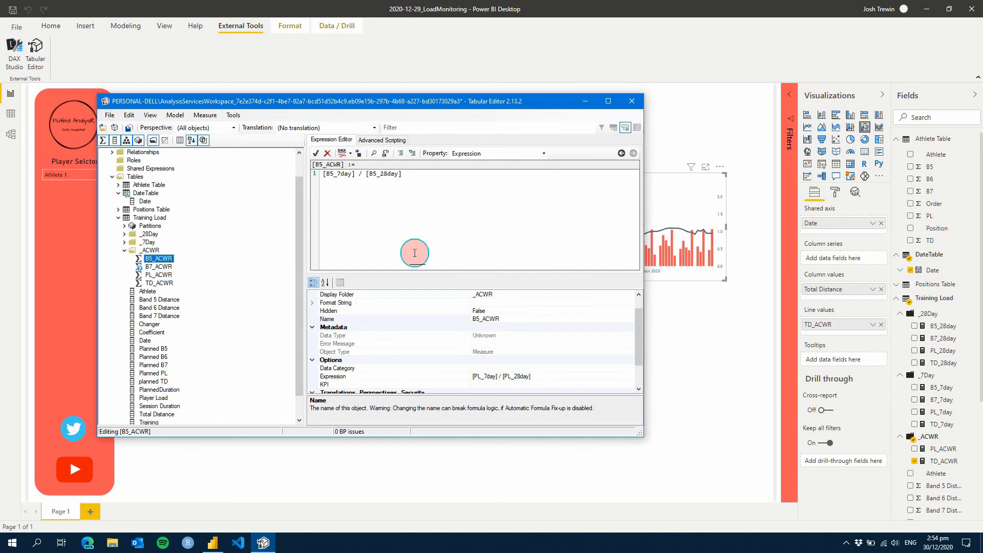
Switch to Power BI Desktop, move the Total Distance chart up slightly and place a copy of it directly below
{"action": "left_click", "coordinate": [486, 484]}
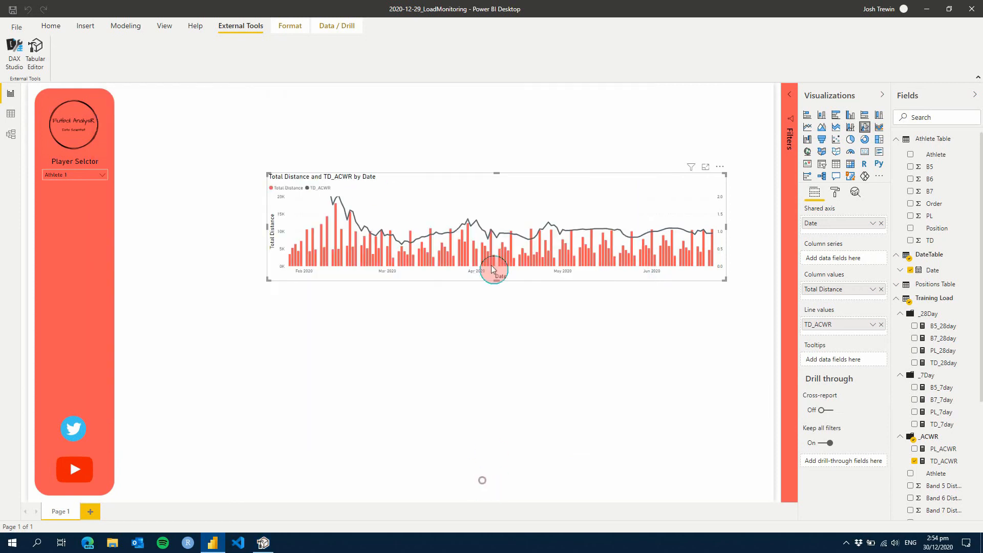
{"action": "left_click", "coordinate": [444, 180]}
{"action": "left_click_drag", "start_coordinate": [440, 179], "coordinate": [441, 168]}
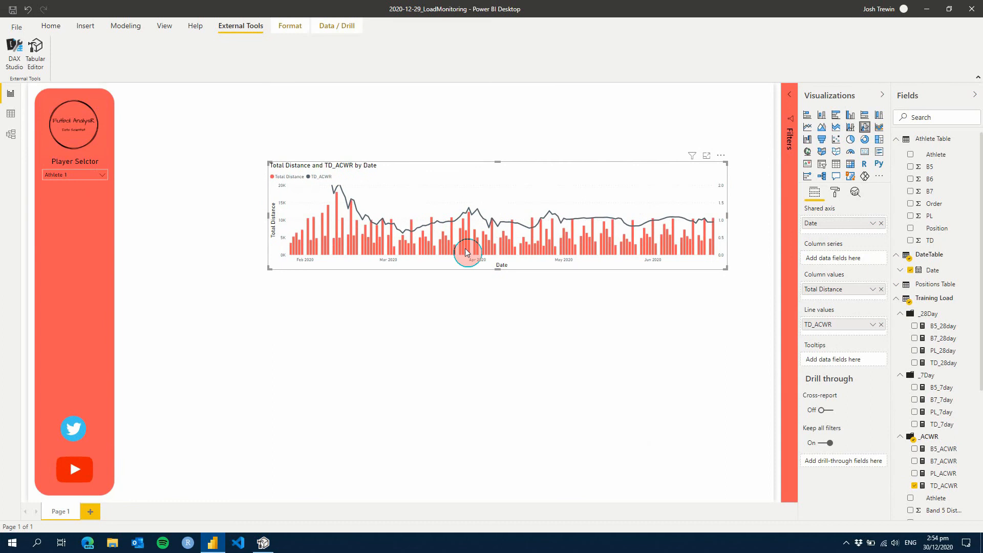
{"action": "key", "text": "ctrl+c"}
{"action": "key", "text": "ctrl+v"}
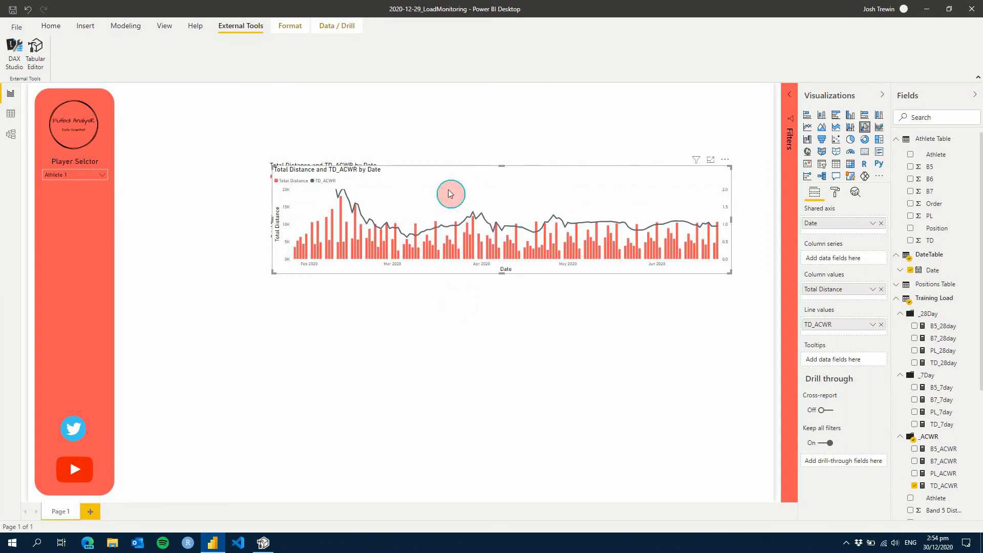
{"action": "left_click_drag", "start_coordinate": [449, 193], "coordinate": [444, 270]}
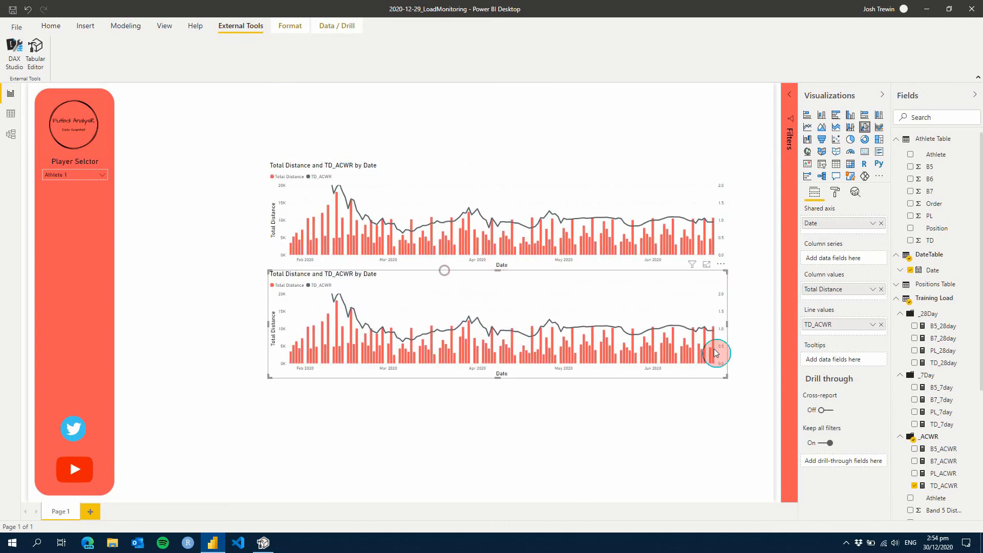
In the copied chart, replace the Total Distance columns with Player Load and the TD_ACWR line with PL_ACWR
{"action": "scroll", "coordinate": [932, 400], "scroll_direction": "down", "scroll_amount": 5}
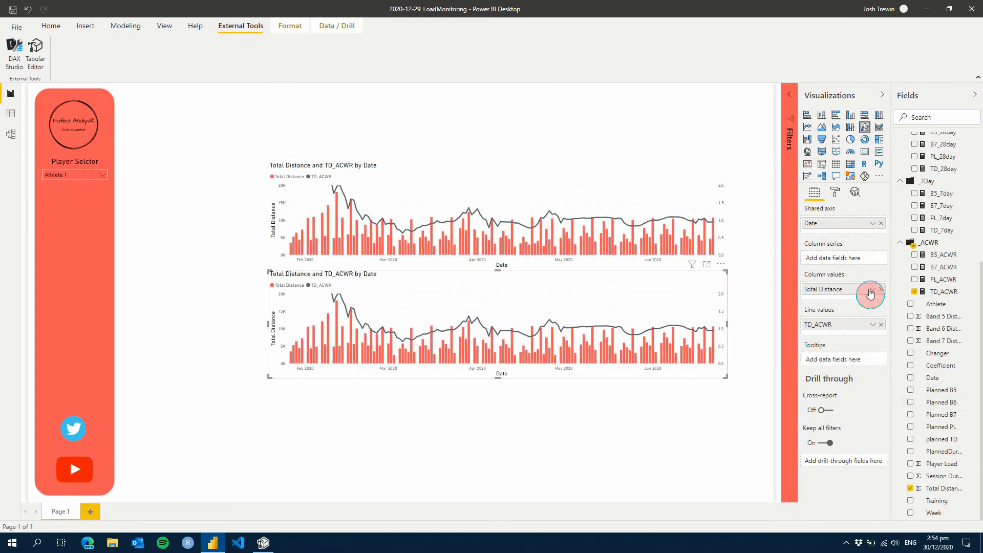
{"action": "left_click_drag", "start_coordinate": [941, 463], "coordinate": [859, 297]}
{"action": "left_click", "coordinate": [880, 289]}
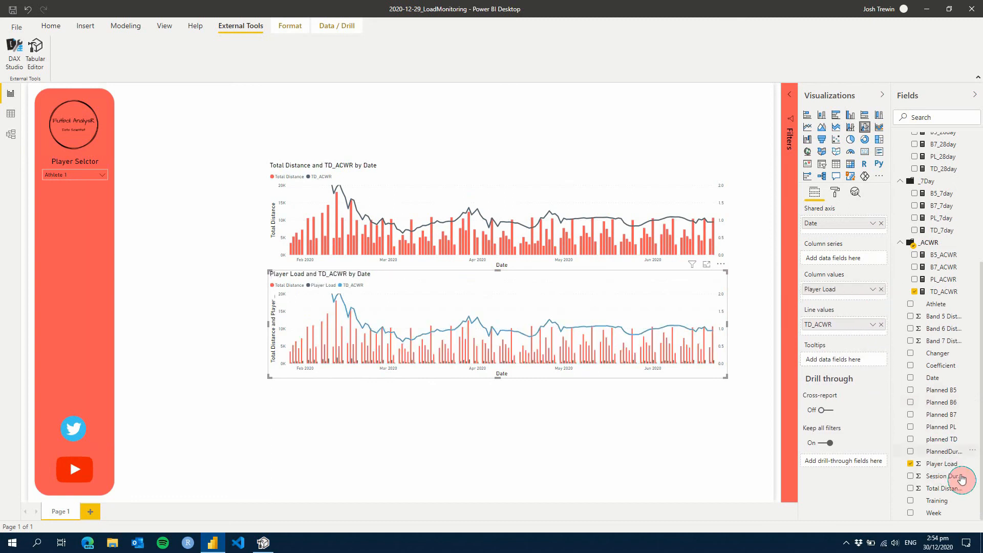
{"action": "left_click", "coordinate": [881, 326]}
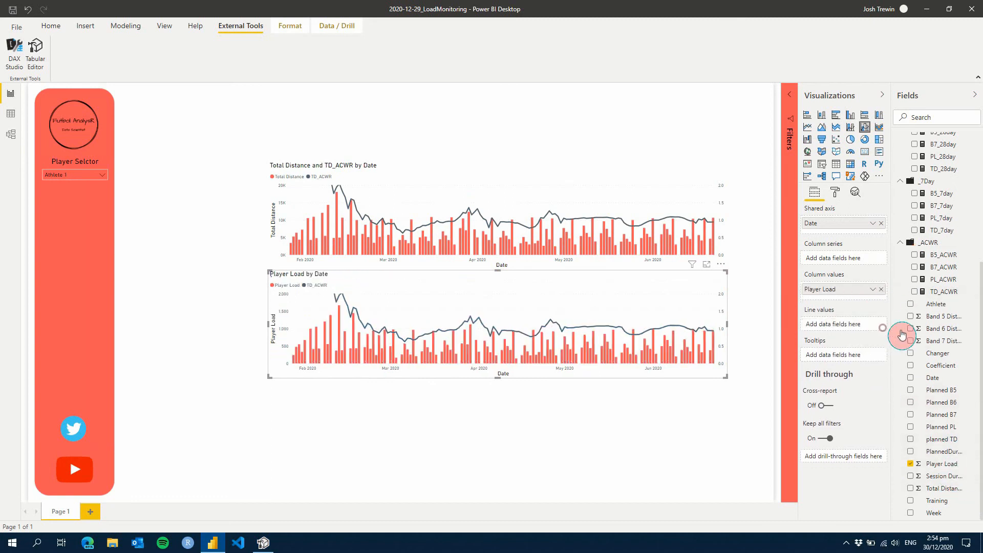
{"action": "left_click_drag", "start_coordinate": [860, 331], "coordinate": [860, 327]}
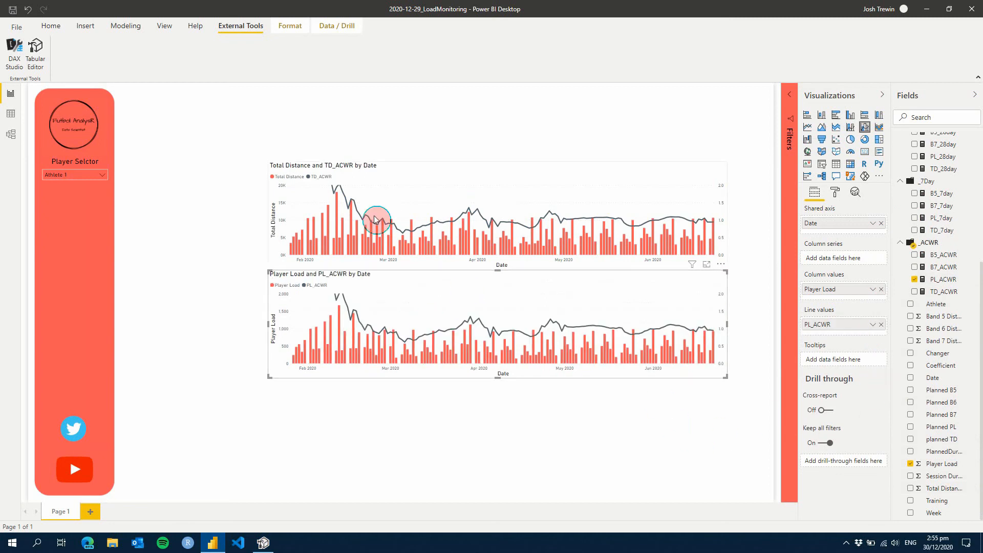
Reduce the height of the Player Load chart and place a copy of it directly below
{"action": "left_click", "coordinate": [501, 382]}
{"action": "left_click", "coordinate": [501, 378]}
{"action": "left_click_drag", "start_coordinate": [500, 377], "coordinate": [498, 357]}
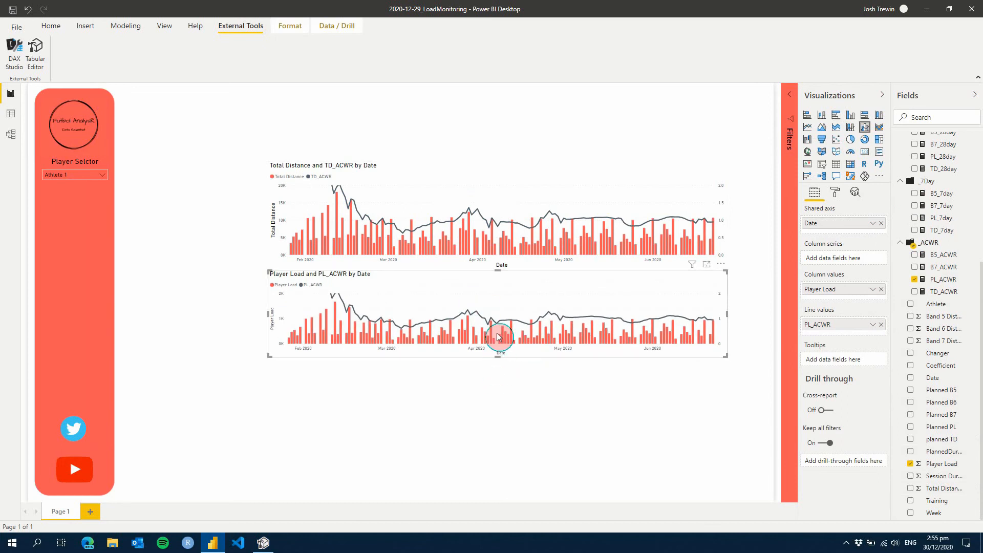
{"action": "left_click_drag", "start_coordinate": [504, 282], "coordinate": [503, 369]}
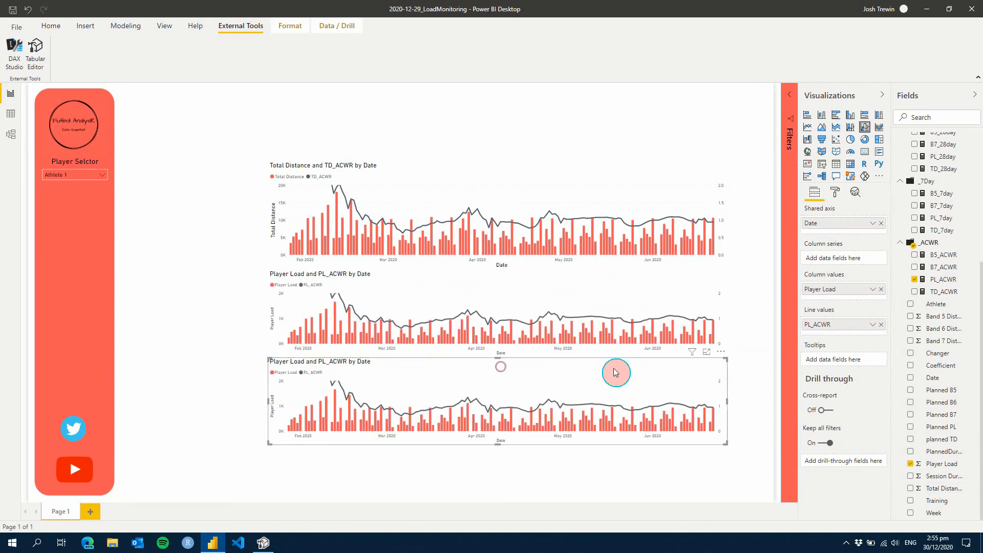
In the lowest chart, replace the PL_ACWR line with B5_ACWR and the Player Load columns with Band 5 Distance
{"action": "left_click", "coordinate": [917, 257]}
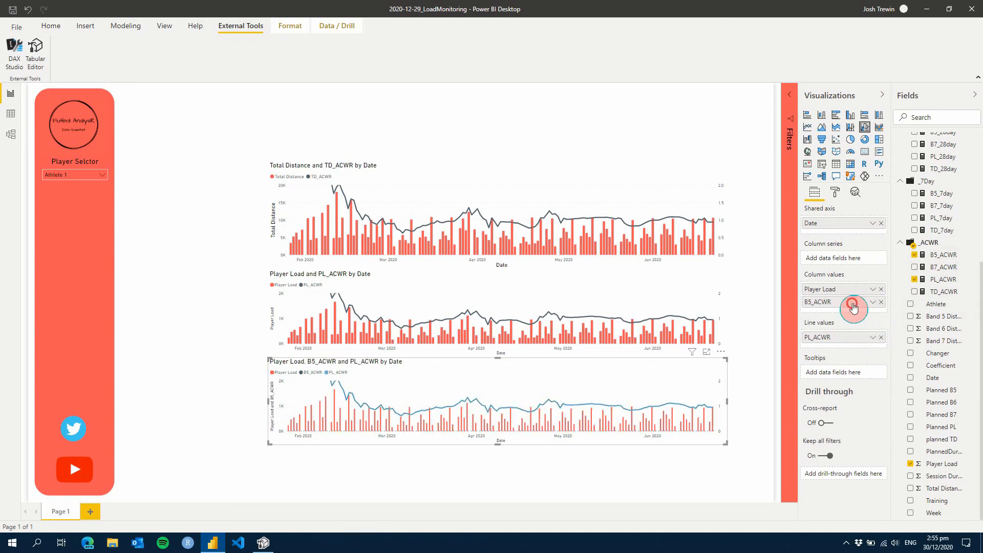
{"action": "left_click_drag", "start_coordinate": [859, 338], "coordinate": [860, 330]}
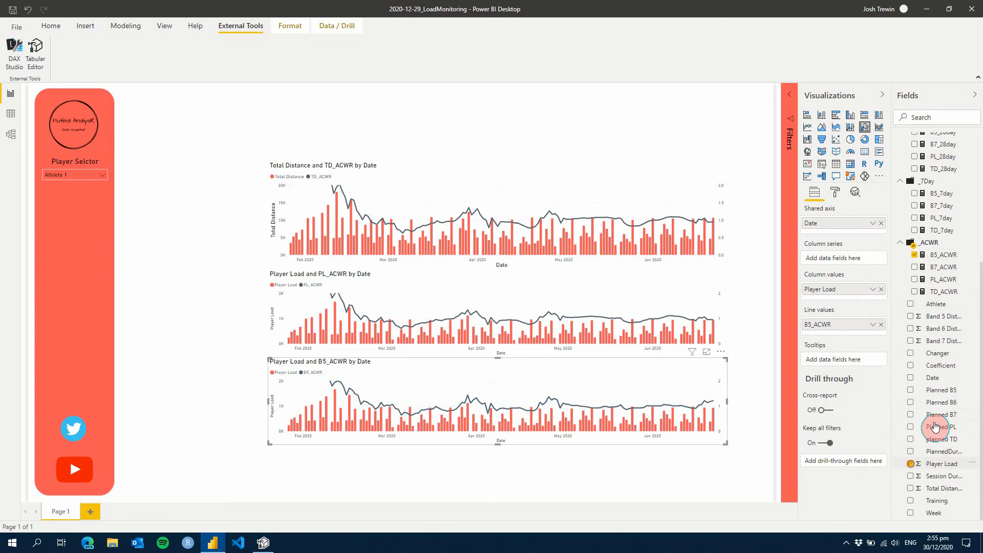
{"action": "left_click", "coordinate": [910, 464]}
{"action": "left_click_drag", "start_coordinate": [878, 357], "coordinate": [854, 290]}
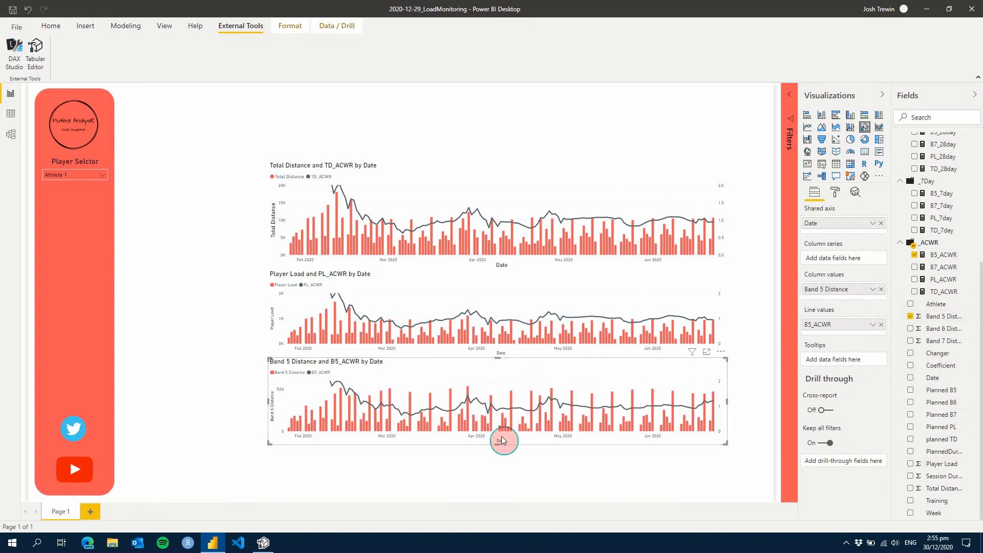
Reduce the height of the Band 5 Distance chart and place a copy of it underneath at the page's lower edge
{"action": "left_click_drag", "start_coordinate": [495, 441], "coordinate": [498, 433]}
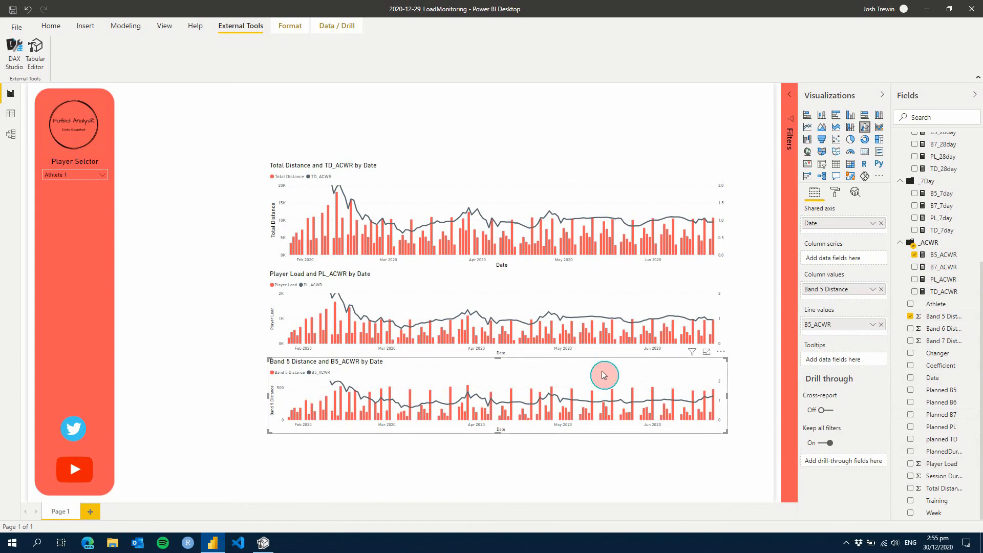
{"action": "key", "text": "ctrl+c"}
{"action": "key", "text": "ctrl+v"}
{"action": "left_click_drag", "start_coordinate": [503, 374], "coordinate": [501, 441]}
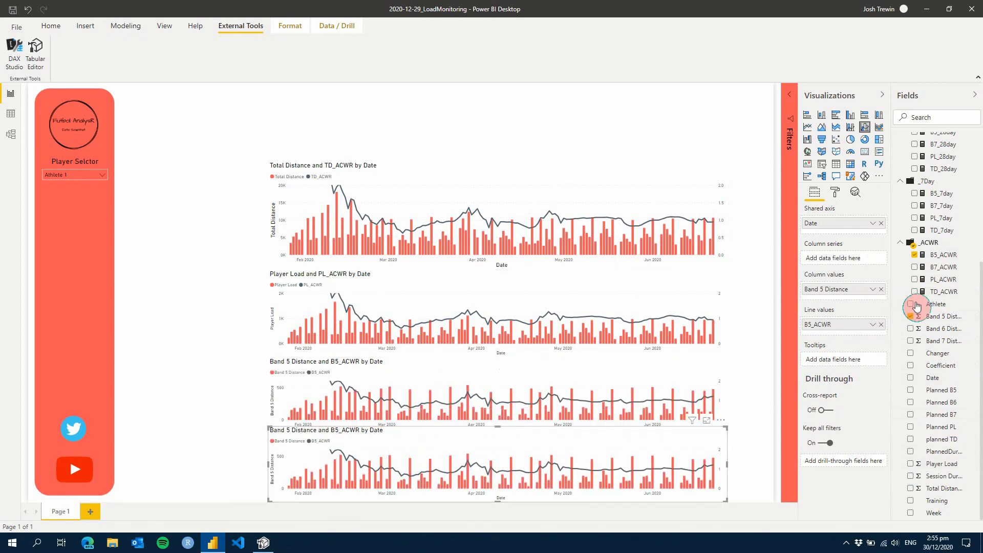
In the lowest chart, replace the B5_ACWR line with B7_ACWR and the Band 5 Distance columns with Band 7 Distance
{"action": "left_click", "coordinate": [915, 270]}
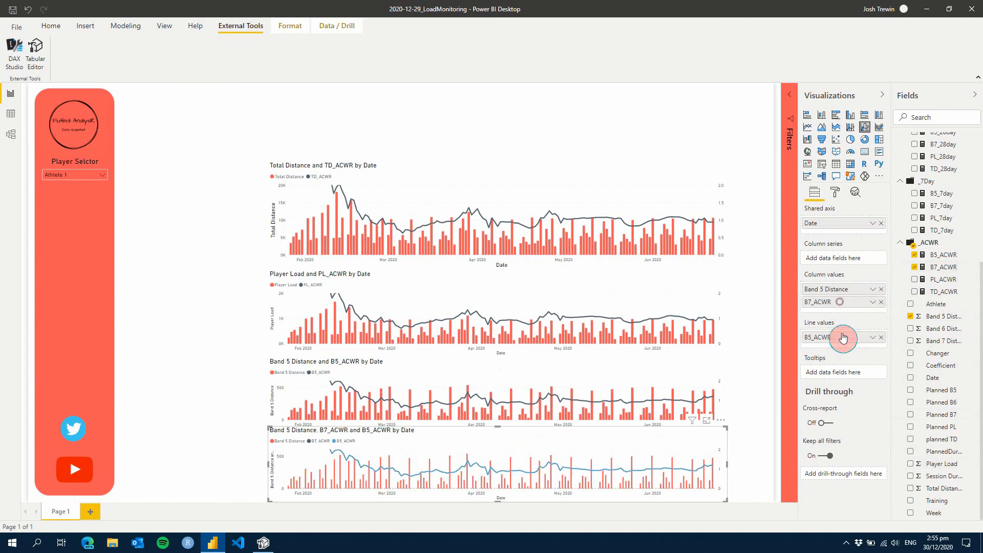
{"action": "left_click_drag", "start_coordinate": [842, 338], "coordinate": [881, 346]}
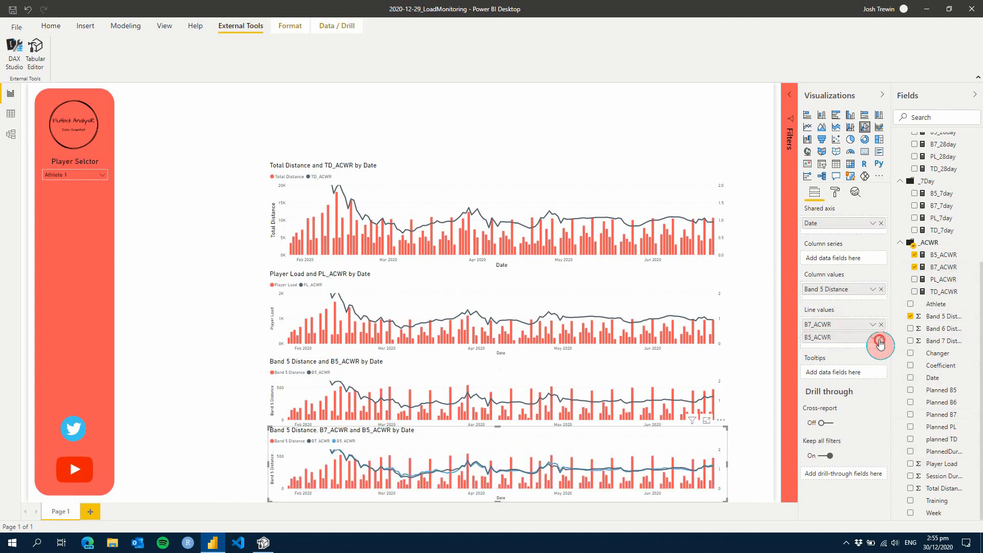
{"action": "left_click", "coordinate": [881, 339]}
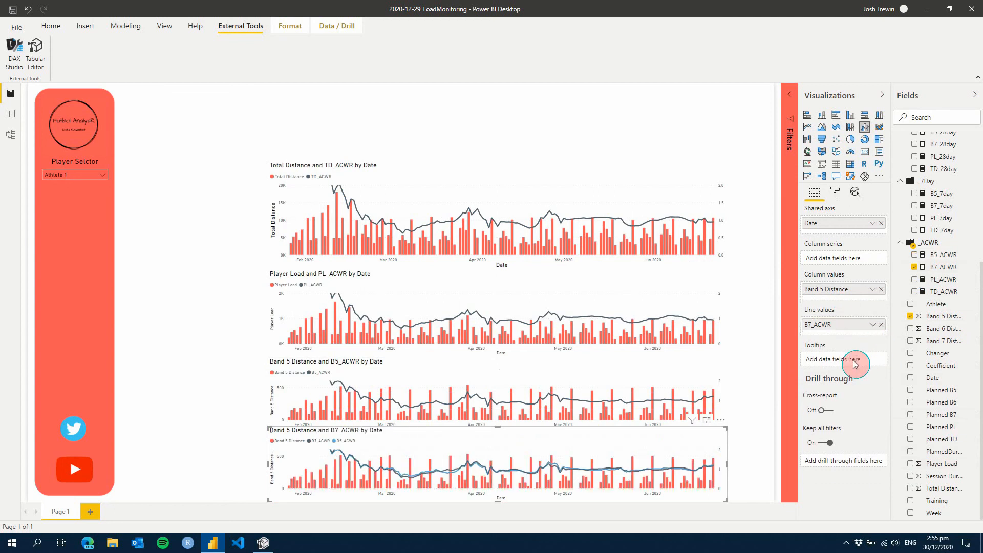
{"action": "left_click", "coordinate": [880, 290]}
{"action": "left_click_drag", "start_coordinate": [919, 416], "coordinate": [413, 423]}
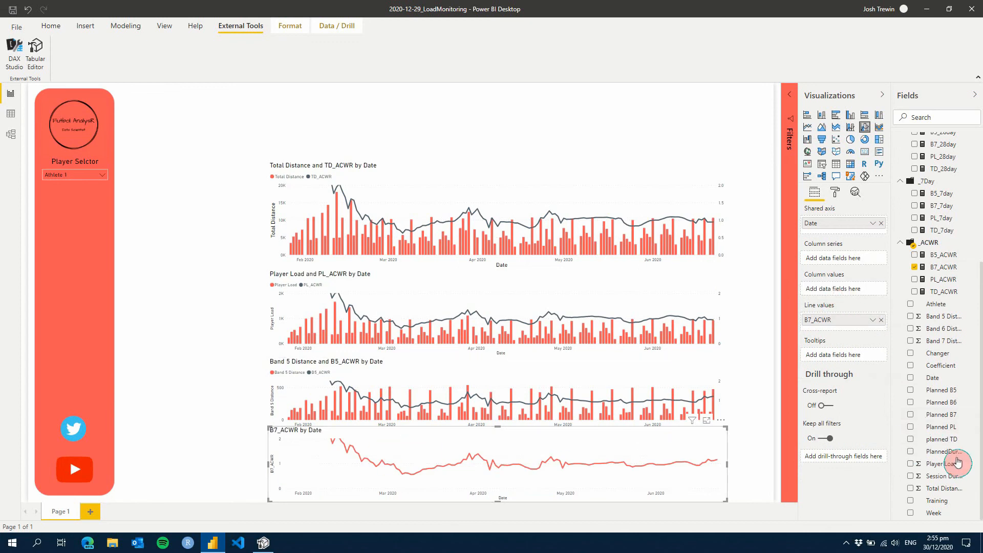
{"action": "left_click", "coordinate": [909, 342]}
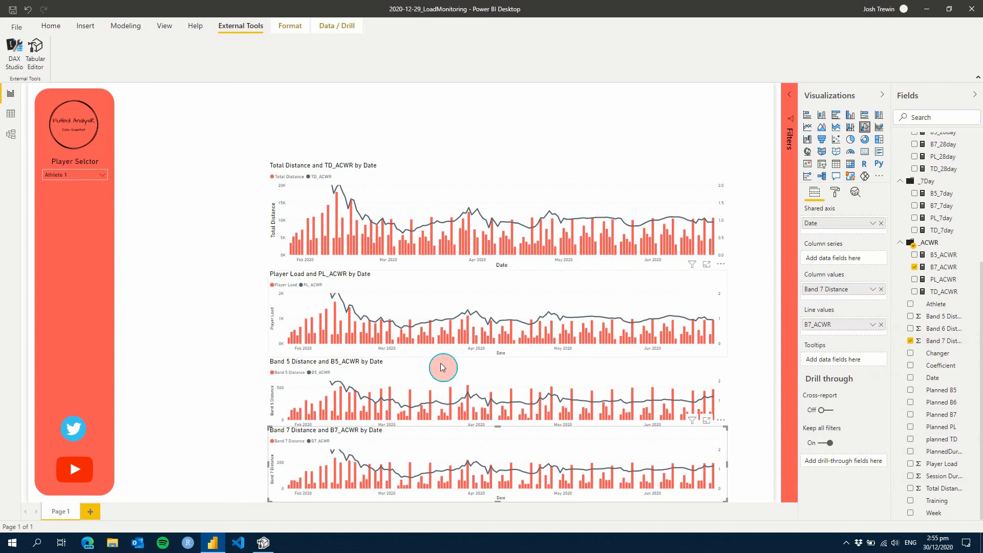
Reduce the height of the Total Distance chart and select all four charts together
{"action": "left_click", "coordinate": [449, 185]}
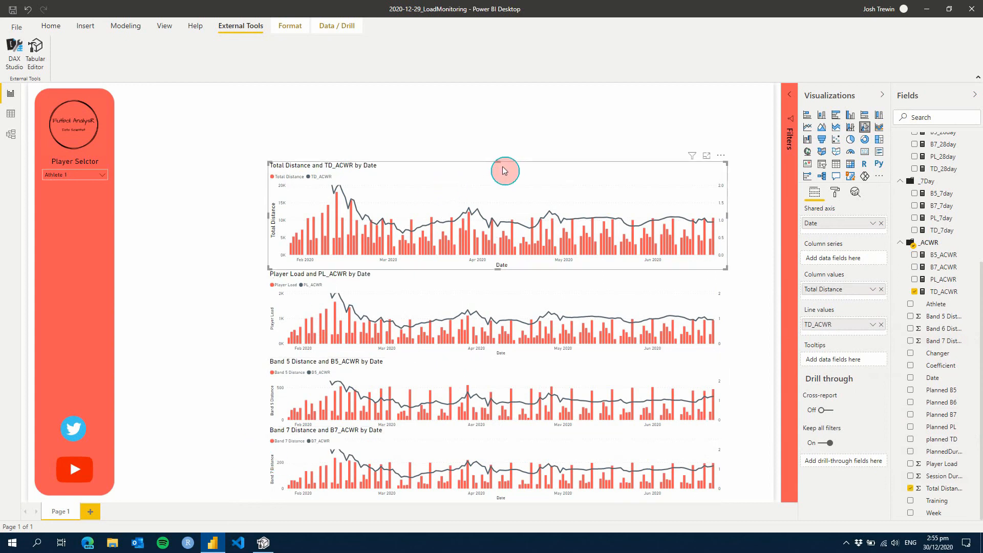
{"action": "left_click_drag", "start_coordinate": [499, 156], "coordinate": [502, 185]}
{"action": "left_click", "coordinate": [239, 146]}
{"action": "left_click_drag", "start_coordinate": [239, 152], "coordinate": [742, 491]}
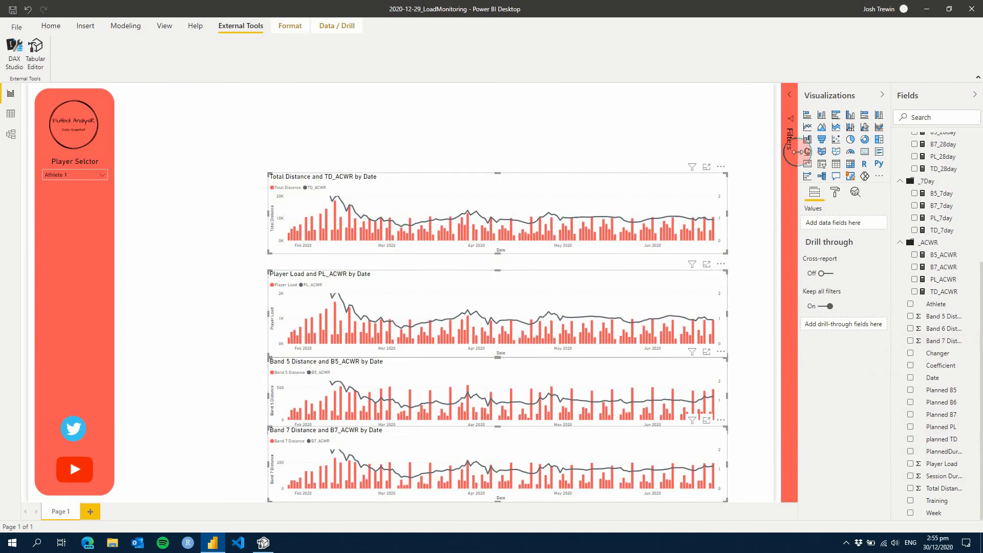
Distribute the four selected charts evenly in the vertical direction
{"action": "left_click", "coordinate": [284, 27]}
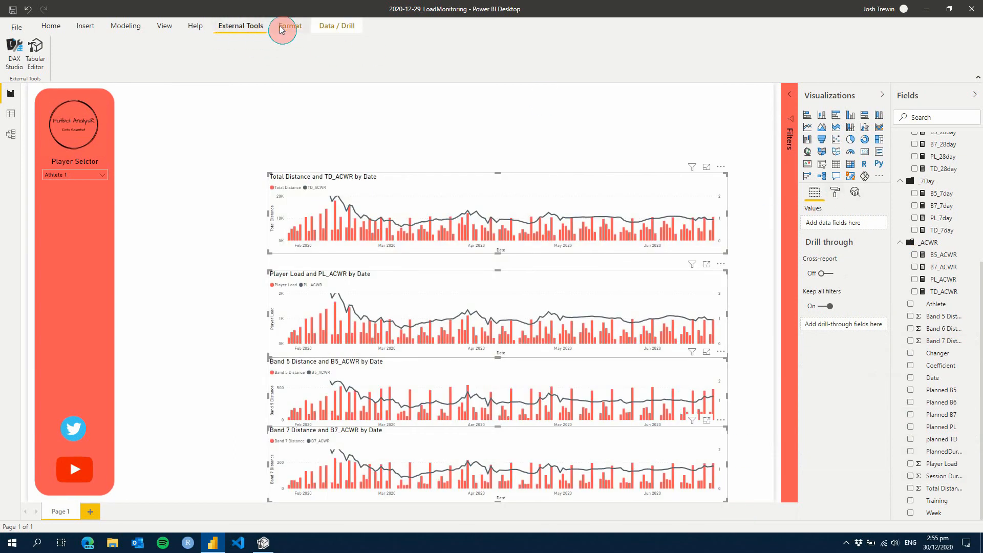
{"action": "left_click", "coordinate": [222, 57]}
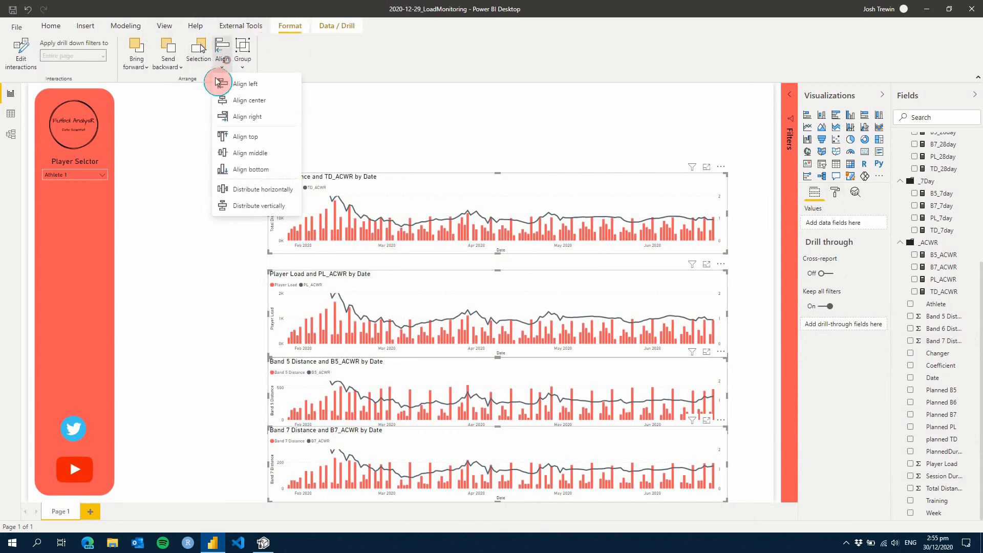
{"action": "left_click", "coordinate": [263, 200]}
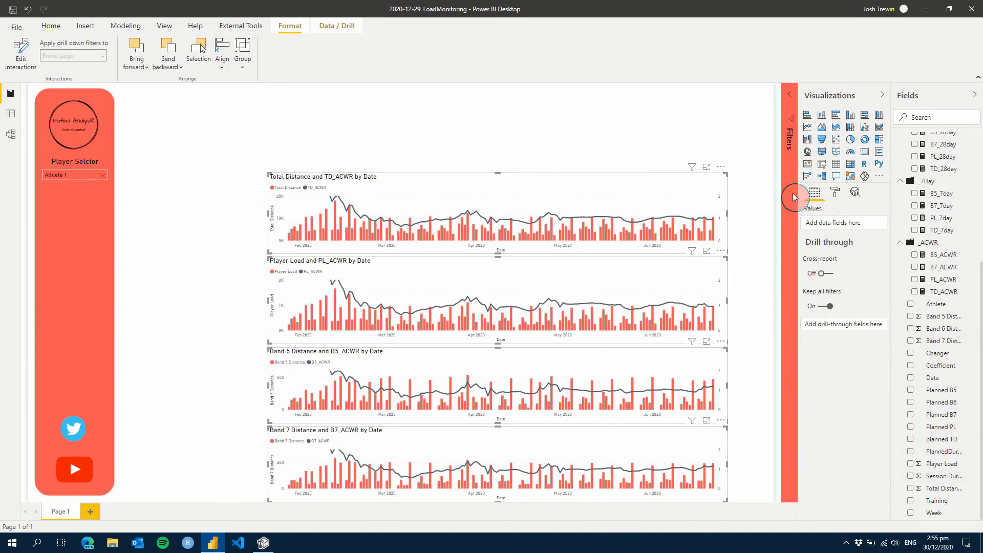
Set all four selected charts to a height of 180 and a width of 1200
{"action": "left_click", "coordinate": [841, 197]}
{"action": "left_click", "coordinate": [826, 230]}
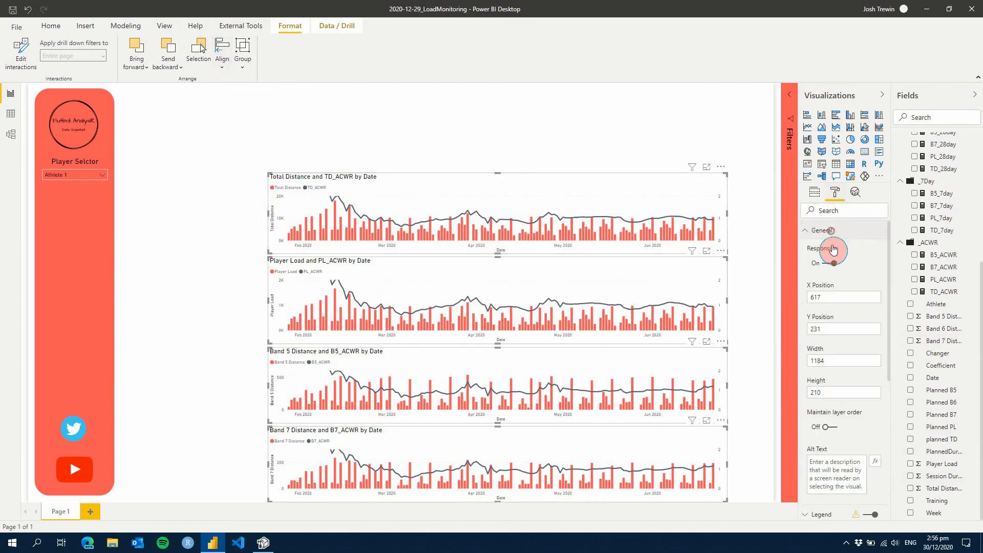
{"action": "left_click", "coordinate": [828, 392]}
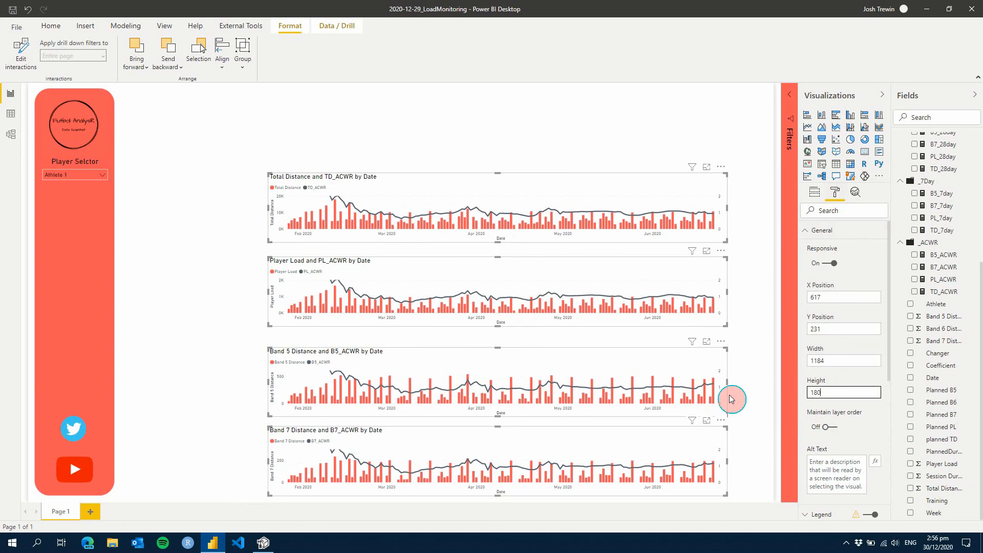
{"action": "left_click", "coordinate": [836, 362]}
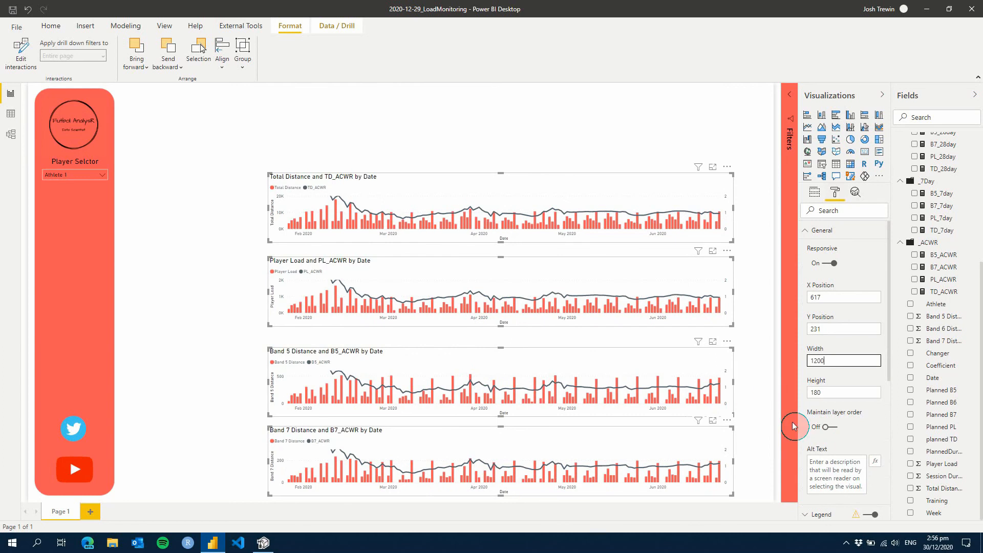
Distribute the four resized charts vertically so the gaps between them are equal, and deselect them
{"action": "left_click", "coordinate": [228, 60]}
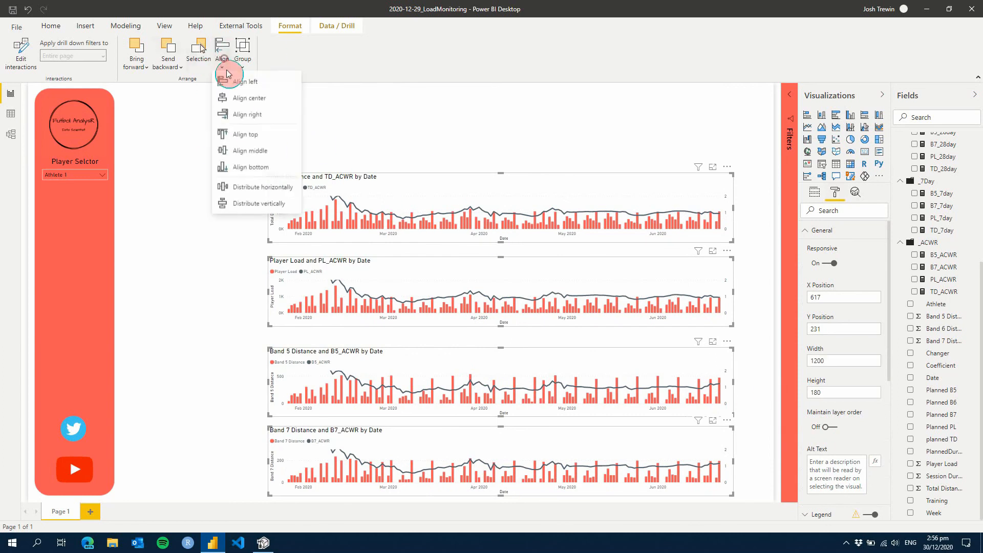
{"action": "left_click", "coordinate": [270, 208]}
{"action": "left_click", "coordinate": [219, 423]}
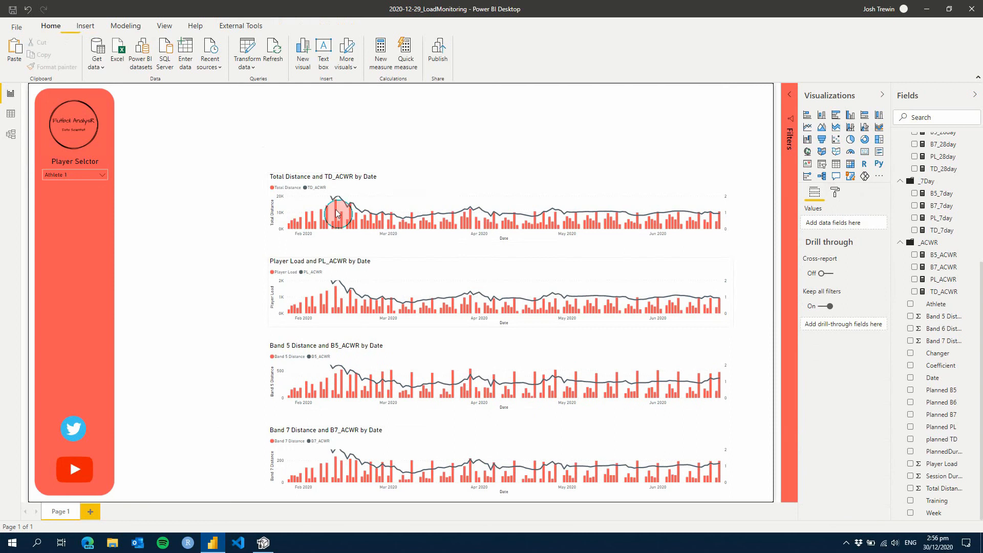
Retitle the Total Distance chart "Total Distance and ACWR By Day" and center its title
{"action": "left_click", "coordinate": [414, 181]}
{"action": "left_click", "coordinate": [821, 205]}
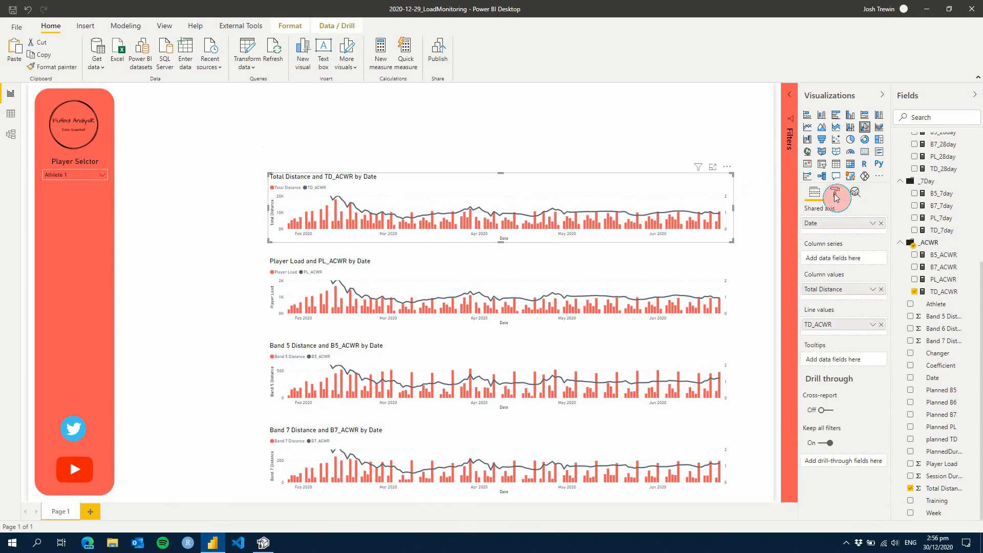
{"action": "left_click", "coordinate": [835, 193]}
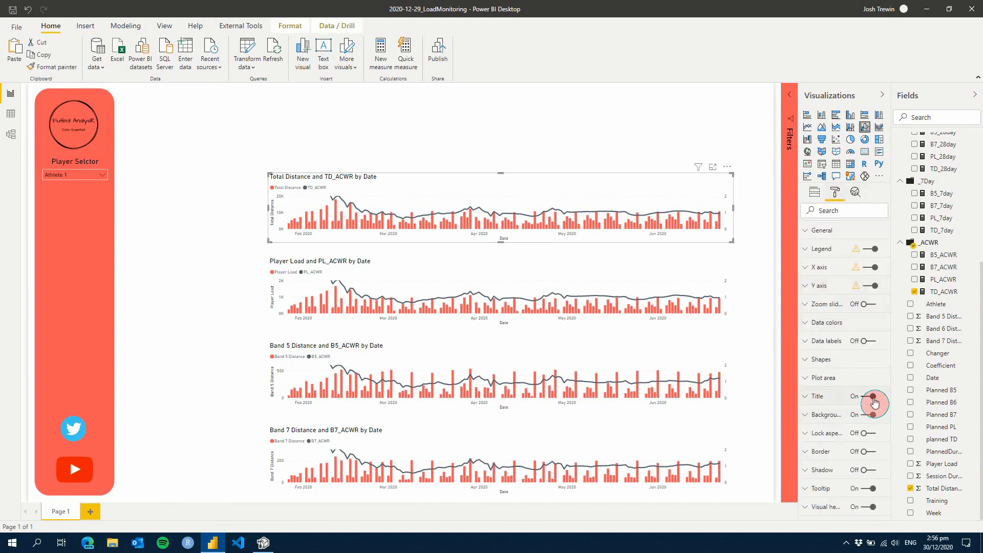
{"action": "left_click", "coordinate": [819, 396]}
{"action": "left_click_drag", "start_coordinate": [811, 427], "coordinate": [863, 478]}
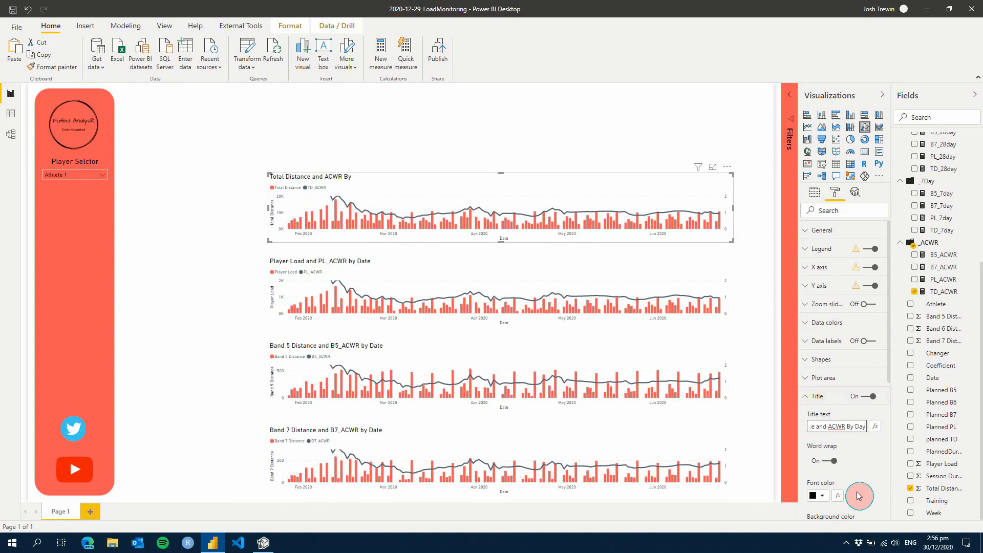
{"action": "scroll", "coordinate": [870, 440], "scroll_direction": "down", "scroll_amount": 3}
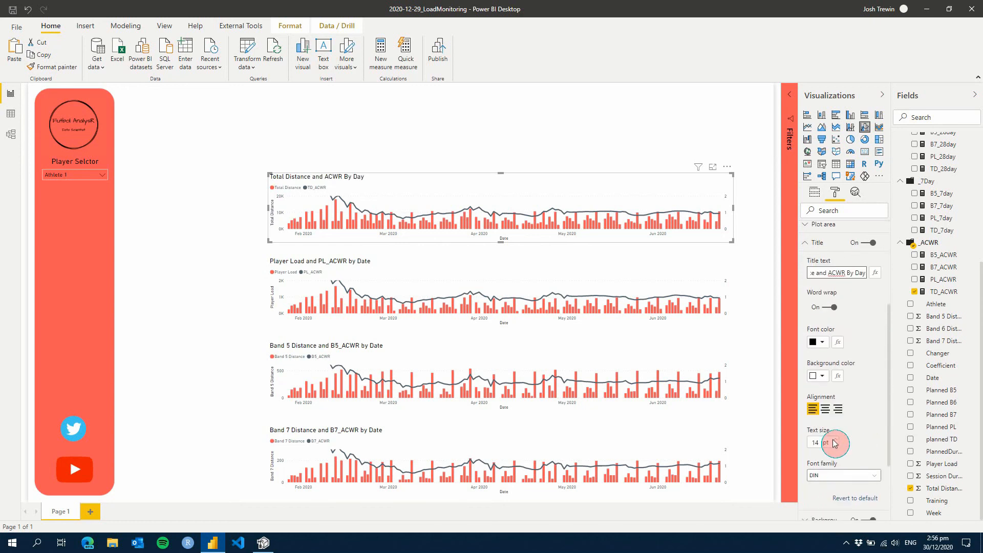
{"action": "left_click", "coordinate": [825, 408]}
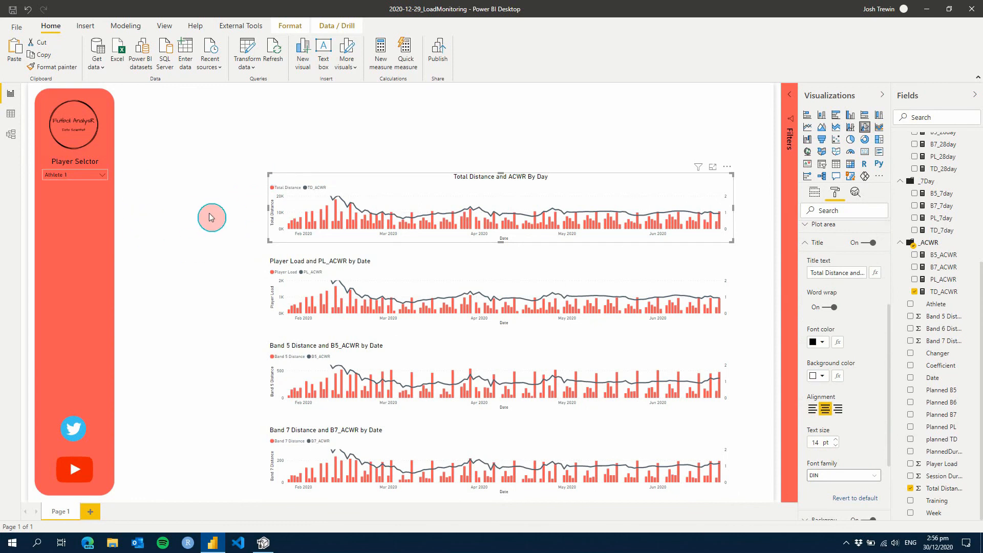
Turn off the Total Distance chart's title and set its legend position to Top Center
{"action": "left_click", "coordinate": [873, 244]}
{"action": "left_click", "coordinate": [817, 246]}
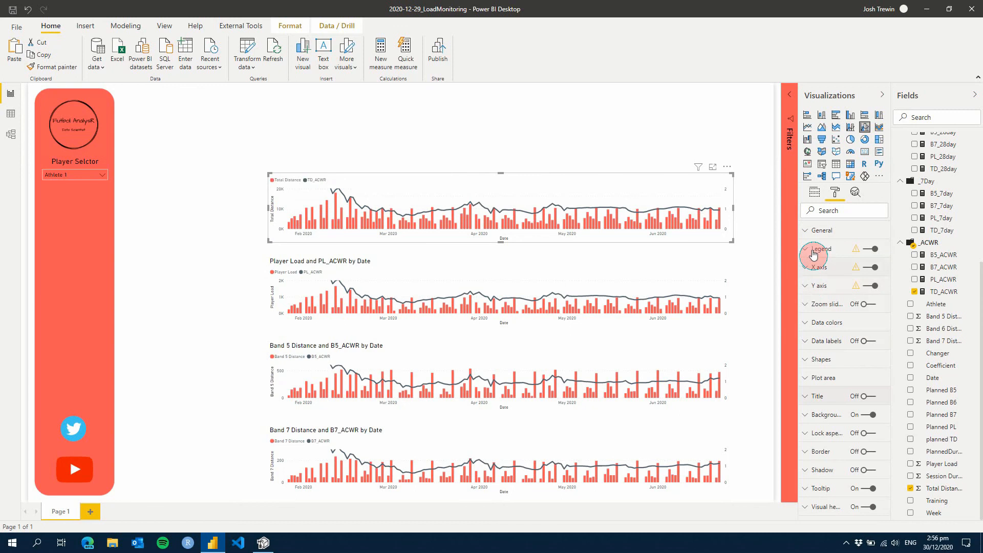
{"action": "left_click", "coordinate": [815, 251]}
{"action": "left_click", "coordinate": [836, 279]}
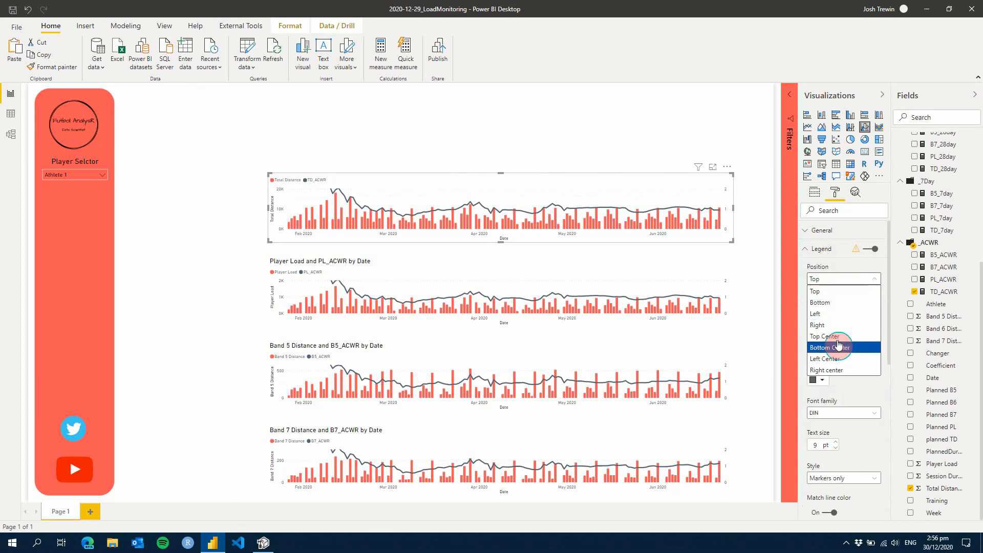
{"action": "left_click", "coordinate": [839, 337]}
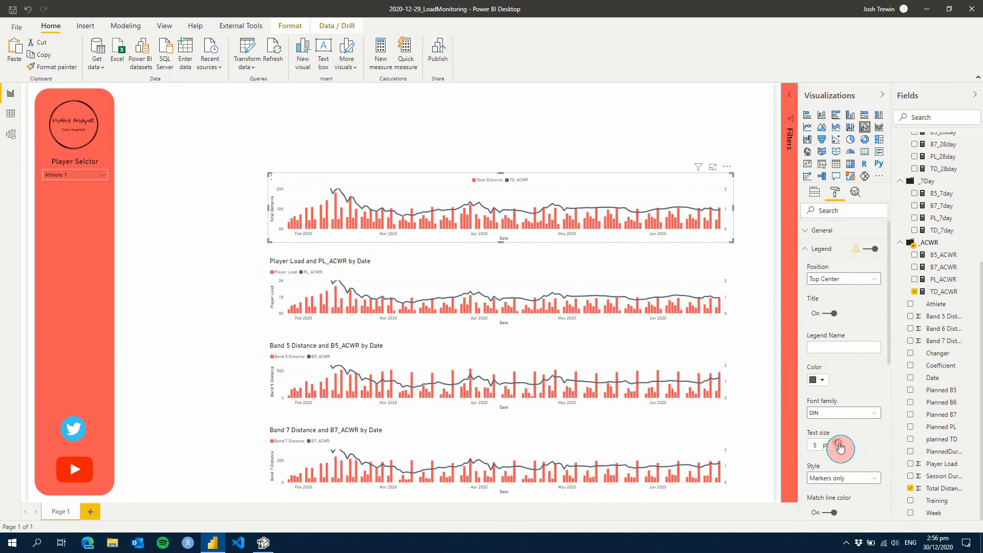
Turn off the Responsive option for the Total Distance chart
{"action": "left_click", "coordinate": [822, 231]}
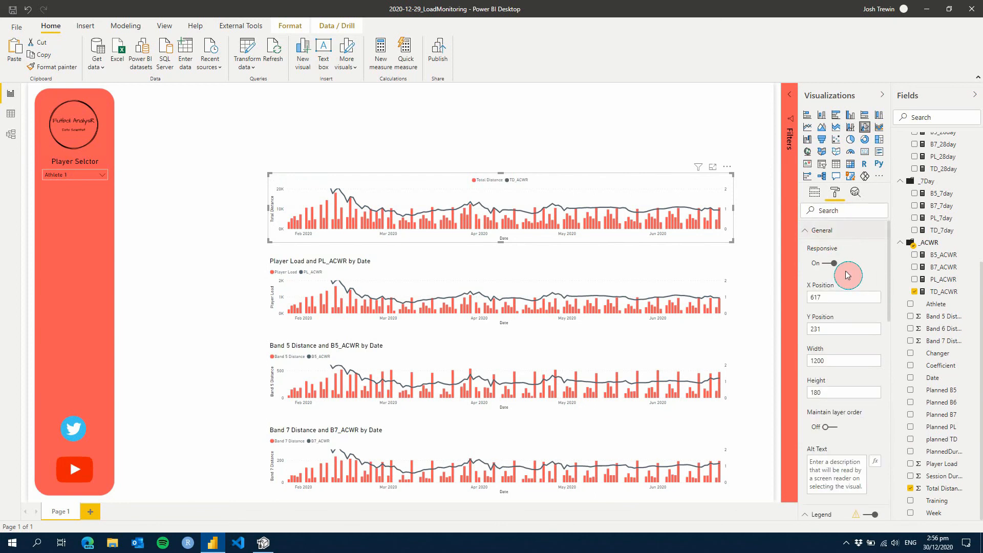
{"action": "left_click", "coordinate": [833, 264]}
{"action": "left_click", "coordinate": [834, 231]}
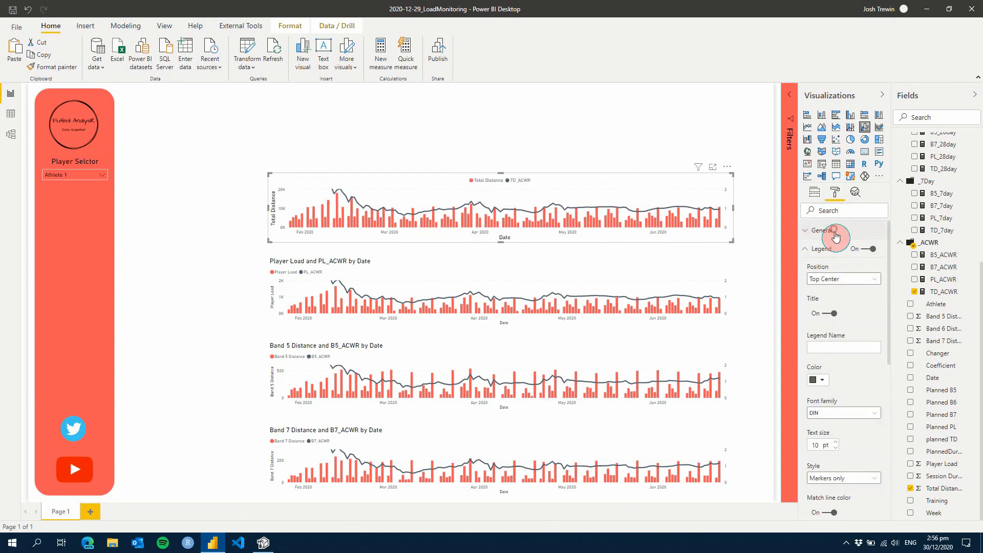
Set the Total Distance chart's legend text to 12 pt and black, and deselect the chart
{"action": "left_click", "coordinate": [835, 446]}
{"action": "left_click", "coordinate": [835, 443]}
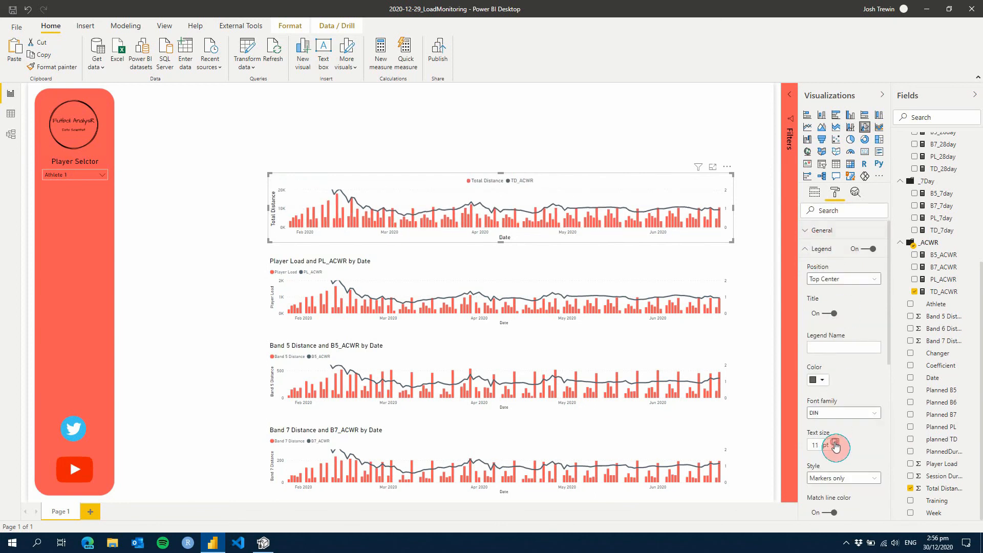
{"action": "scroll", "coordinate": [861, 458], "scroll_direction": "down", "scroll_amount": 1}
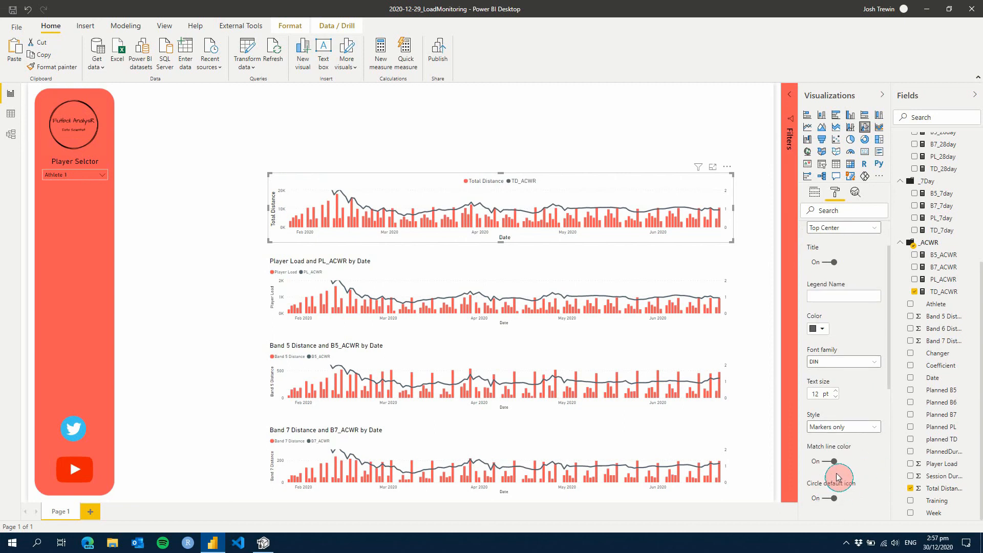
{"action": "left_click", "coordinate": [818, 329]}
{"action": "left_click", "coordinate": [816, 352]}
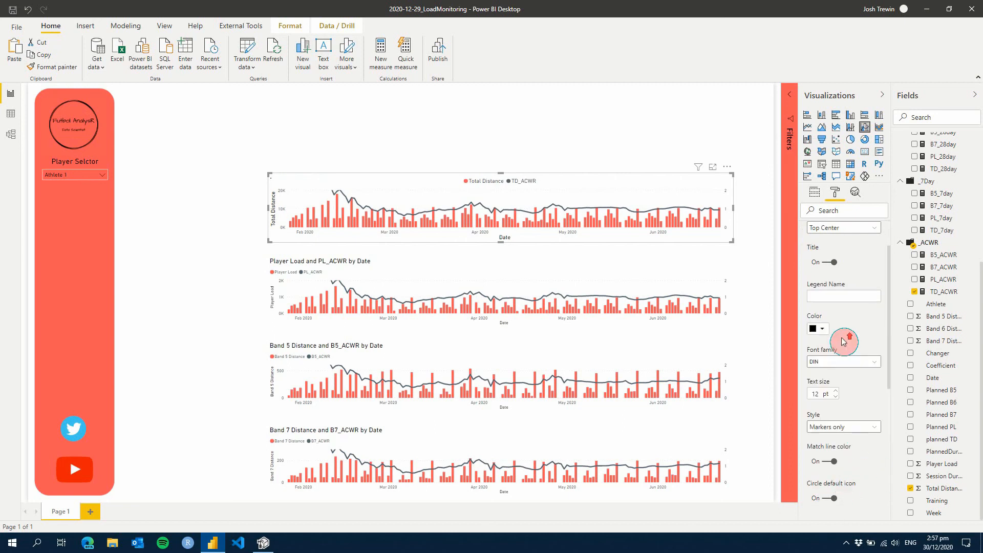
{"action": "scroll", "coordinate": [810, 265], "scroll_direction": "up", "scroll_amount": 1}
{"action": "left_click", "coordinate": [751, 271]}
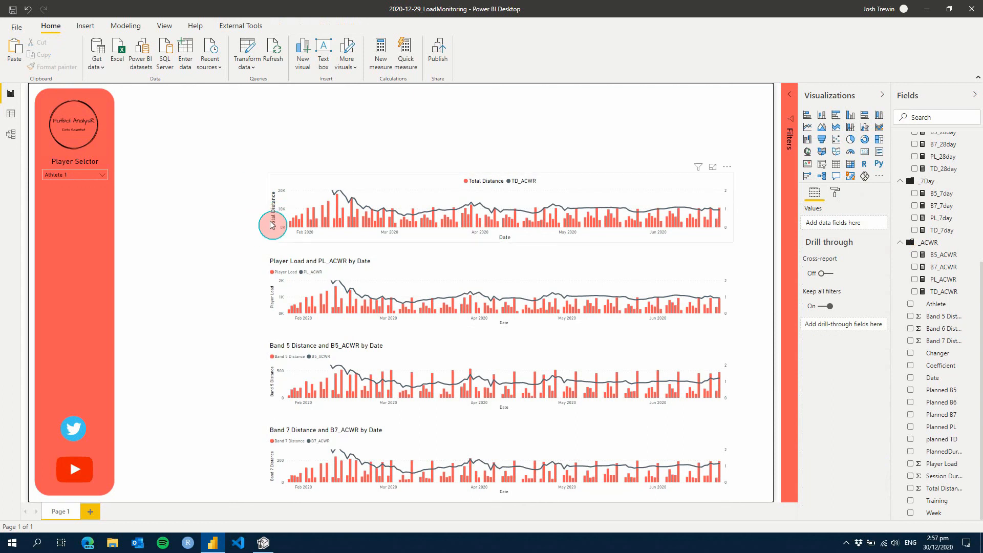
Turn off the Player Load chart's title and set its legend position to Top Center
{"action": "left_click", "coordinate": [422, 268]}
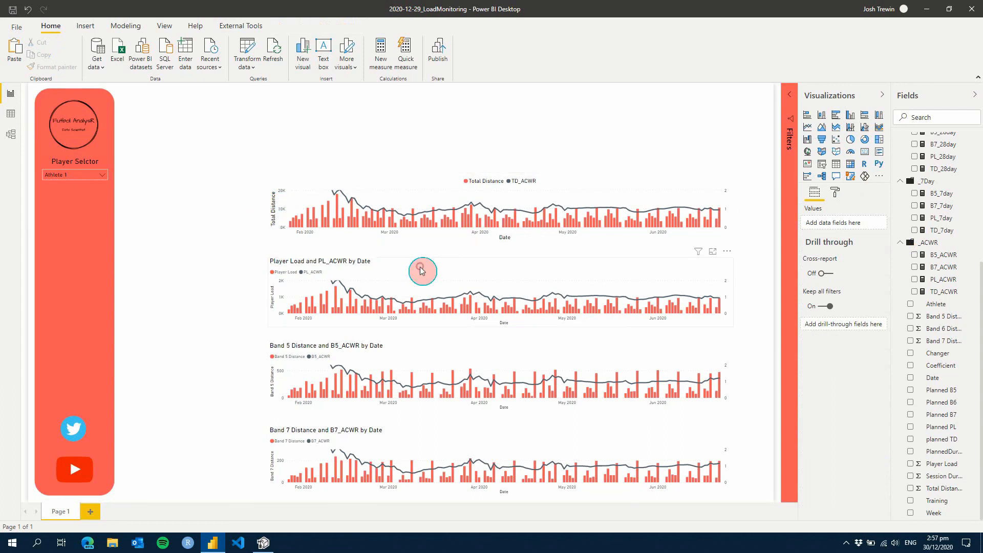
{"action": "left_click", "coordinate": [833, 199]}
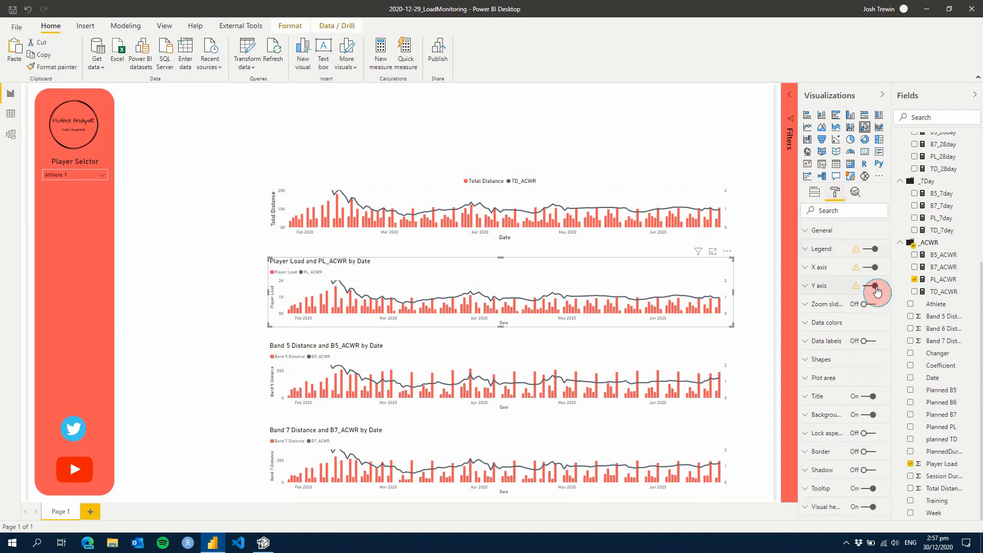
{"action": "left_click", "coordinate": [873, 401]}
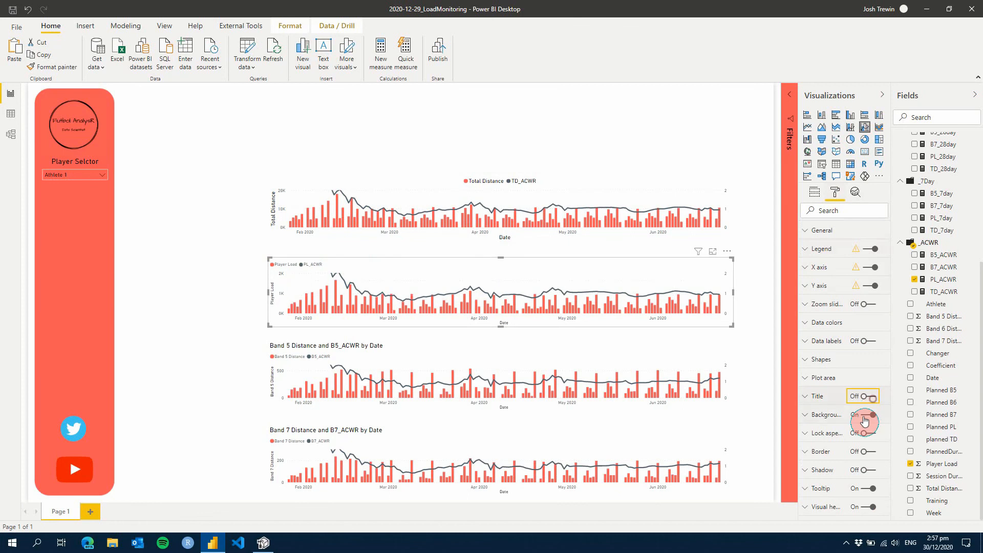
{"action": "left_click", "coordinate": [813, 245]}
{"action": "left_click", "coordinate": [859, 279]}
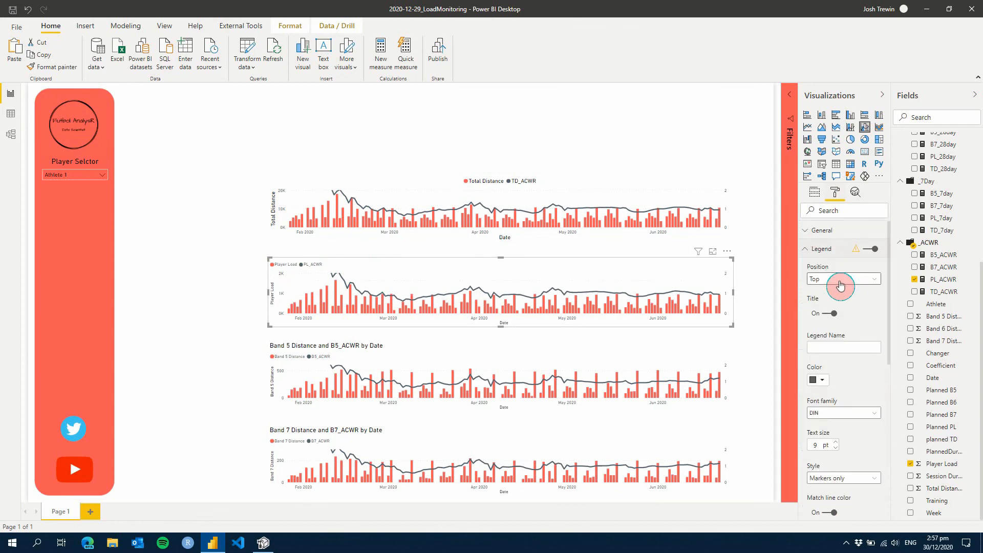
{"action": "left_click", "coordinate": [846, 326]}
Turn off the Responsive option for the Player Load chart and set its legend text to 12 pt black
{"action": "left_click", "coordinate": [814, 230]}
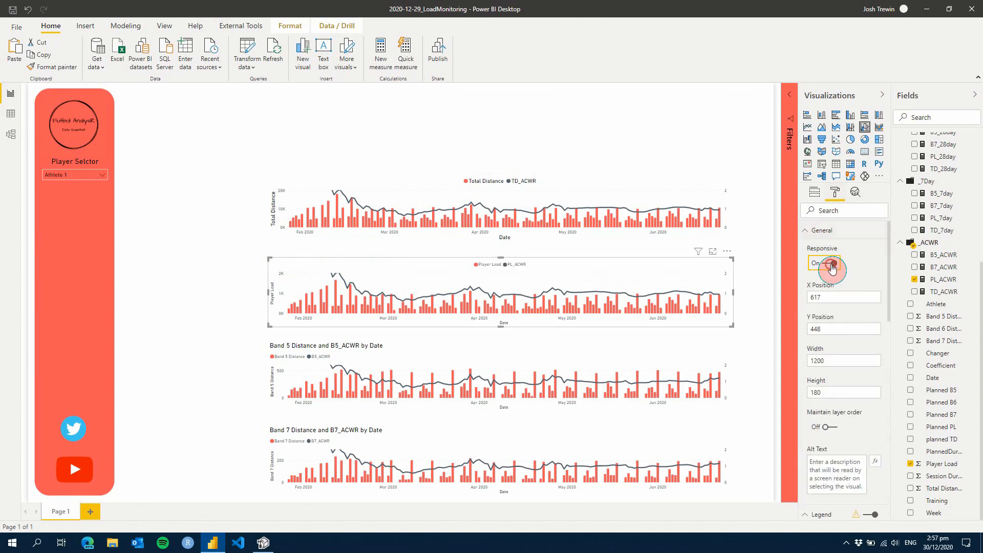
{"action": "left_click", "coordinate": [832, 265]}
{"action": "left_click", "coordinate": [817, 231]}
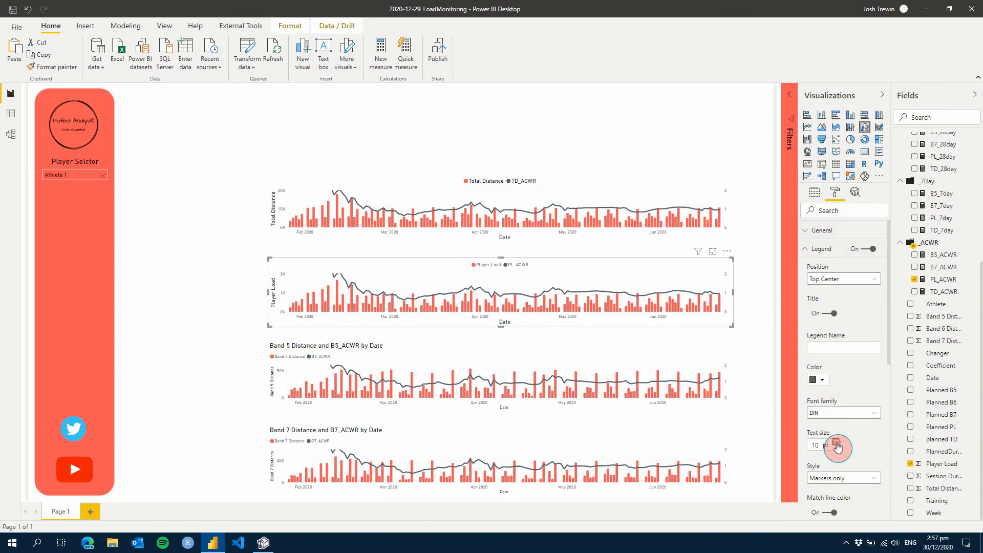
{"action": "left_click", "coordinate": [836, 444]}
{"action": "left_click", "coordinate": [819, 380]}
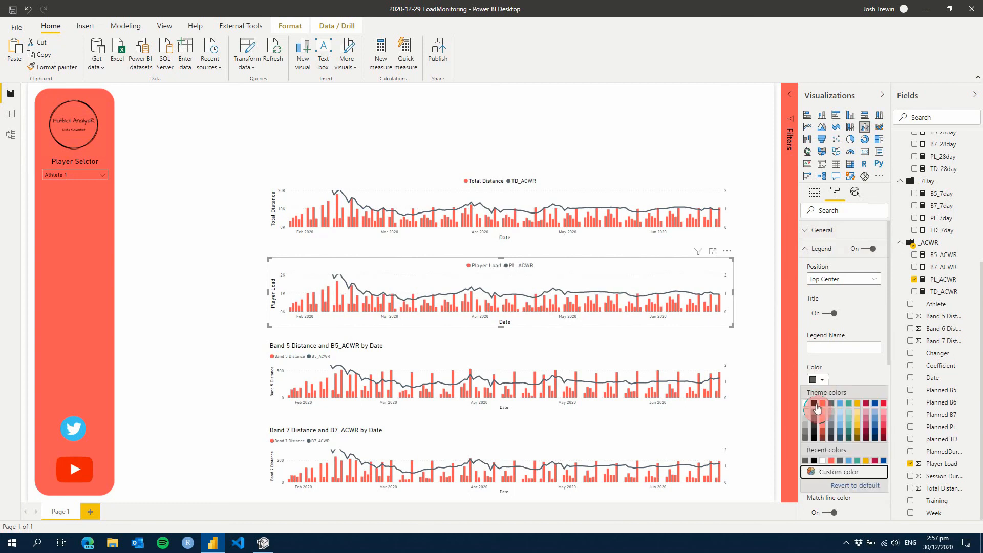
{"action": "left_click", "coordinate": [816, 404]}
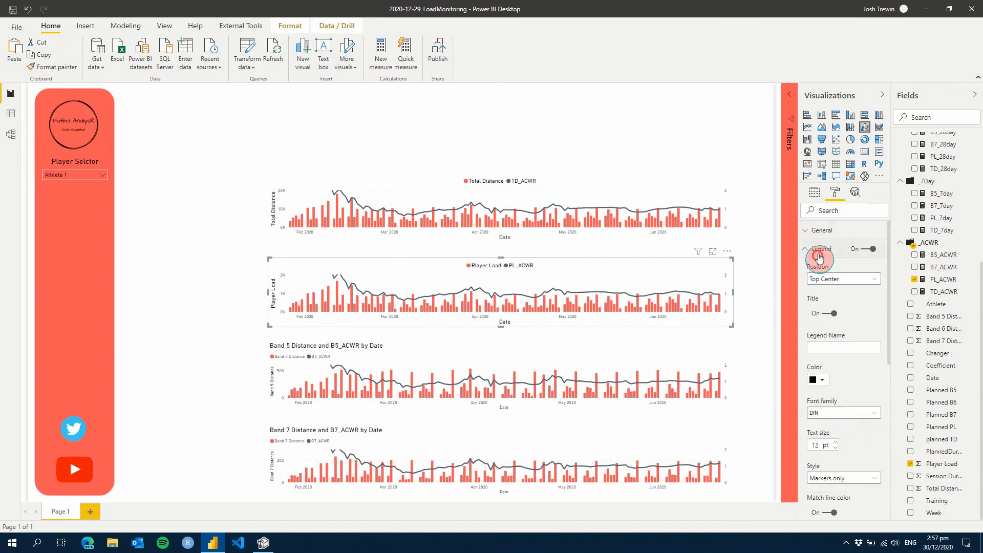
Turn off the Band 5 Distance chart's title and set its legend position to Top Center
{"action": "left_click", "coordinate": [689, 352]}
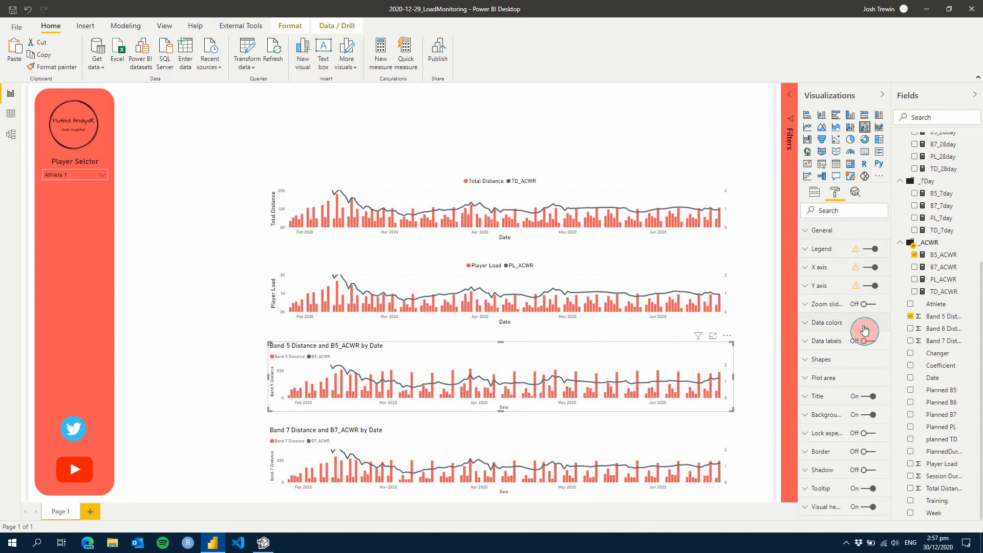
{"action": "left_click", "coordinate": [872, 397]}
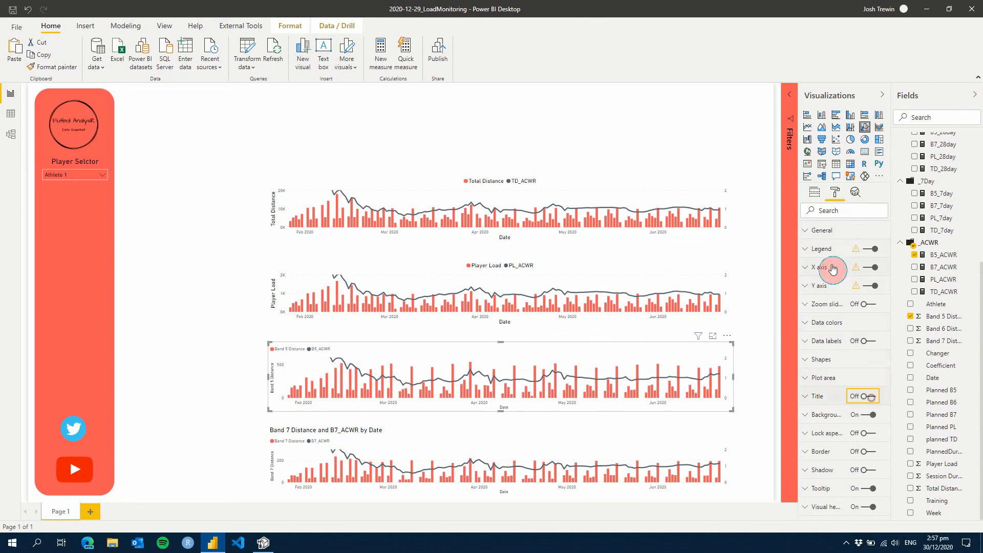
{"action": "left_click", "coordinate": [823, 249]}
{"action": "left_click", "coordinate": [836, 280]}
{"action": "left_click", "coordinate": [829, 336]}
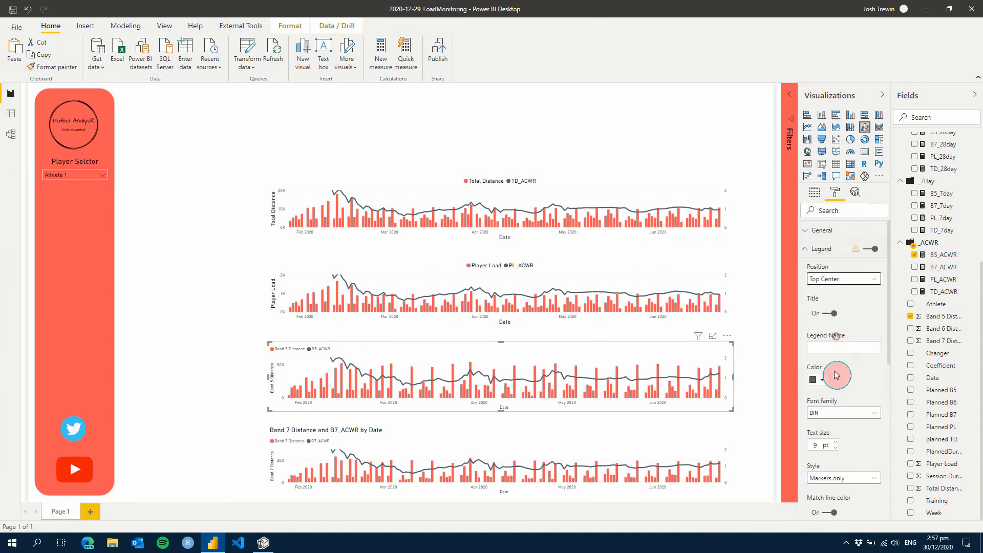
Make the Band 5 Distance chart's legend text black and turn off the chart's Responsive option
{"action": "left_click", "coordinate": [819, 380]}
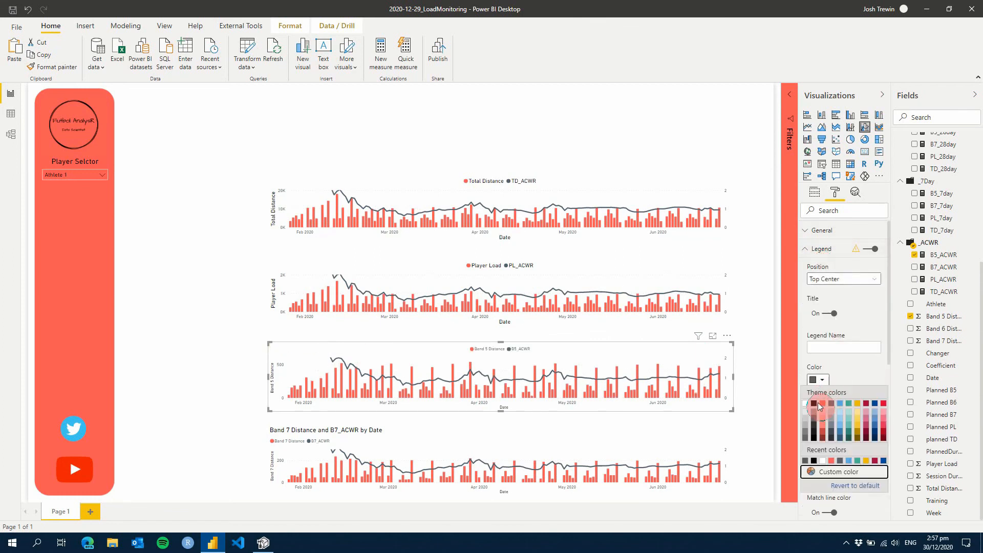
{"action": "left_click", "coordinate": [830, 232]}
{"action": "left_click", "coordinate": [834, 263]}
{"action": "left_click", "coordinate": [823, 229]}
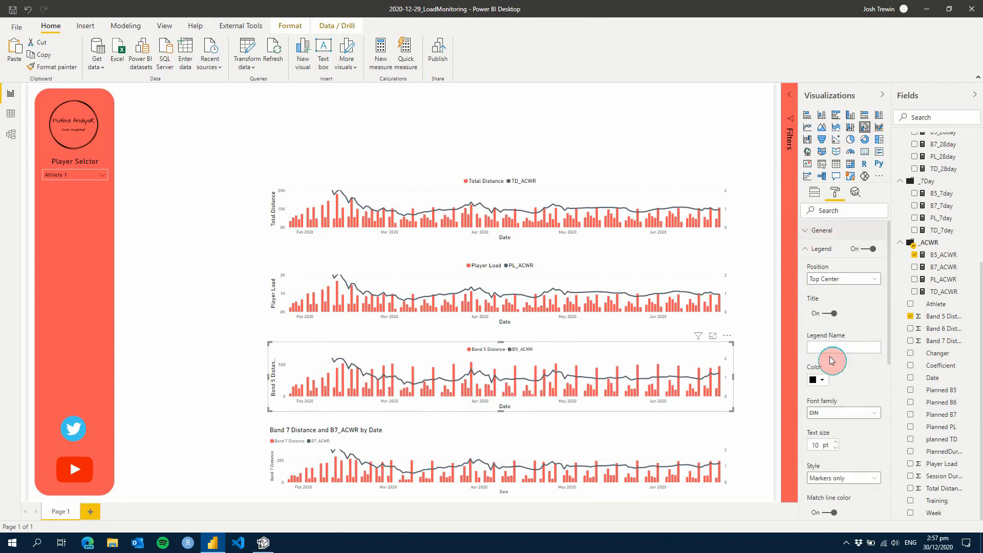
Set the Band 5 Distance chart's legend text to 12 pt
{"action": "left_click", "coordinate": [836, 442]}
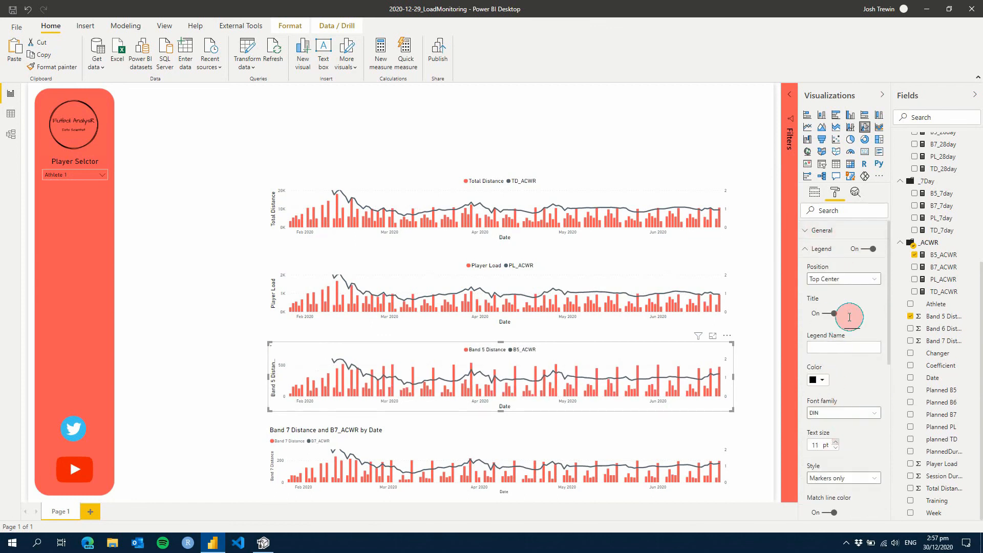
{"action": "left_click", "coordinate": [824, 254]}
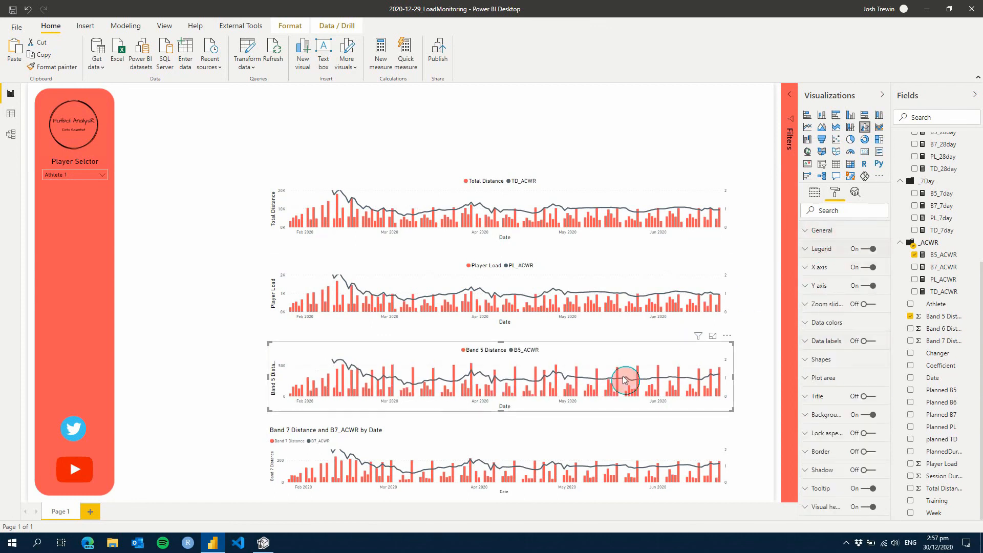
Turn off the Responsive option and the title of the Band 7 Distance chart
{"action": "left_click", "coordinate": [618, 443]}
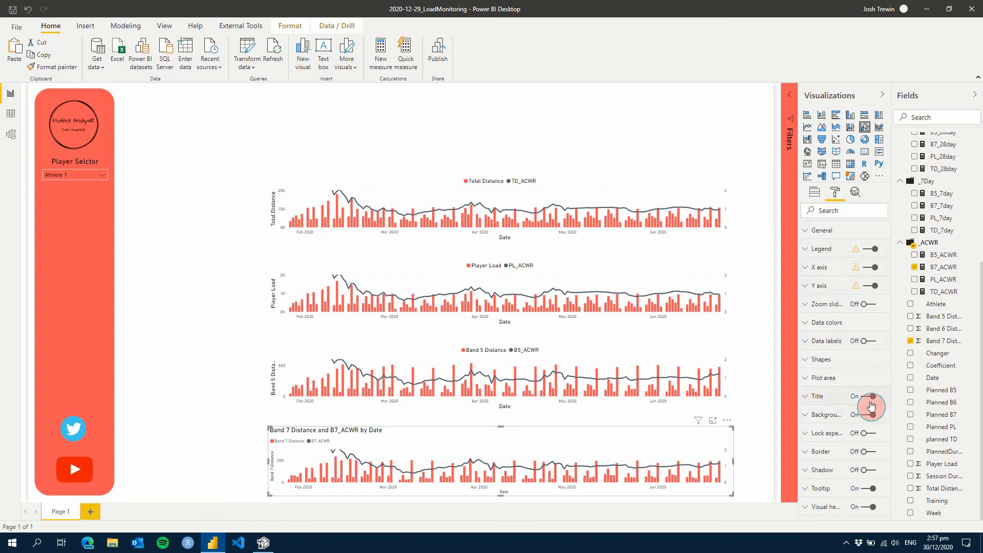
{"action": "left_click", "coordinate": [835, 234]}
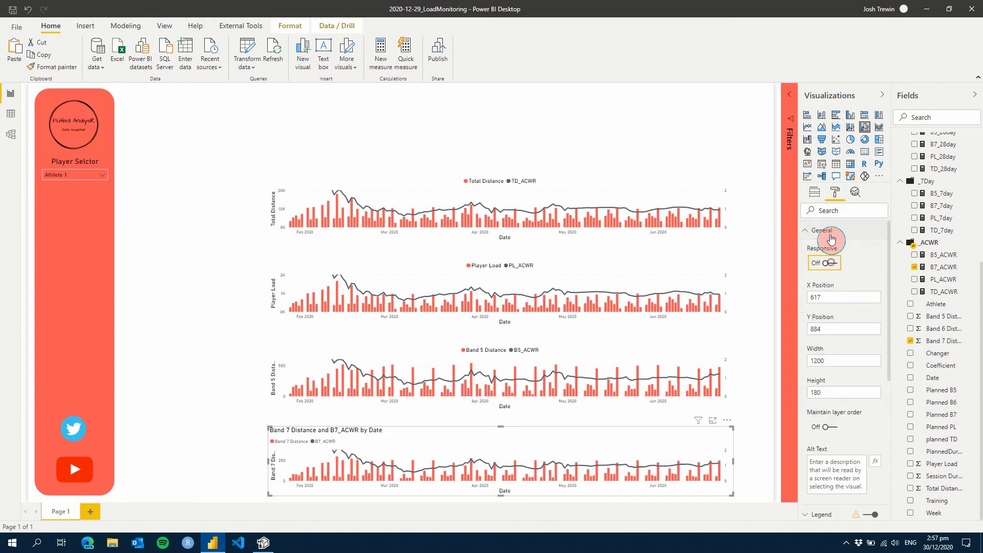
{"action": "left_click", "coordinate": [832, 231]}
{"action": "left_click", "coordinate": [865, 398]}
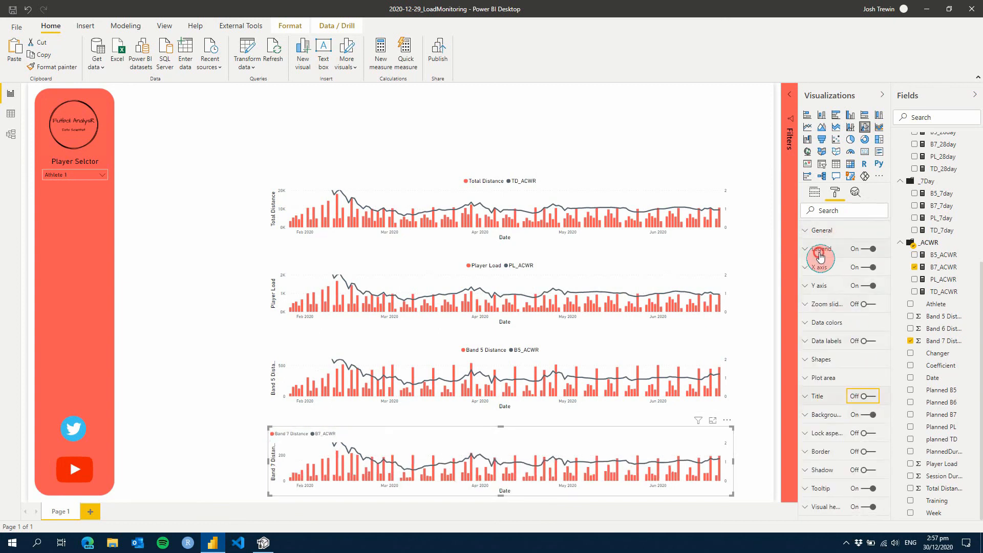
Set the Band 7 Distance chart's legend position to Top Center and its text to 12 pt black
{"action": "left_click", "coordinate": [845, 249]}
{"action": "left_click", "coordinate": [843, 279]}
{"action": "left_click", "coordinate": [843, 336]}
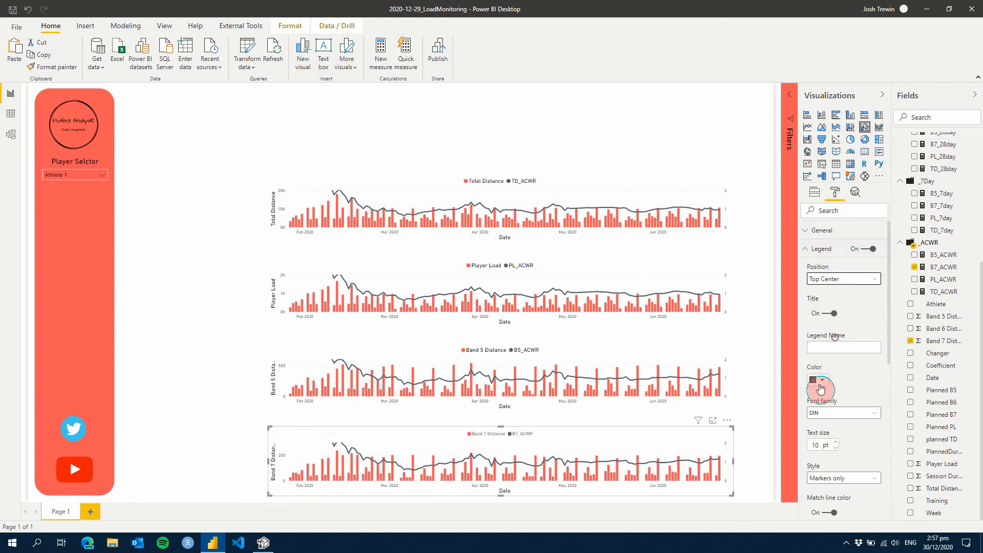
{"action": "left_click", "coordinate": [819, 381]}
{"action": "left_click", "coordinate": [813, 460]}
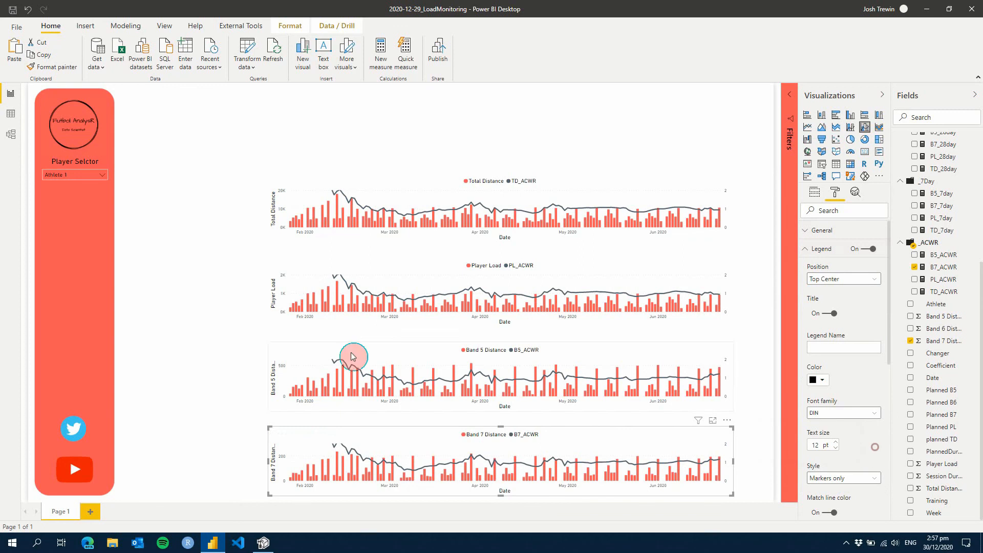
{"action": "left_click", "coordinate": [232, 409]}
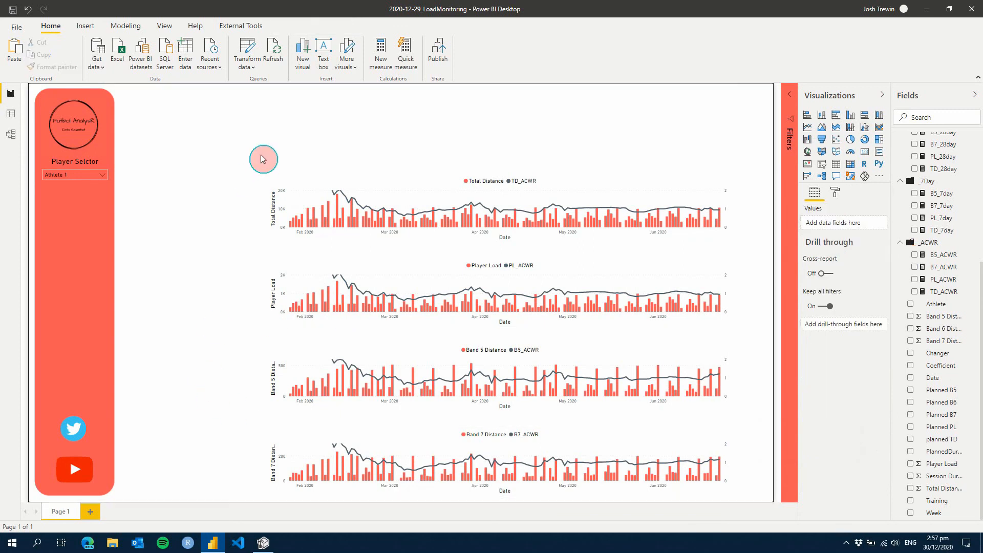
Switch the player selector to Athlete 2, Athlete 5 and finally Athlete 7 to test the charts' filtering
{"action": "left_click", "coordinate": [88, 183]}
{"action": "left_click", "coordinate": [91, 177]}
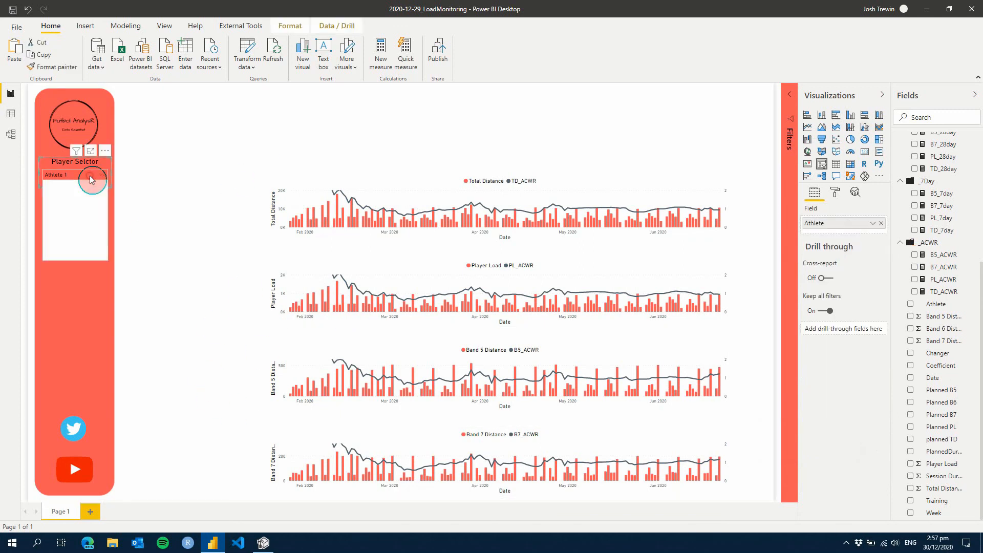
{"action": "left_click", "coordinate": [67, 194]}
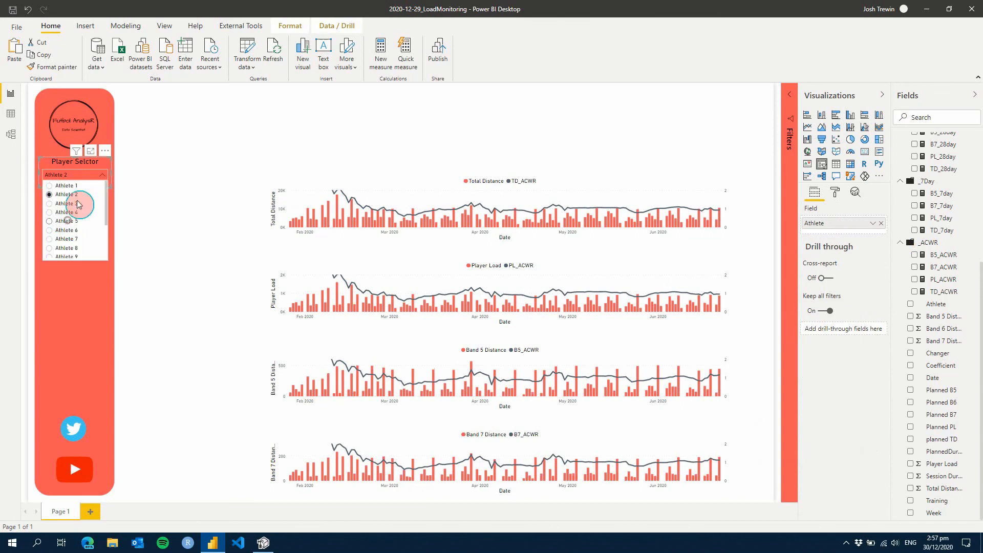
{"action": "left_click", "coordinate": [72, 225]}
{"action": "left_click", "coordinate": [90, 177]}
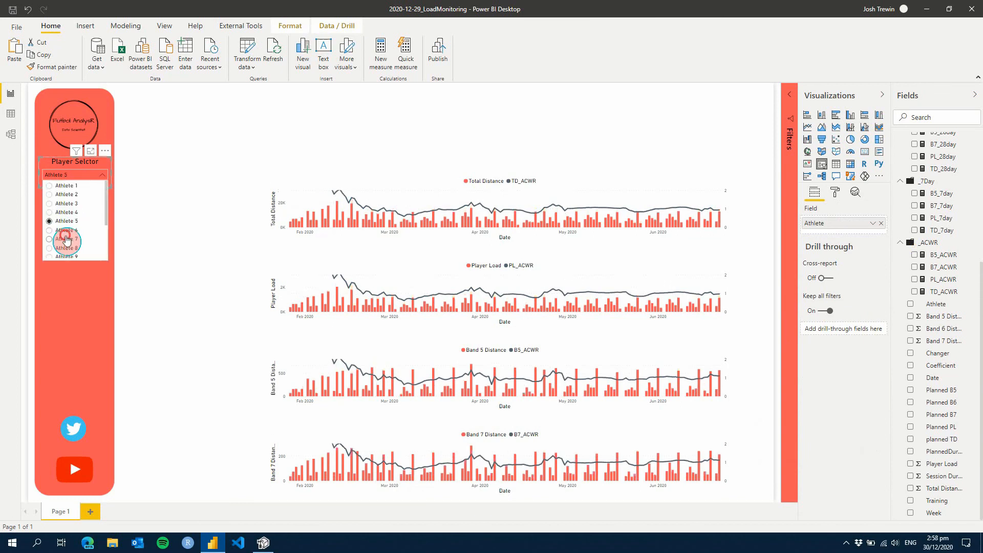
{"action": "left_click", "coordinate": [67, 239]}
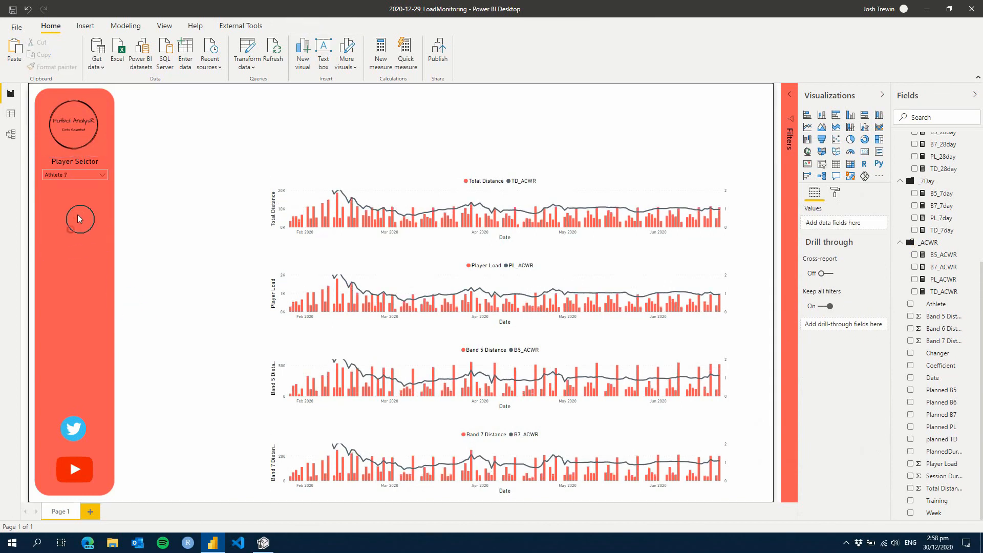
Add a slicer for the DateTable's Date field below the player selector and turn off its background
{"action": "left_click", "coordinate": [220, 187]}
{"action": "left_click", "coordinate": [822, 165]}
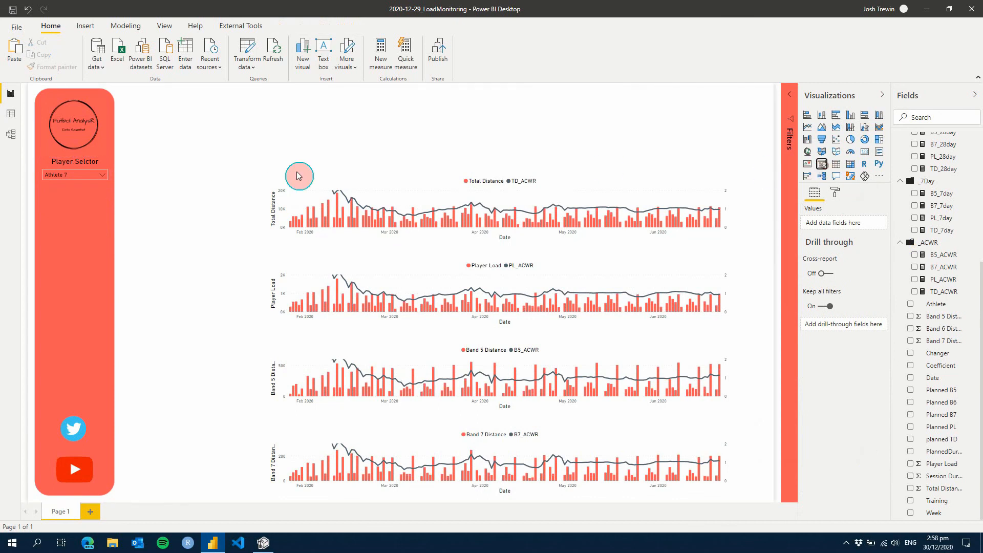
{"action": "left_click_drag", "start_coordinate": [117, 92], "coordinate": [88, 196]}
{"action": "scroll", "coordinate": [942, 235], "scroll_direction": "up", "scroll_amount": 4}
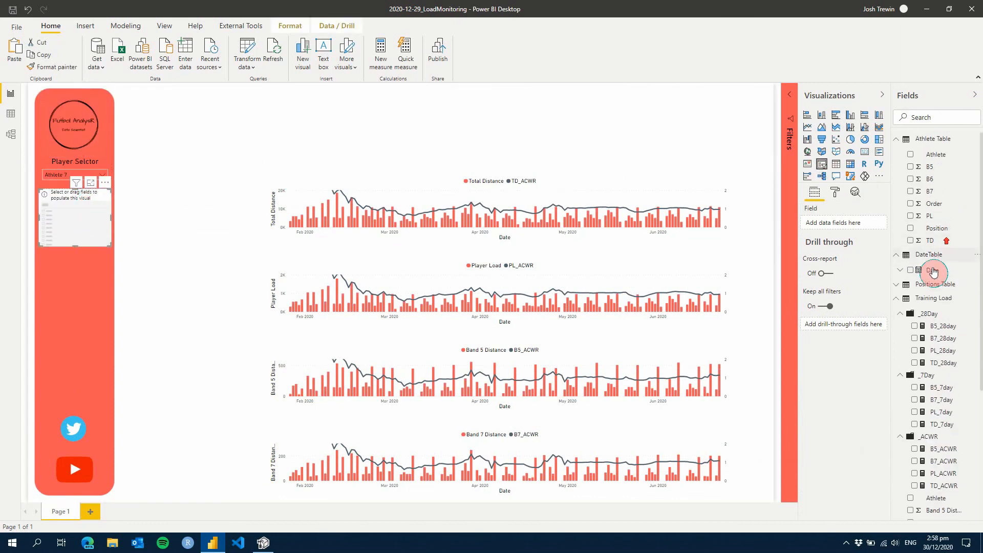
{"action": "left_click_drag", "start_coordinate": [929, 271], "coordinate": [859, 230]}
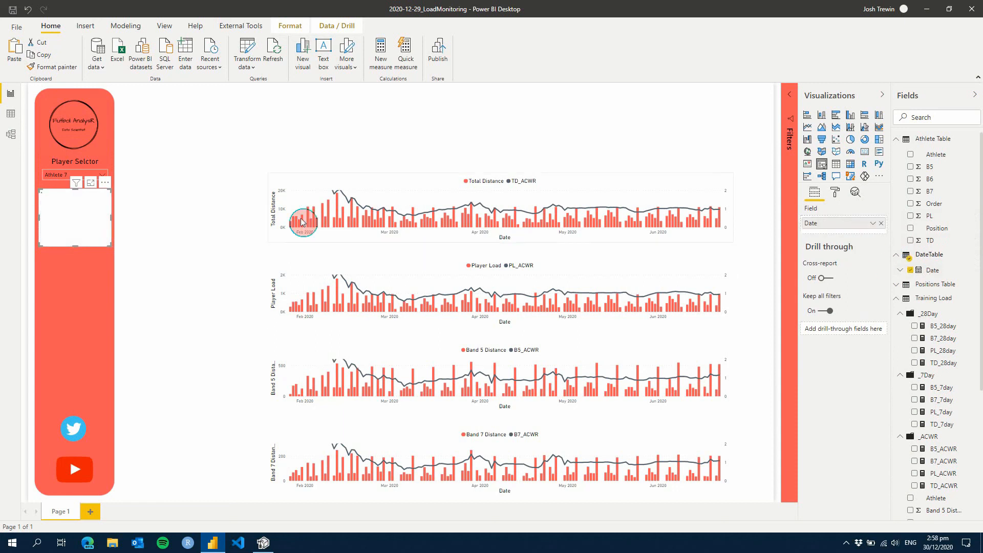
{"action": "left_click", "coordinate": [836, 193]}
{"action": "left_click", "coordinate": [868, 322]}
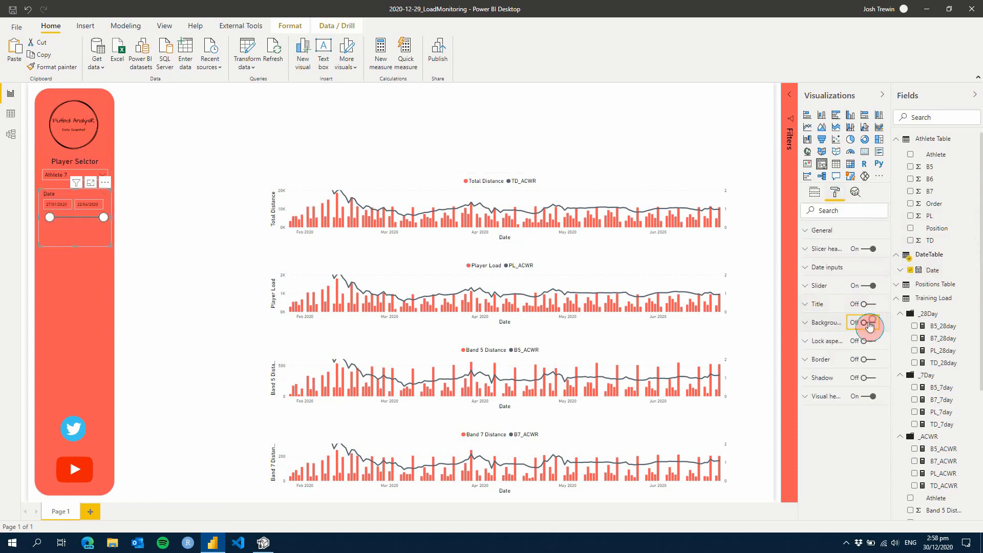
Set the date slicer's date input text to 12 pt and make the slicer slightly taller
{"action": "left_click", "coordinate": [830, 268]}
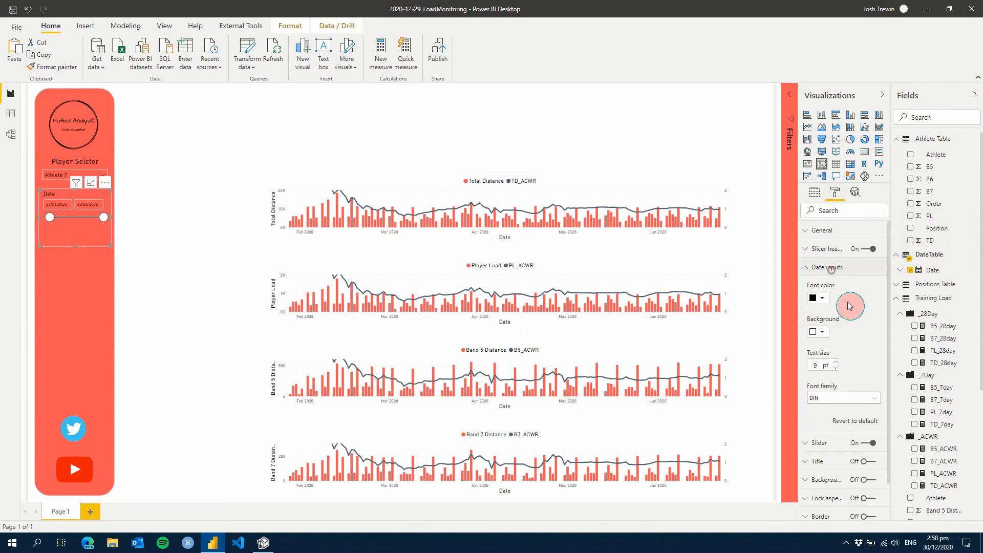
{"action": "left_click", "coordinate": [836, 363]}
{"action": "left_click", "coordinate": [818, 298]}
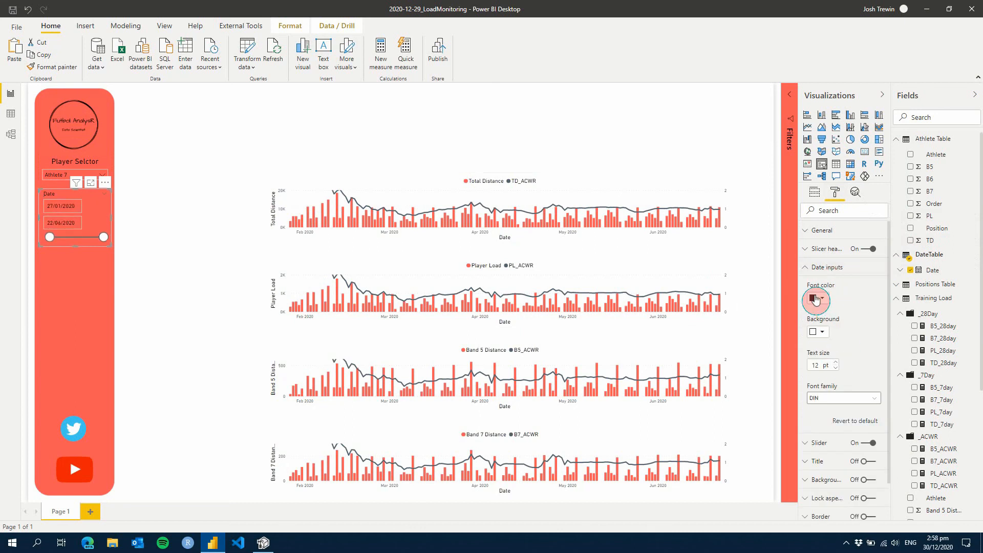
{"action": "left_click", "coordinate": [466, 284]}
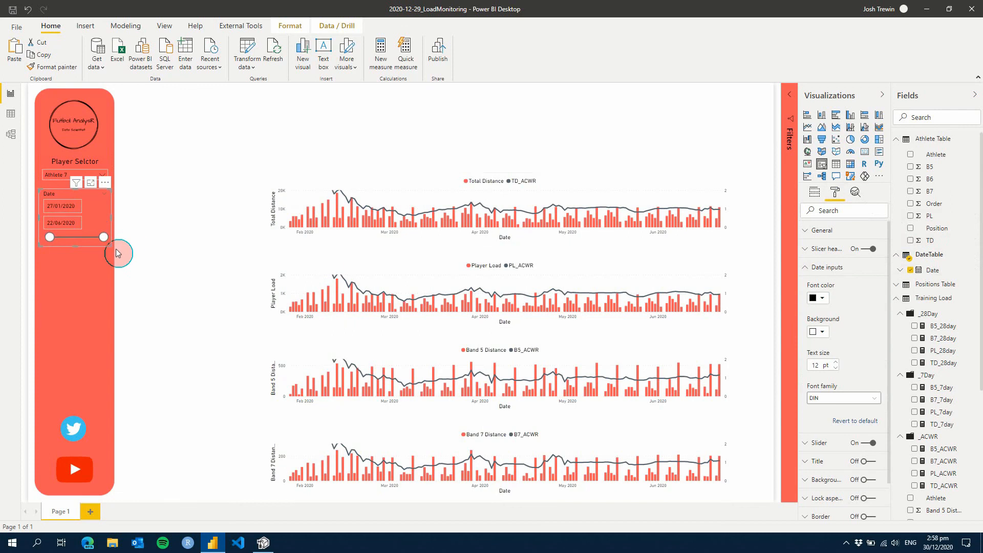
{"action": "left_click_drag", "start_coordinate": [75, 248], "coordinate": [77, 257]}
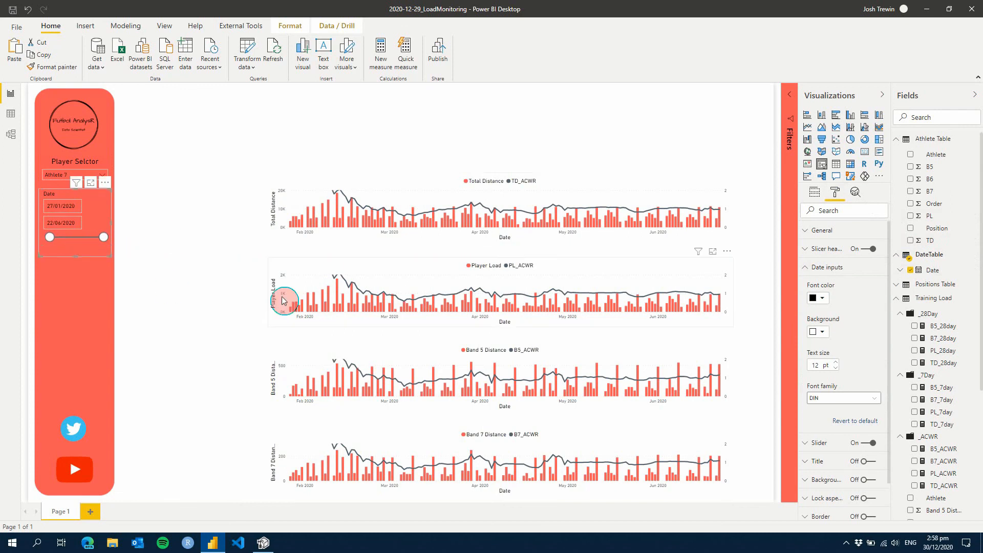
Turn on the date slicer's title with the text "Date Selector", centred and in a larger text size
{"action": "left_click", "coordinate": [839, 272]}
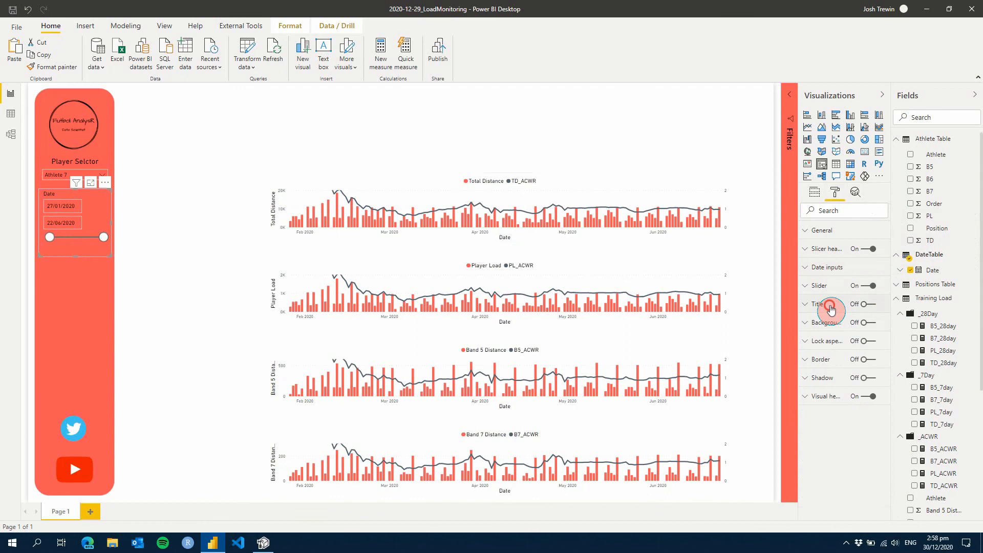
{"action": "left_click", "coordinate": [869, 304]}
{"action": "left_click", "coordinate": [830, 333]}
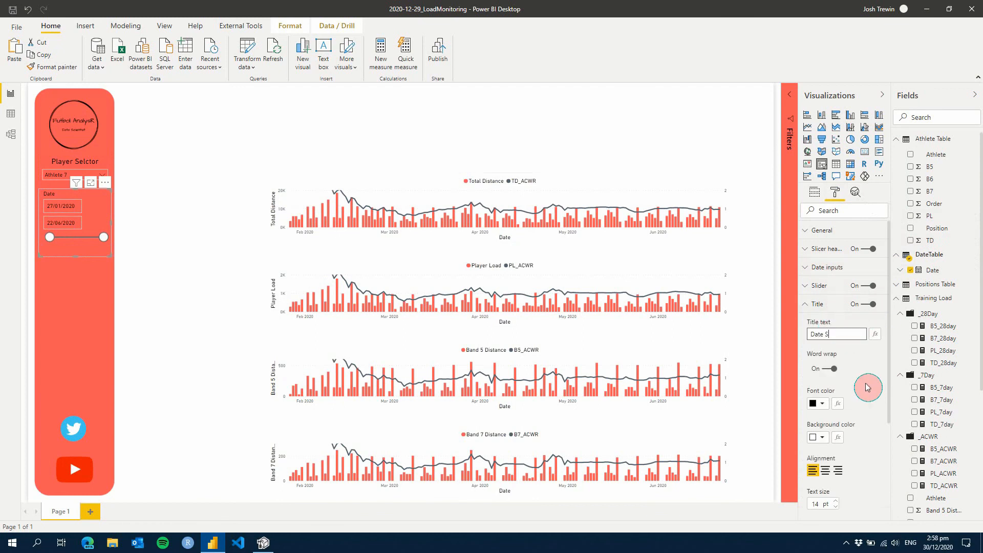
{"action": "type", "text": "Date Selector"}
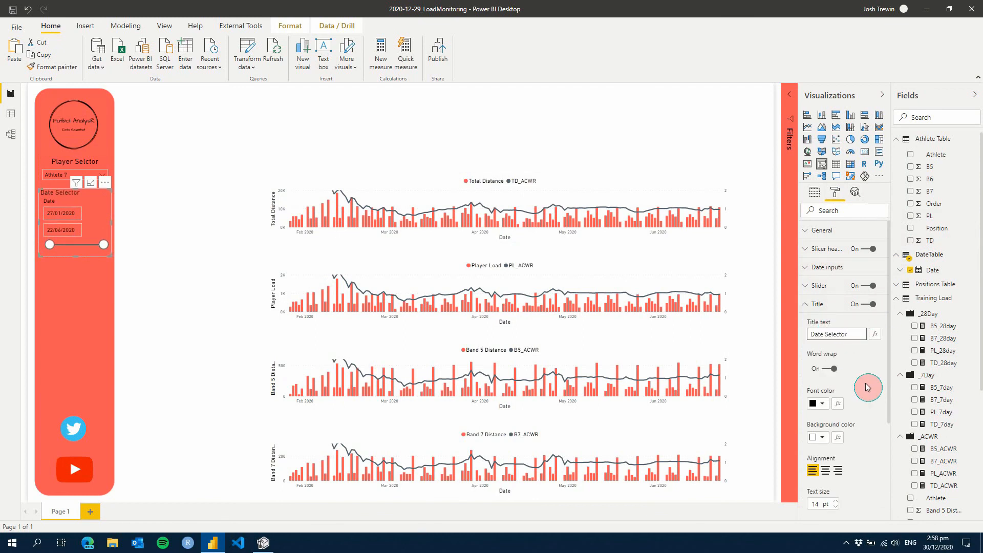
{"action": "left_click", "coordinate": [825, 470]}
{"action": "left_click", "coordinate": [835, 501]}
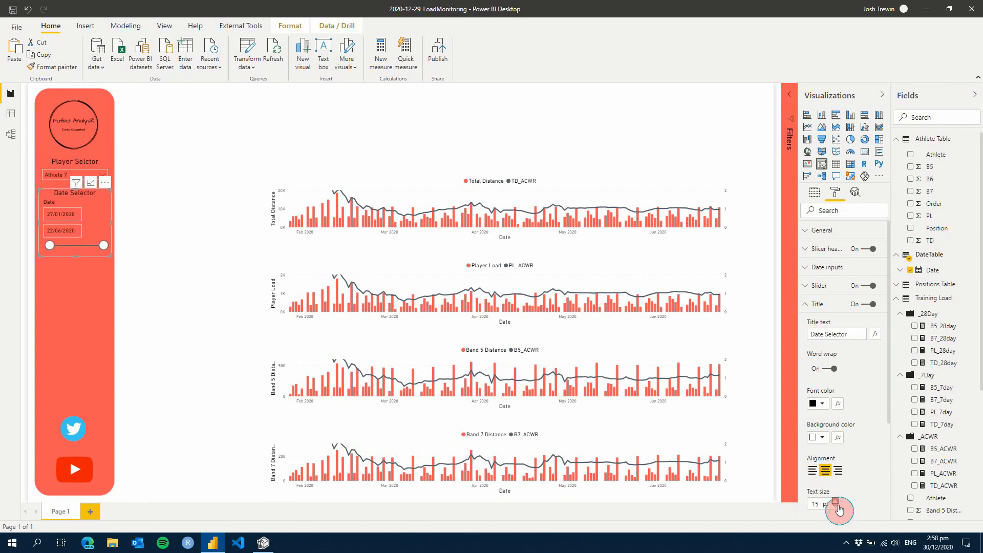
{"action": "left_click", "coordinate": [817, 305]}
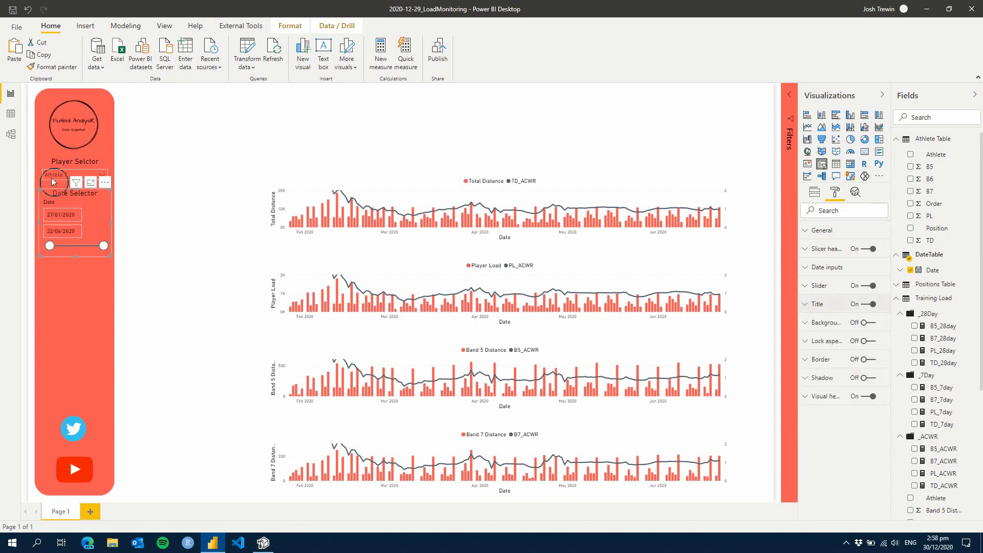
Try the date slicer without its slicer header and turn the header back on
{"action": "left_click", "coordinate": [867, 249]}
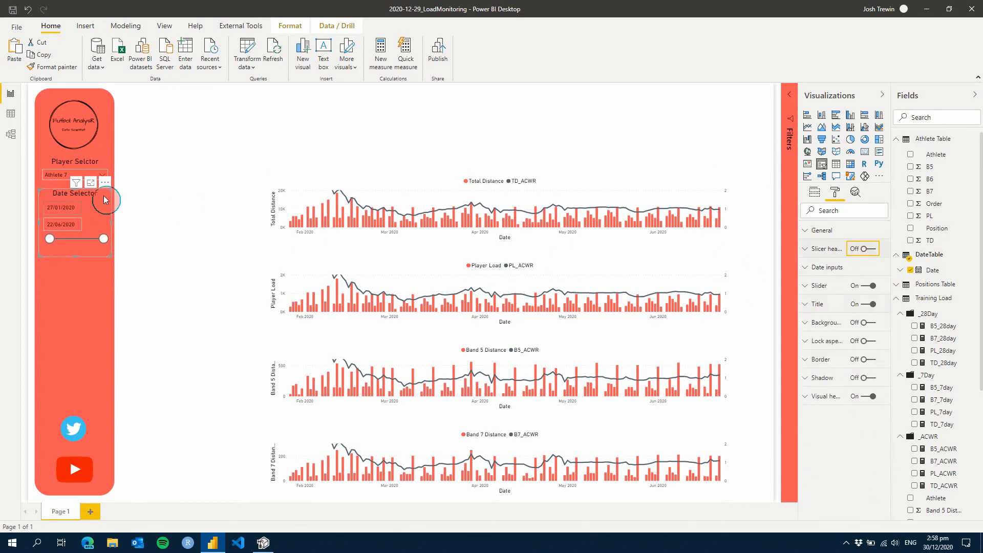
{"action": "left_click", "coordinate": [870, 251]}
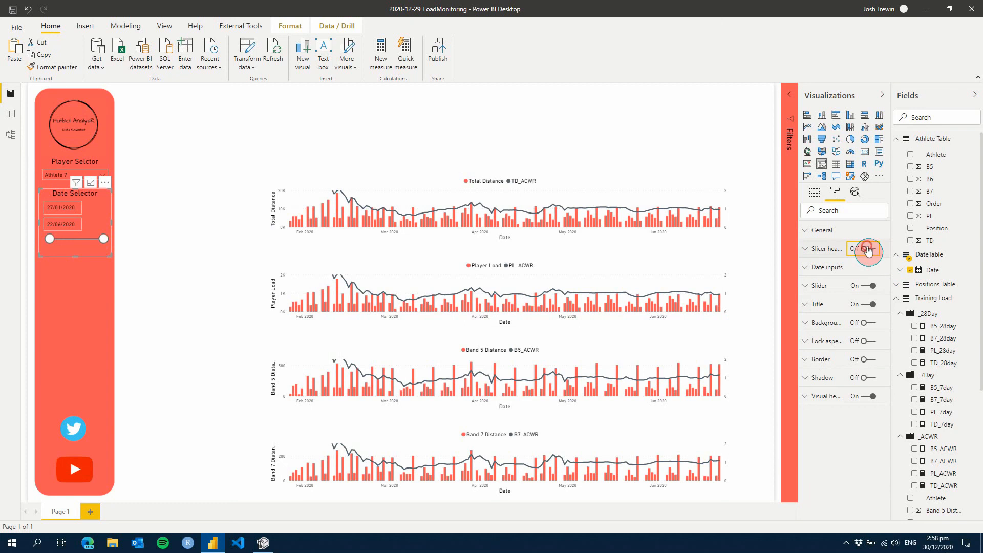
Try the date slicer as Relative Date with Months and Years periods, and return it to Between
{"action": "left_click", "coordinate": [107, 206]}
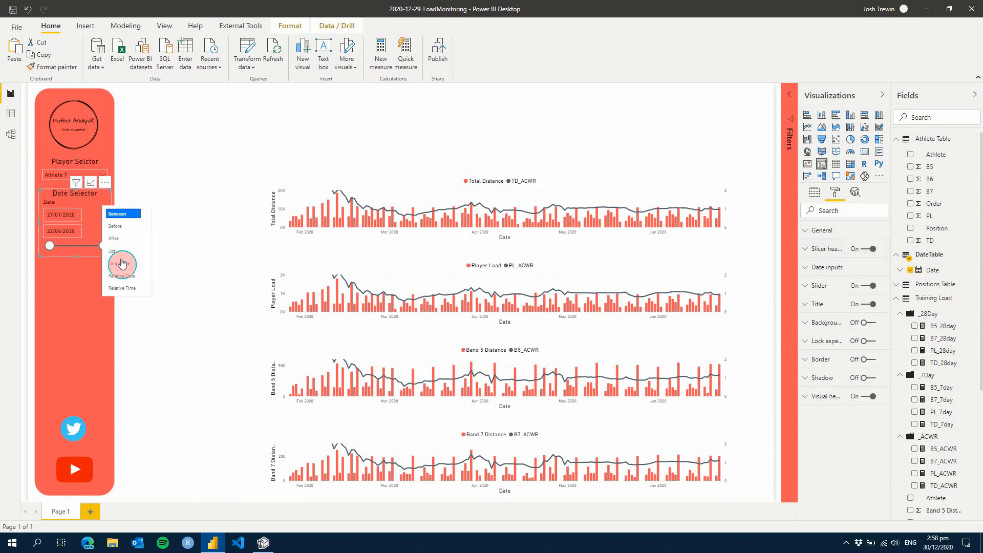
{"action": "left_click", "coordinate": [123, 276]}
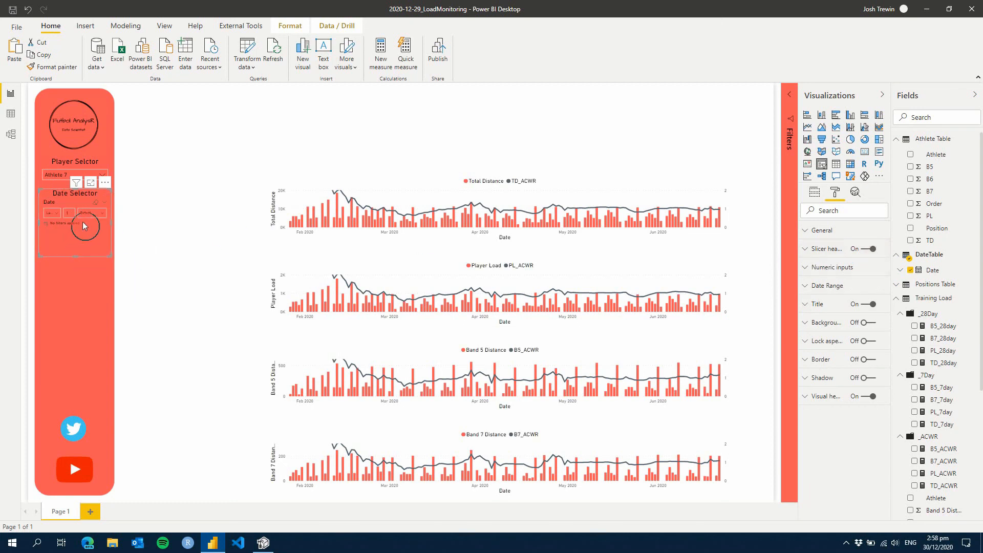
{"action": "left_click", "coordinate": [94, 214]}
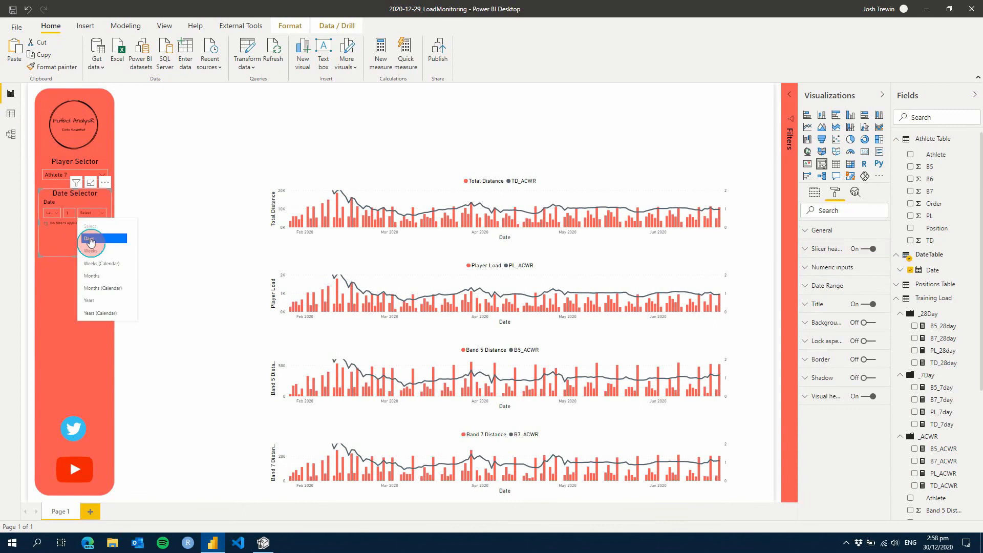
{"action": "left_click", "coordinate": [110, 276]}
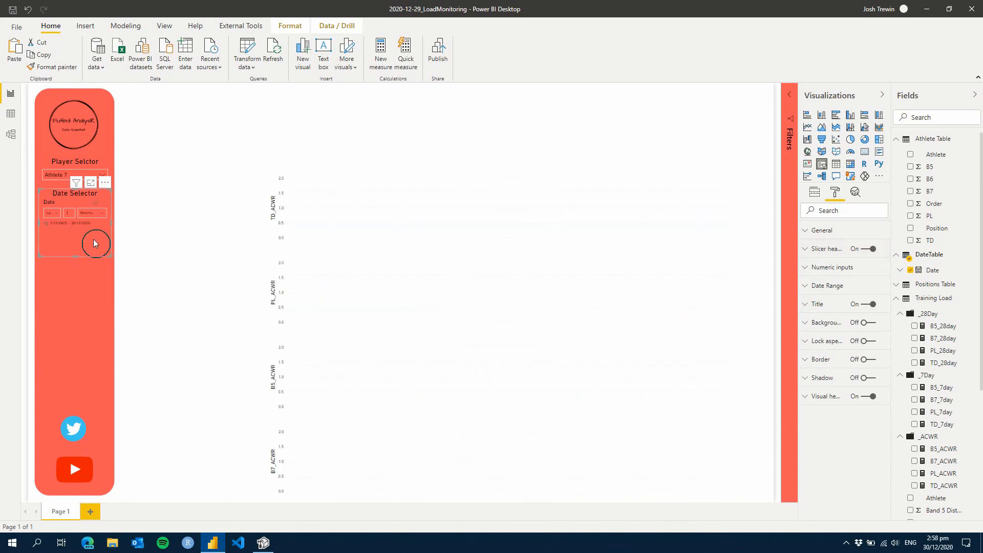
{"action": "left_click", "coordinate": [97, 214]}
{"action": "left_click", "coordinate": [102, 301]}
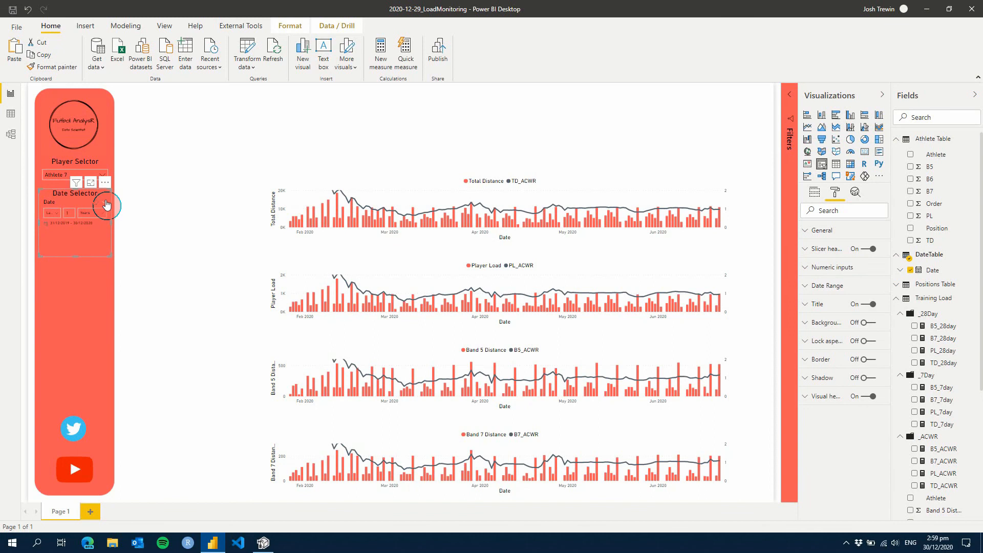
{"action": "left_click", "coordinate": [107, 205]}
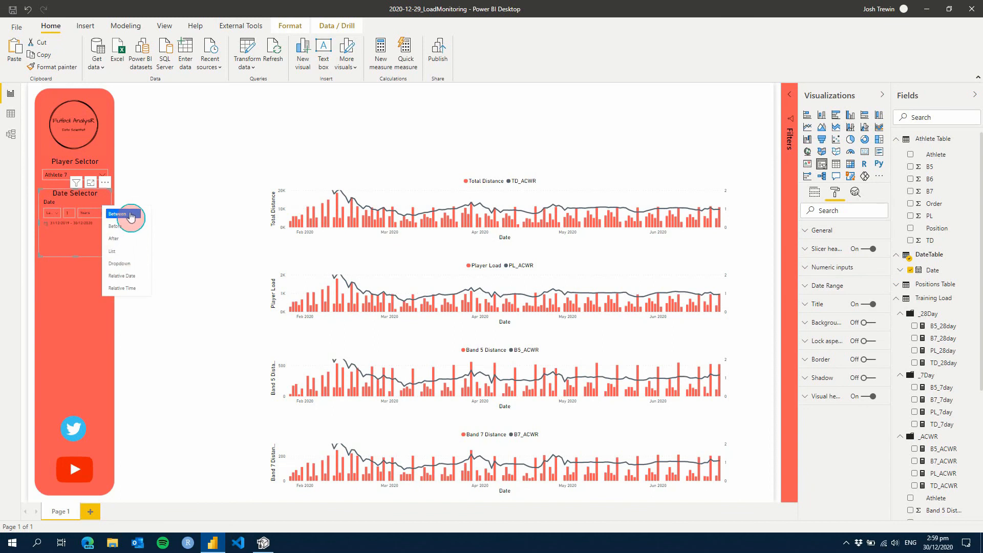
{"action": "left_click", "coordinate": [129, 214]}
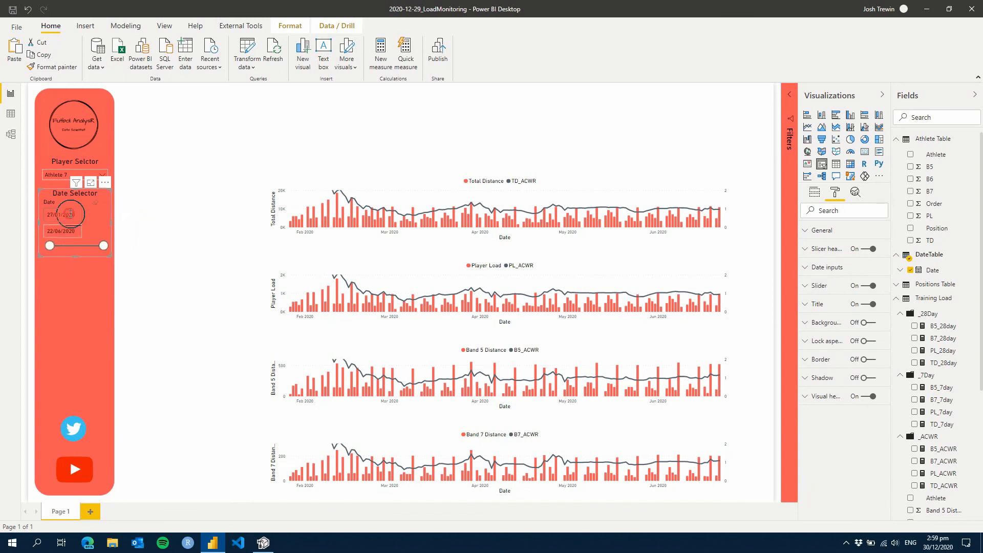
Set the date slicer's start date to 1/04/2020 from its calendar
{"action": "left_click", "coordinate": [71, 214]}
{"action": "left_click", "coordinate": [154, 231]}
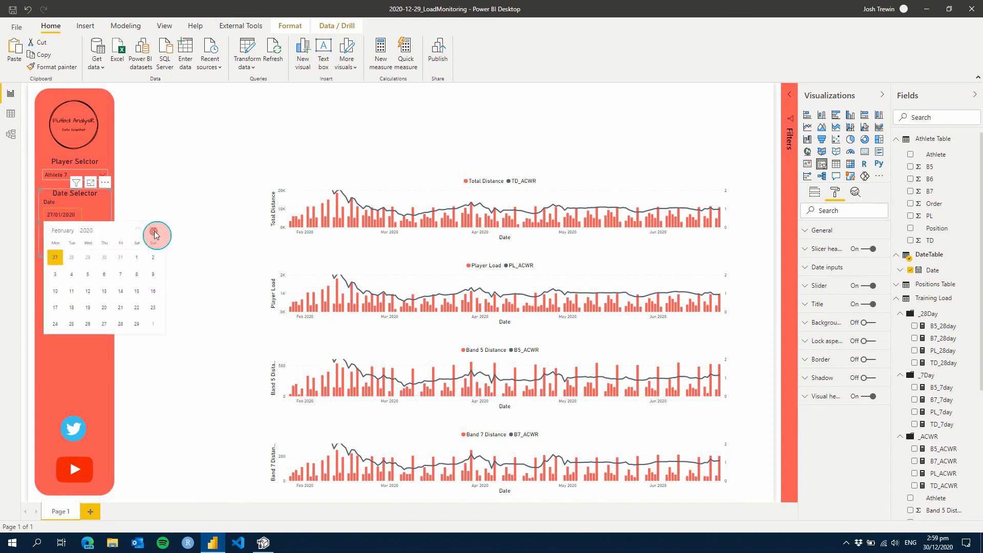
{"action": "left_click", "coordinate": [154, 232]}
{"action": "left_click", "coordinate": [84, 337]}
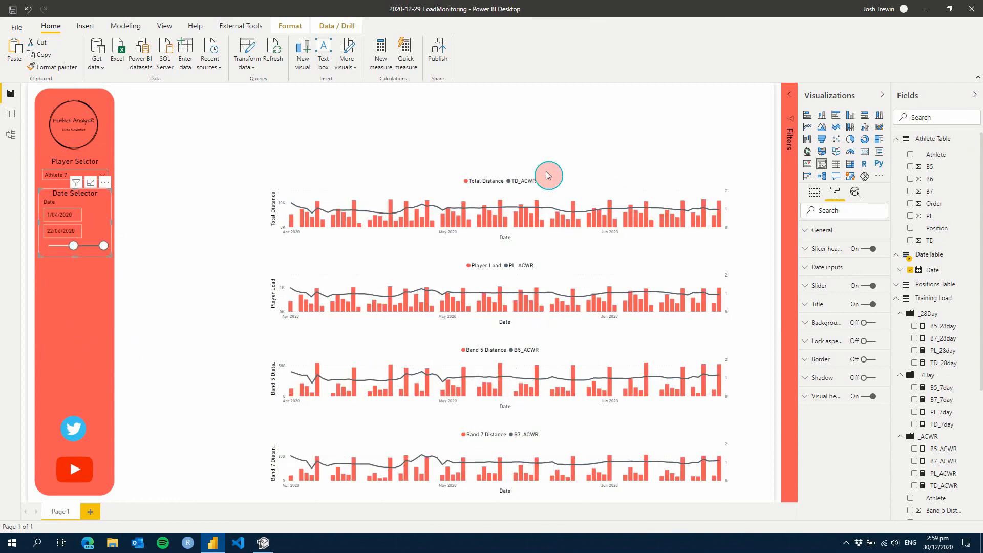
Try data labels on the Total Distance chart and turn them off again
{"action": "left_click", "coordinate": [580, 217]}
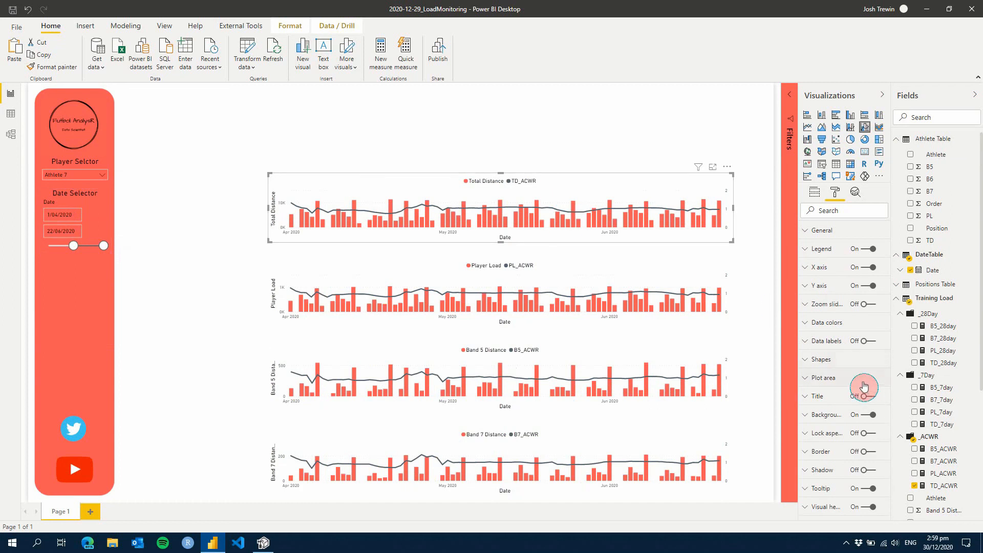
{"action": "left_click", "coordinate": [870, 342]}
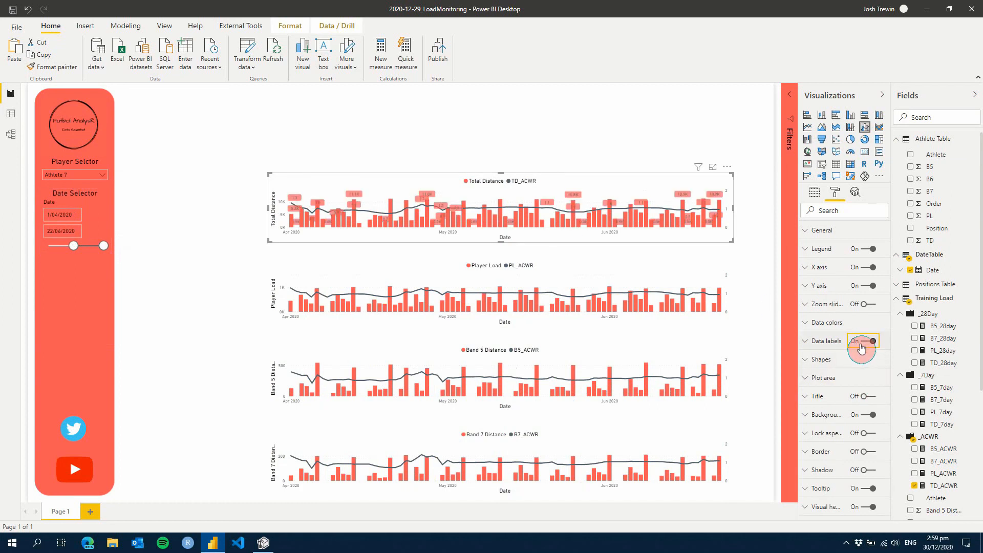
{"action": "left_click", "coordinate": [862, 347]}
{"action": "left_click", "coordinate": [856, 202]}
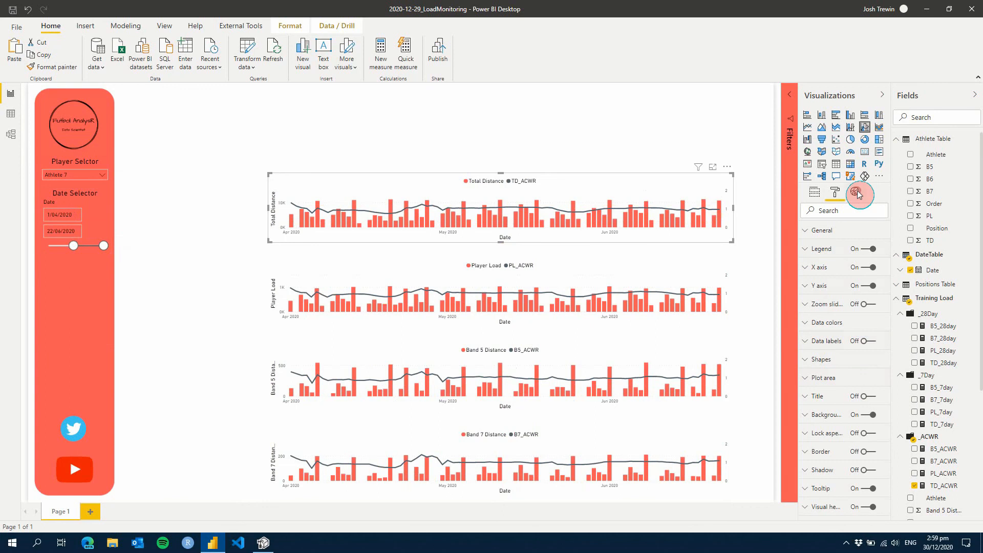
{"action": "left_click", "coordinate": [835, 196]}
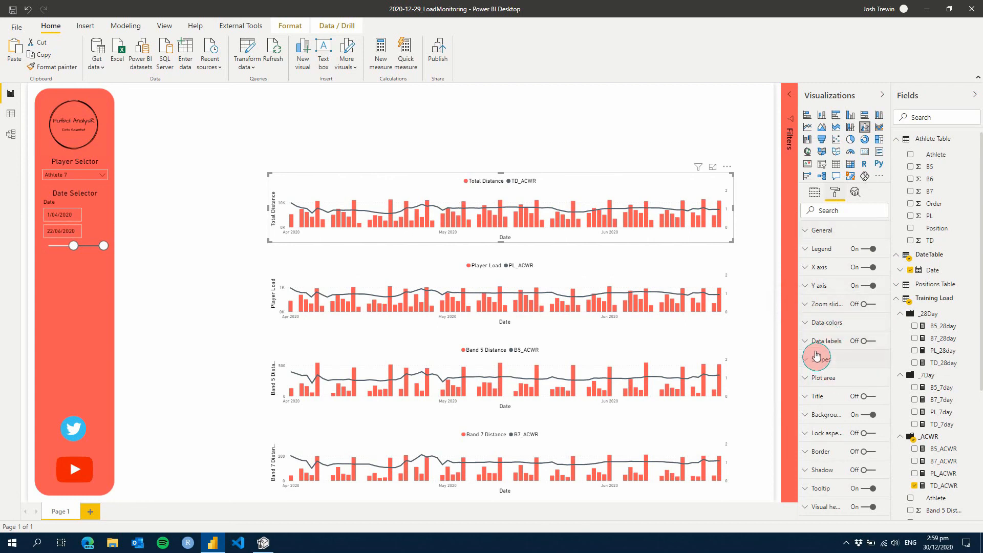
Show markers on the Total Distance chart's TD_ACWR line and set its stroke width to 0
{"action": "left_click", "coordinate": [822, 365]}
{"action": "scroll", "coordinate": [824, 366], "scroll_direction": "down", "scroll_amount": 2}
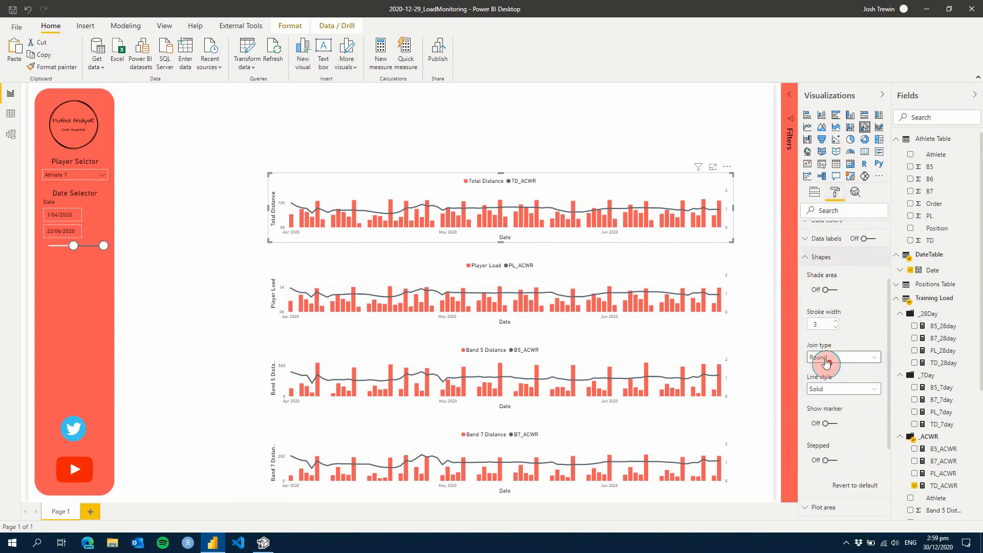
{"action": "left_click", "coordinate": [840, 389]}
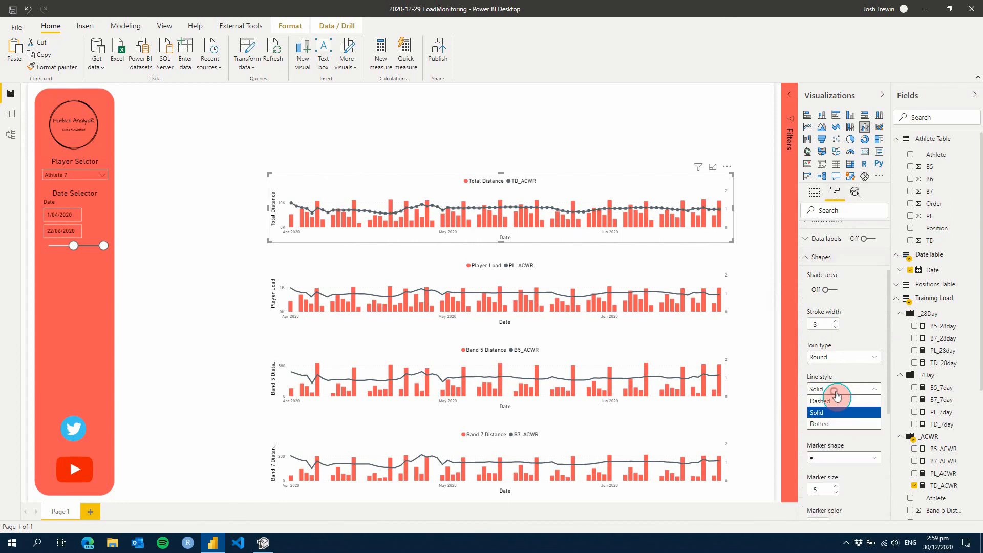
{"action": "left_click", "coordinate": [836, 327]}
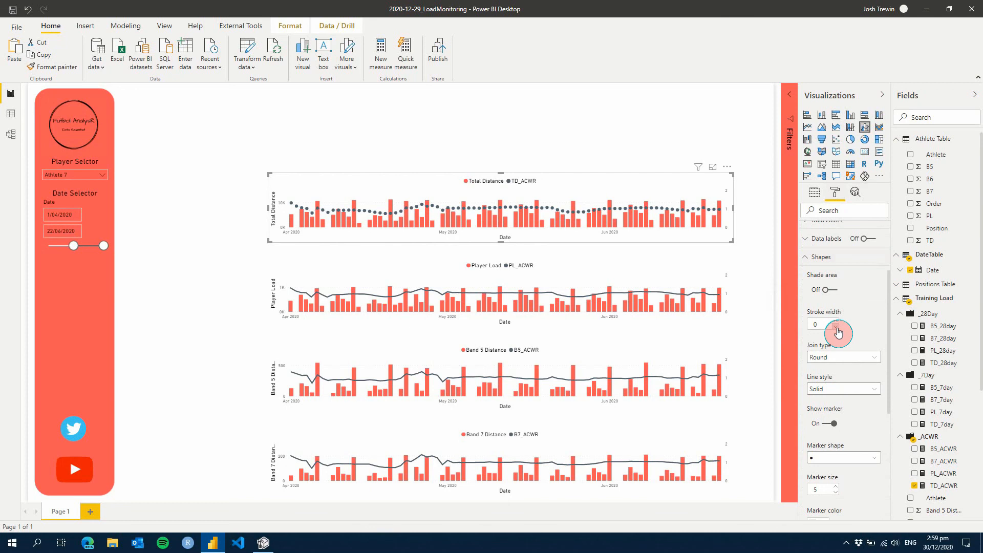
{"action": "scroll", "coordinate": [830, 461], "scroll_direction": "down", "scroll_amount": 2}
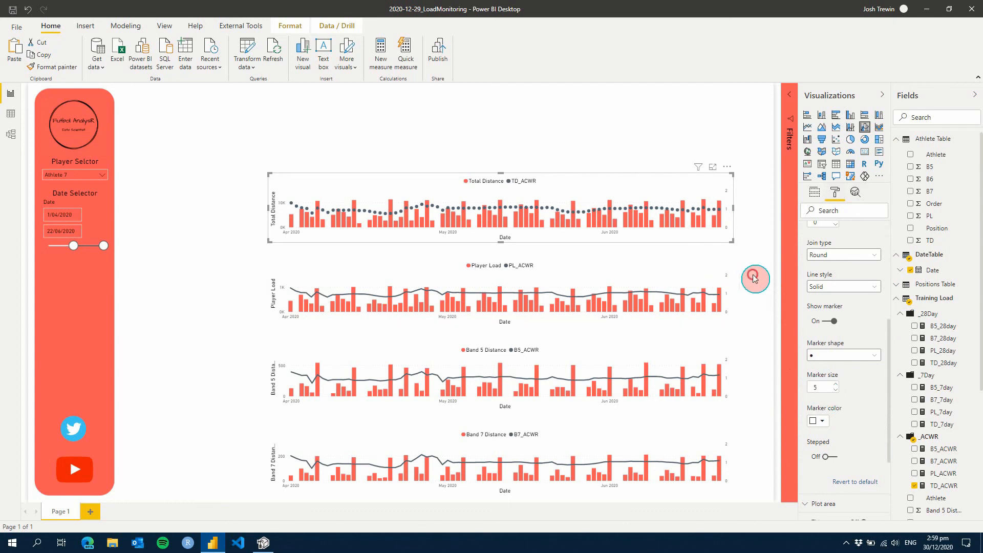
Add a card beside the Total Distance chart, on its left, showing the TD_28day measure
{"action": "left_click", "coordinate": [494, 262]}
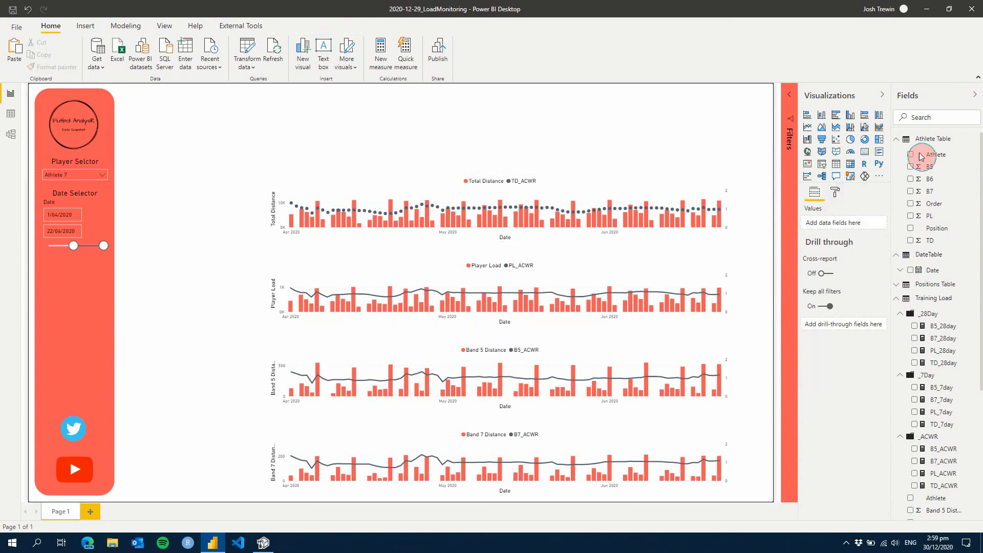
{"action": "left_click", "coordinate": [865, 152]}
{"action": "left_click_drag", "start_coordinate": [69, 107], "coordinate": [200, 203]}
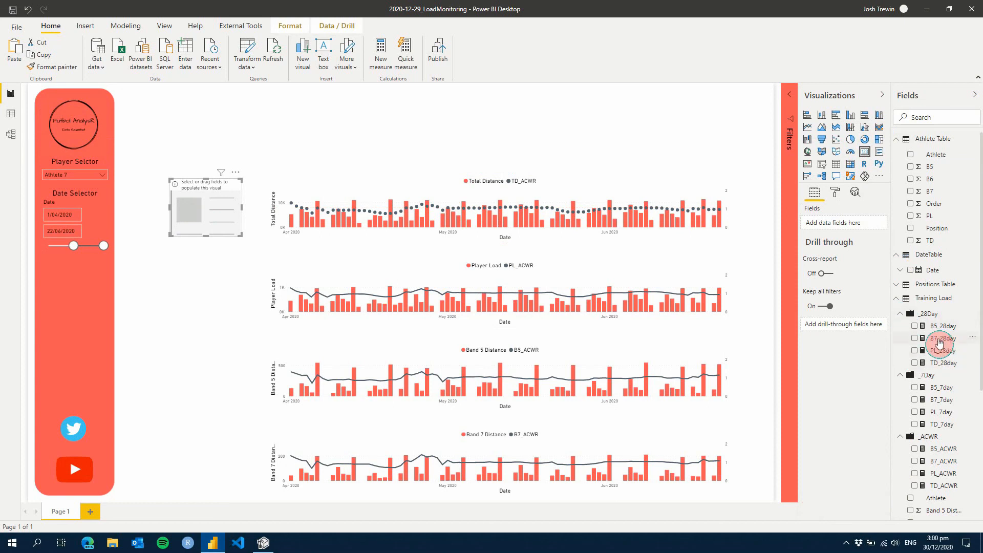
{"action": "left_click_drag", "start_coordinate": [937, 367], "coordinate": [852, 230]}
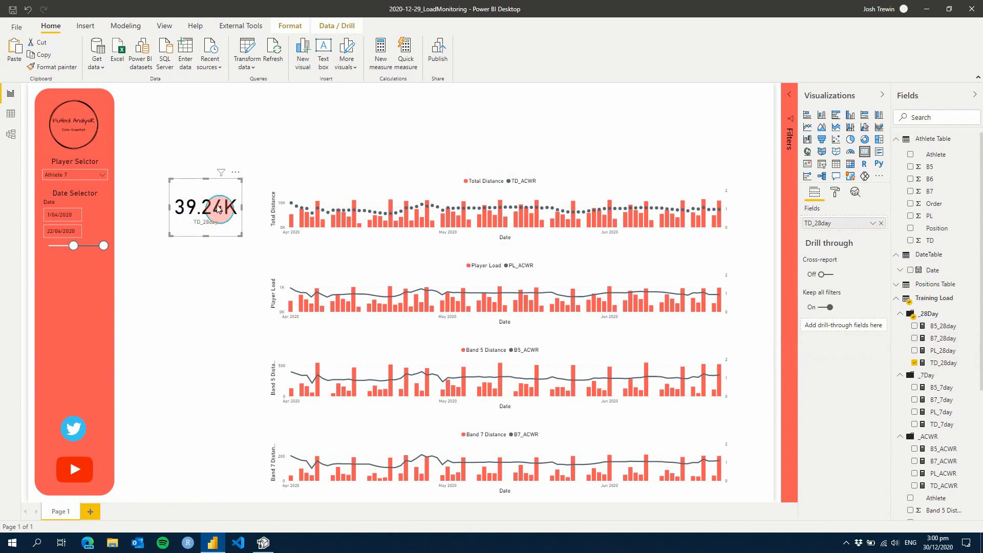
Set the TD_28day card's data label display units to None with 0 decimal places
{"action": "left_click", "coordinate": [835, 192]}
{"action": "left_click", "coordinate": [830, 249]}
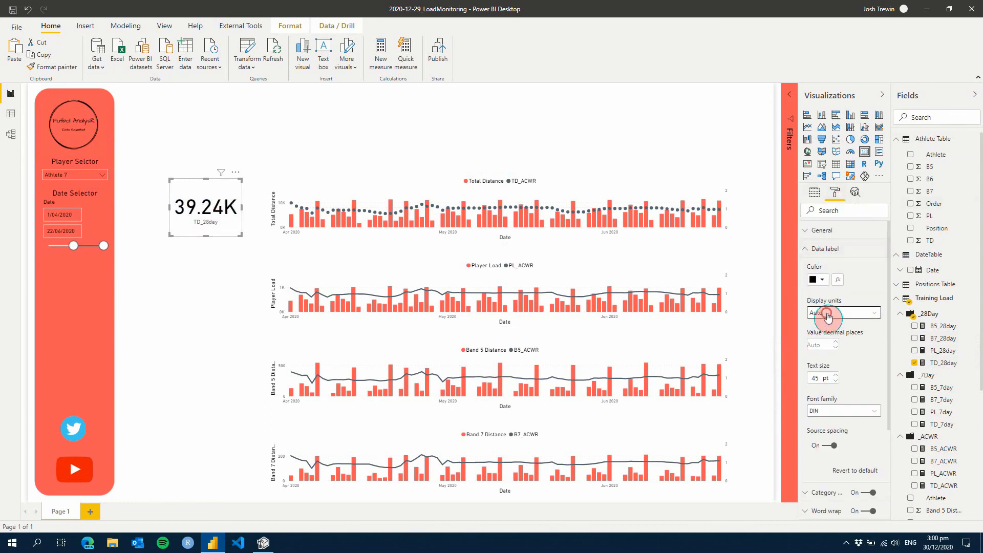
{"action": "left_click", "coordinate": [823, 312]}
{"action": "left_click", "coordinate": [819, 330]}
{"action": "left_click", "coordinate": [826, 355]}
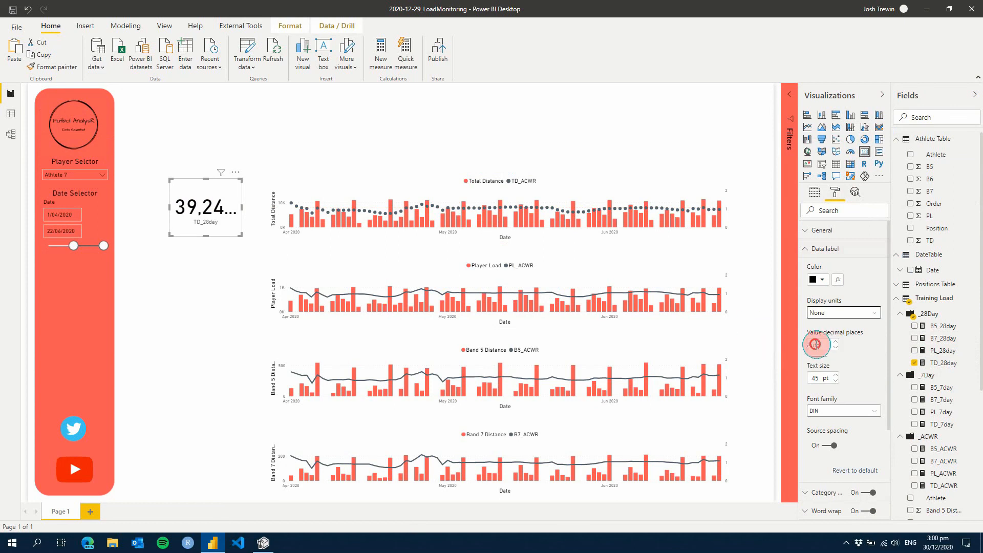
{"action": "left_click", "coordinate": [824, 395]}
{"action": "type", "text": "0"}
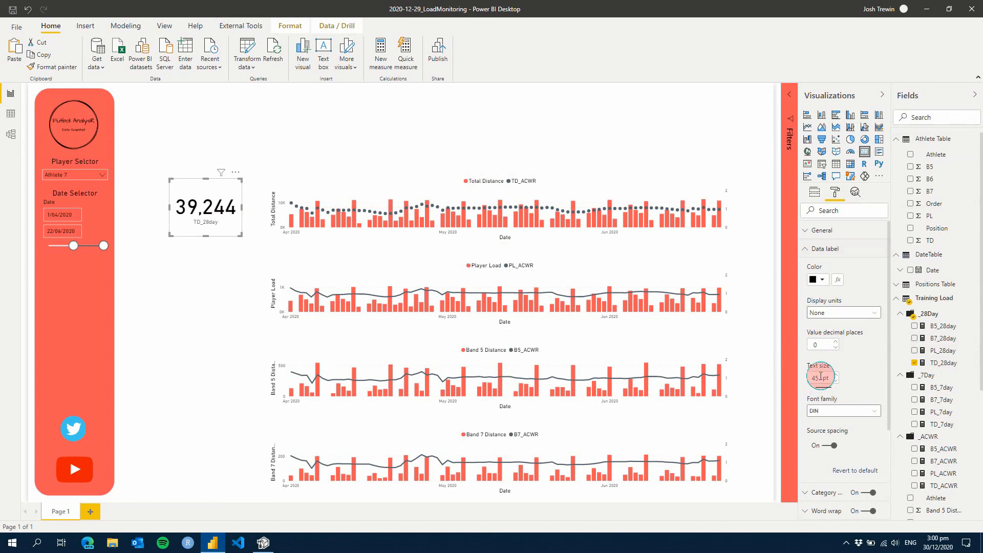
Set the TD_28day card's data label text size to 25 pt
{"action": "left_click", "coordinate": [835, 381]}
{"action": "left_click", "coordinate": [835, 381]}
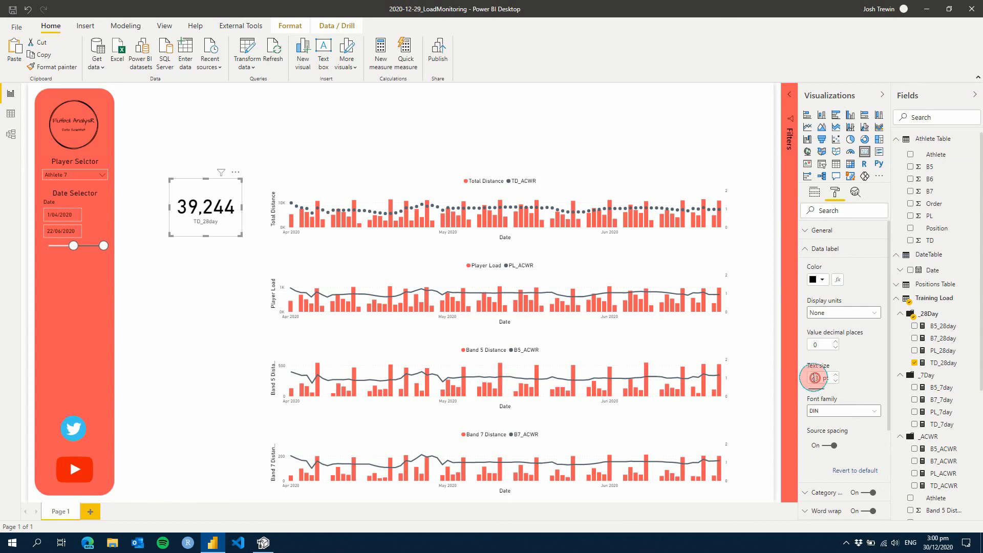
{"action": "double_click", "coordinate": [820, 380]}
{"action": "type", "text": "25"}
{"action": "key", "text": "Return"}
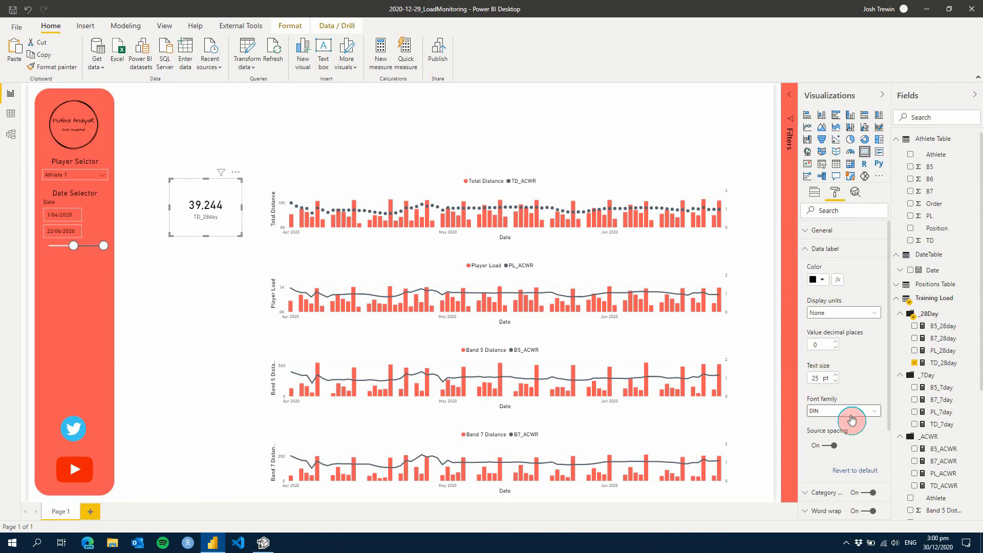
{"action": "left_click", "coordinate": [830, 250]}
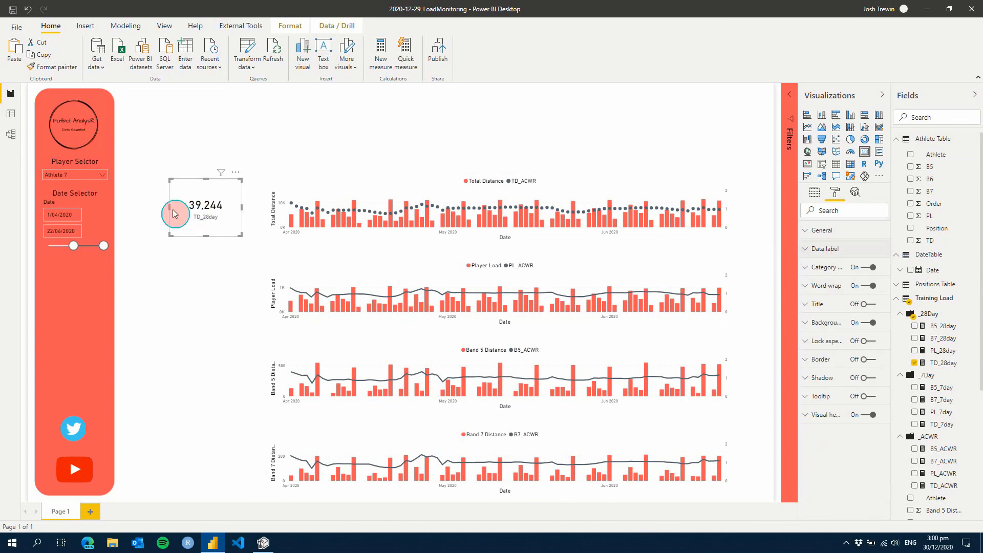
Narrow the TD_28day card slightly from its left edge and deselect it
{"action": "left_click_drag", "start_coordinate": [173, 213], "coordinate": [185, 214]}
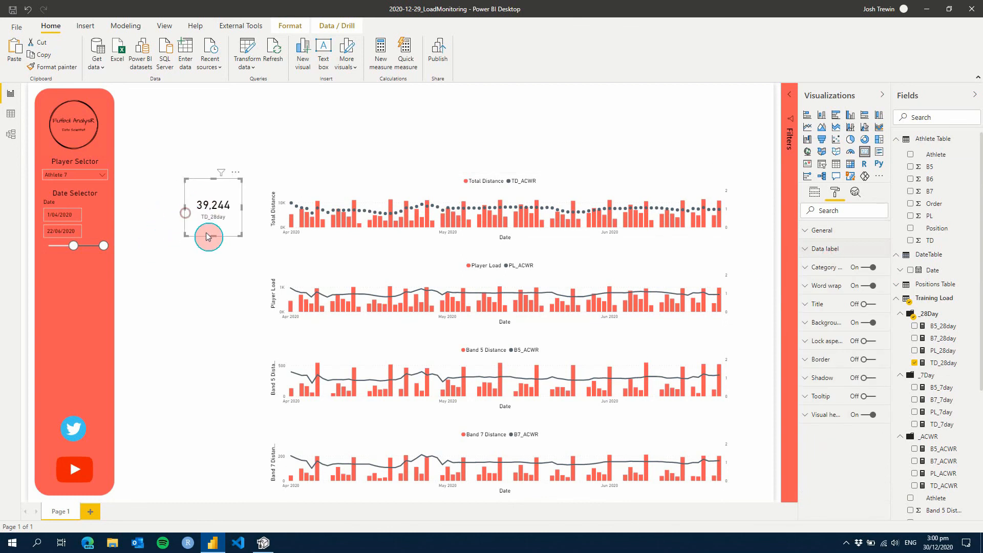
{"action": "left_click", "coordinate": [219, 283]}
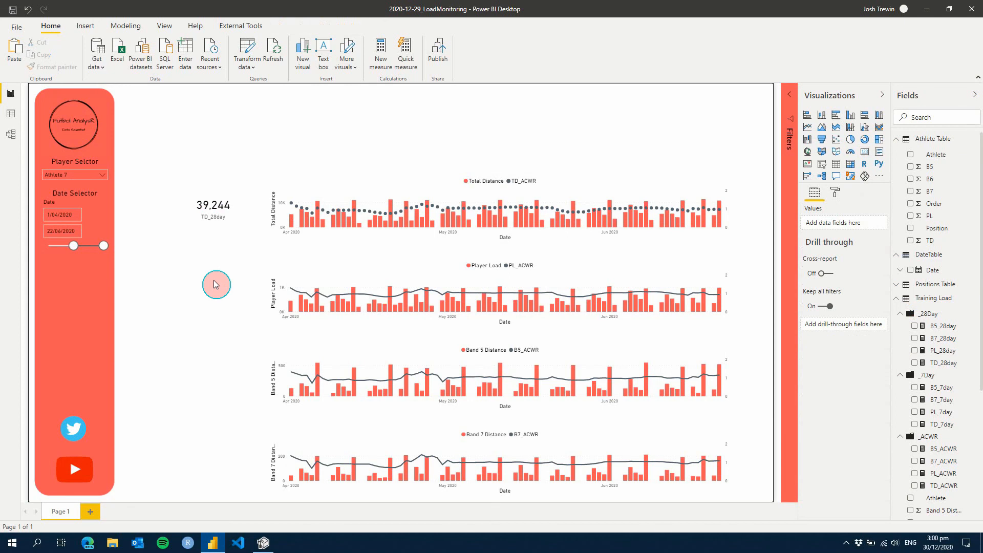
{"action": "left_click", "coordinate": [198, 215]}
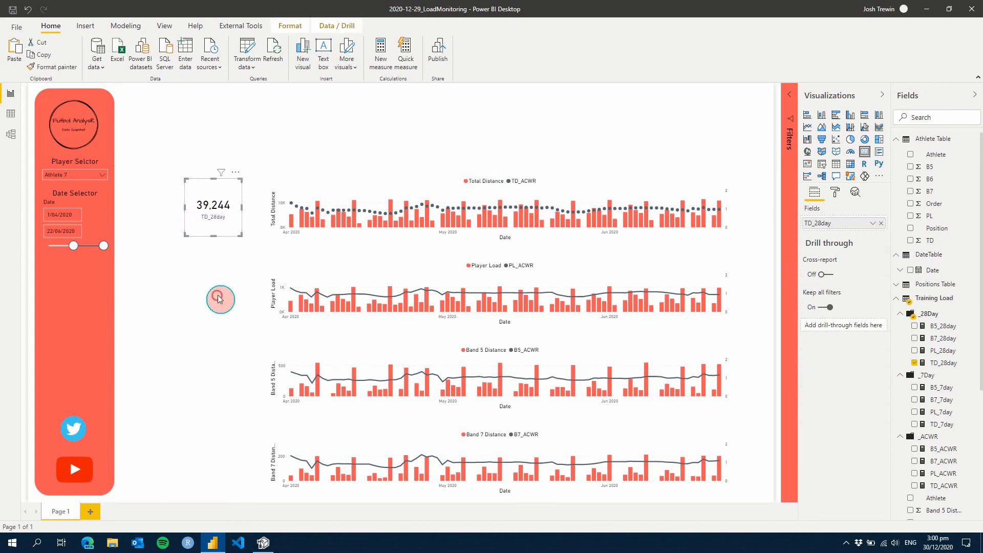
{"action": "left_click", "coordinate": [219, 296]}
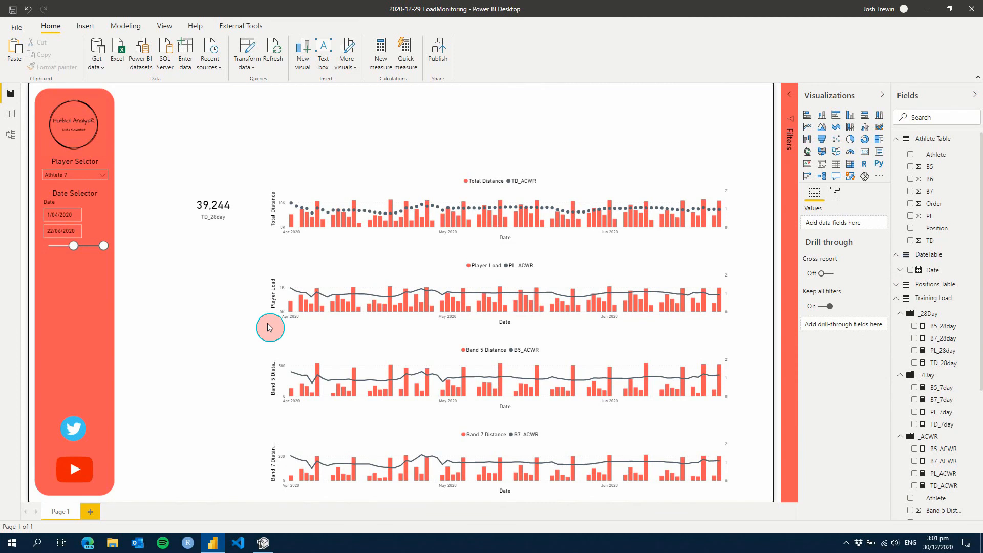
Filter the report to Athlete 1 with the player selector
{"action": "left_click", "coordinate": [86, 175]}
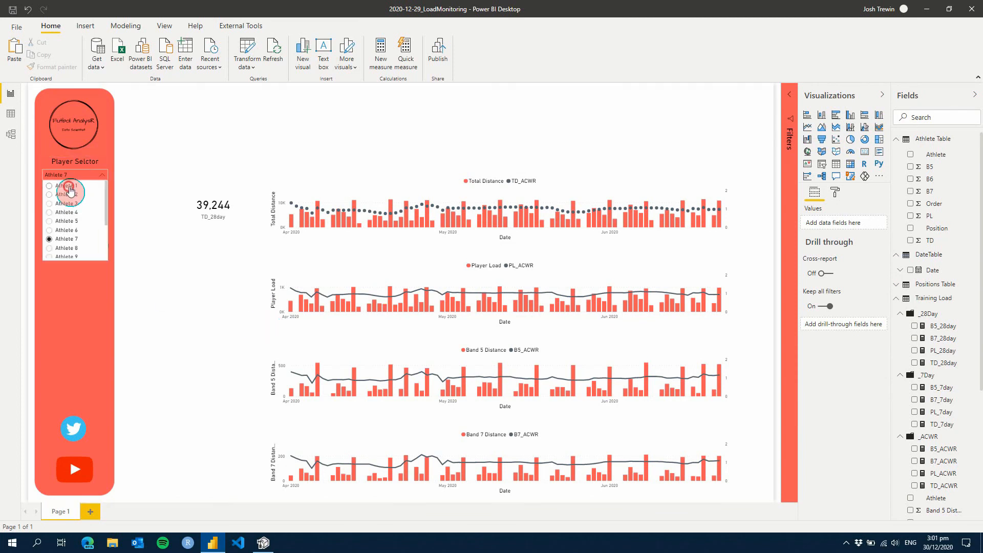
{"action": "left_click", "coordinate": [68, 186]}
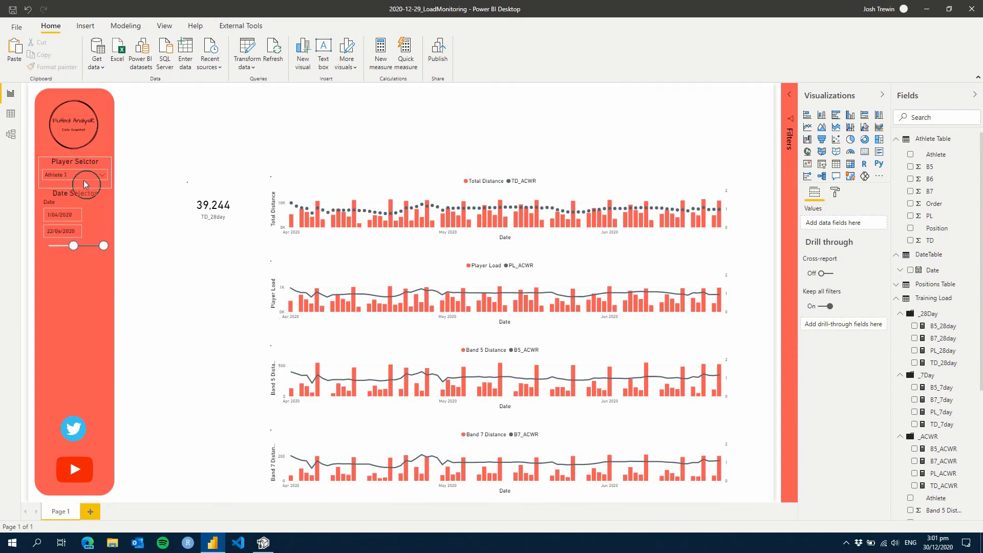
{"action": "left_click", "coordinate": [181, 311]}
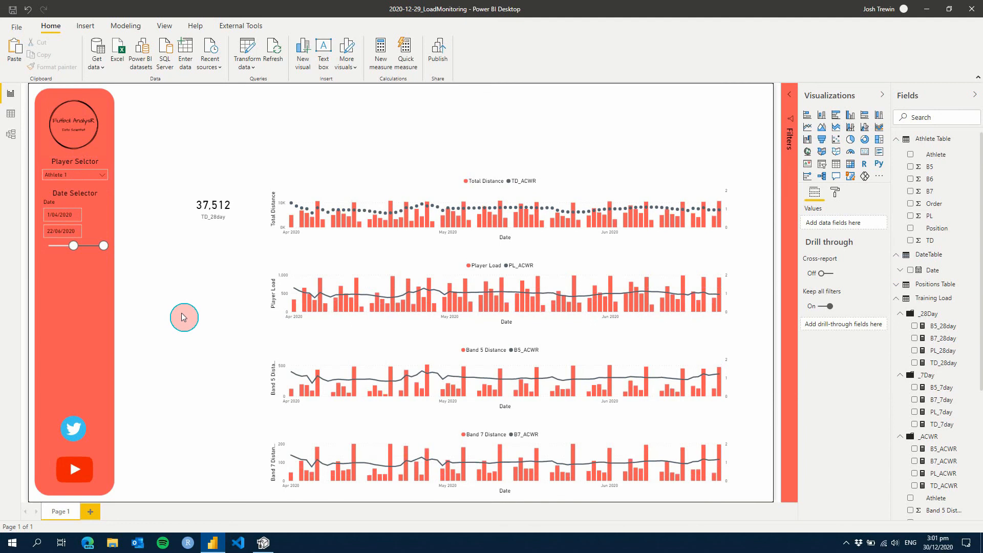